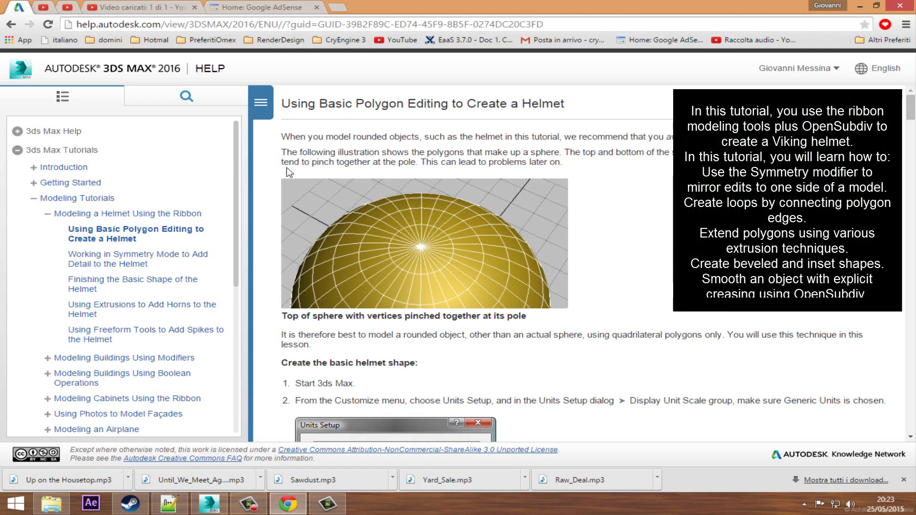
Open the 'Modeling a Helmet Using the Ribbon' help topic and select its page title.
left_click(77, 213)
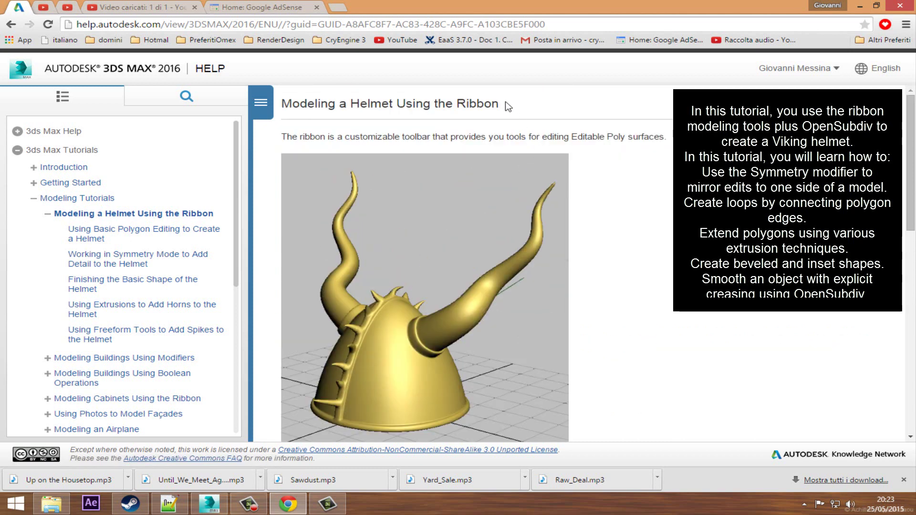
left_click_drag(507, 106, 302, 107)
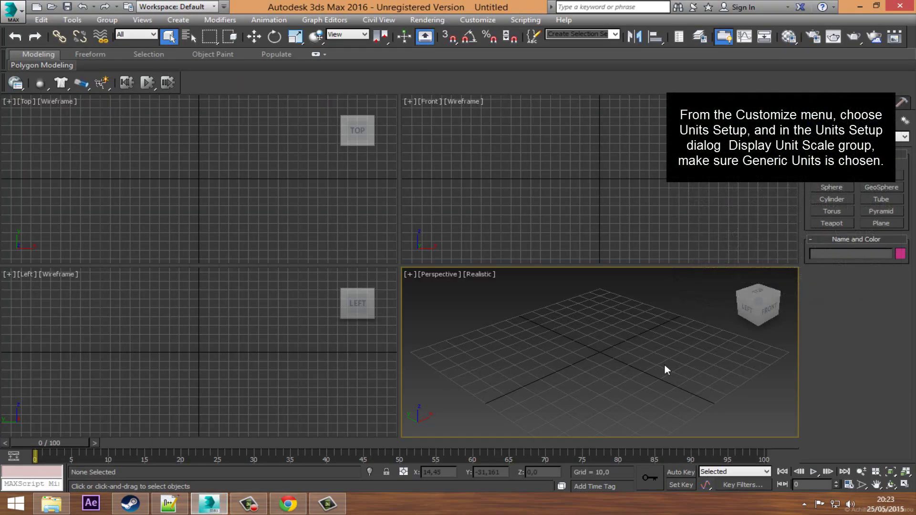
Draw a box in the Perspective view and keep Generic Units in Units Setup.
left_click(831, 175)
left_click_drag(546, 365, 515, 424)
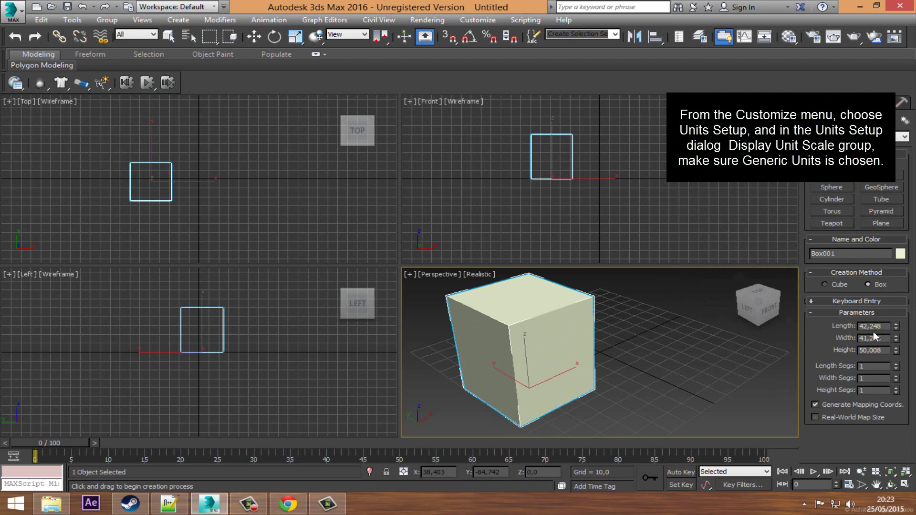
left_click(478, 20)
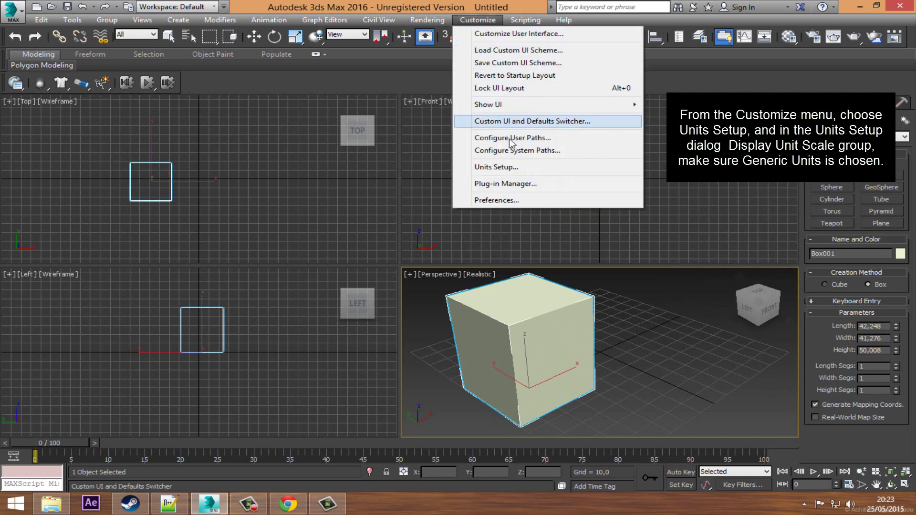
left_click(496, 167)
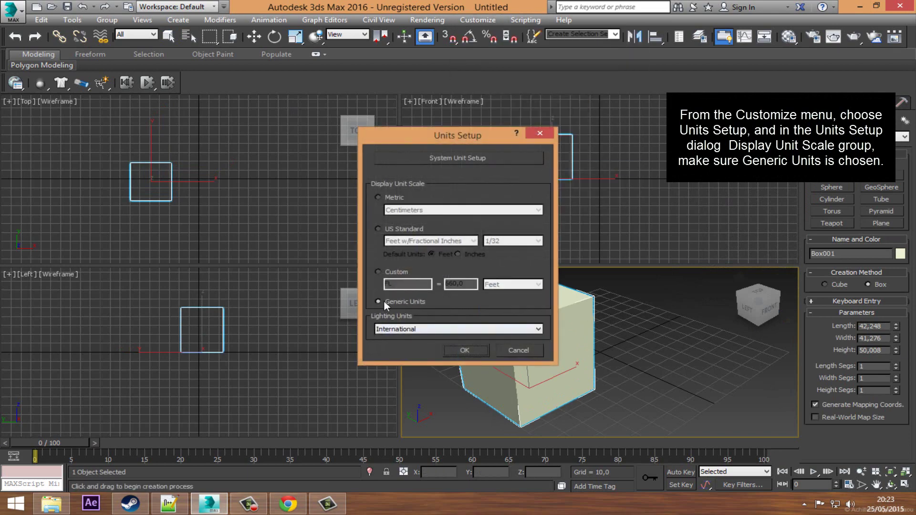
left_click(465, 350)
left_click(881, 329)
type("50")
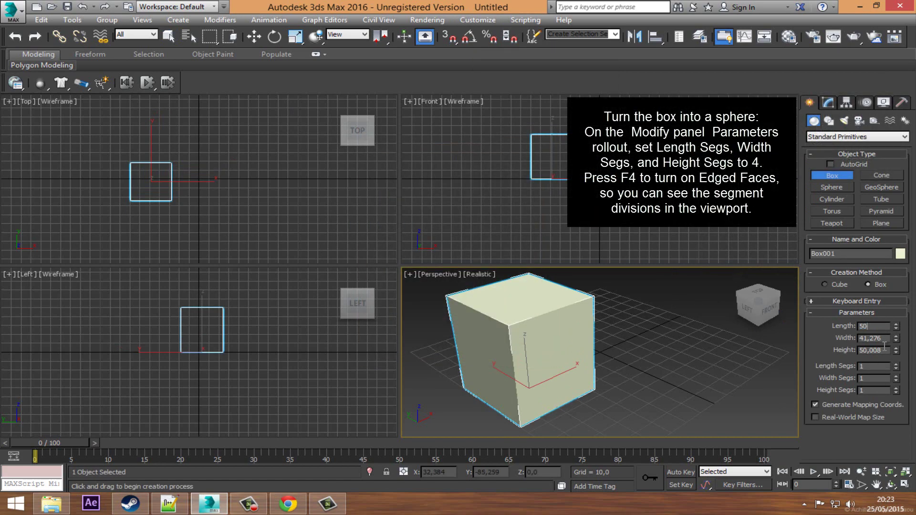
Make the box 50 × 50 × 50 with 4 length, width and height segments.
key("Tab")
type("50")
key("Tab")
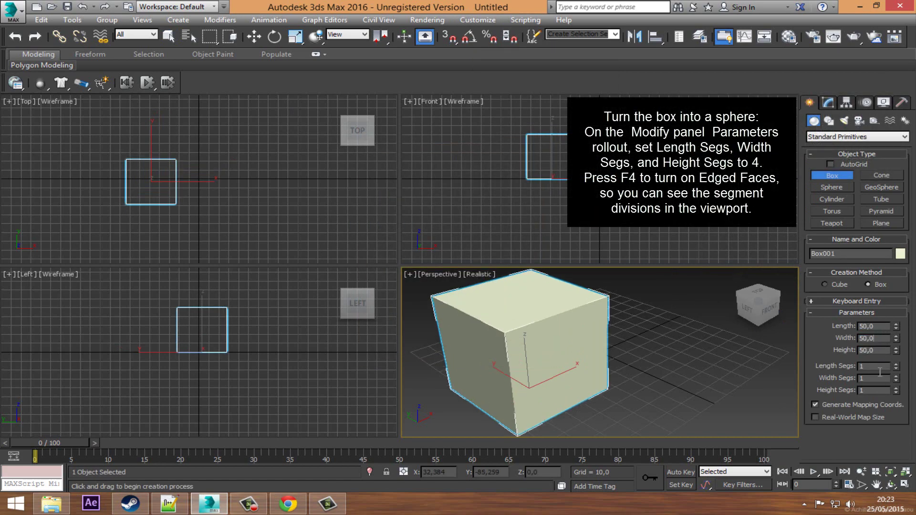
type("4")
key("Tab")
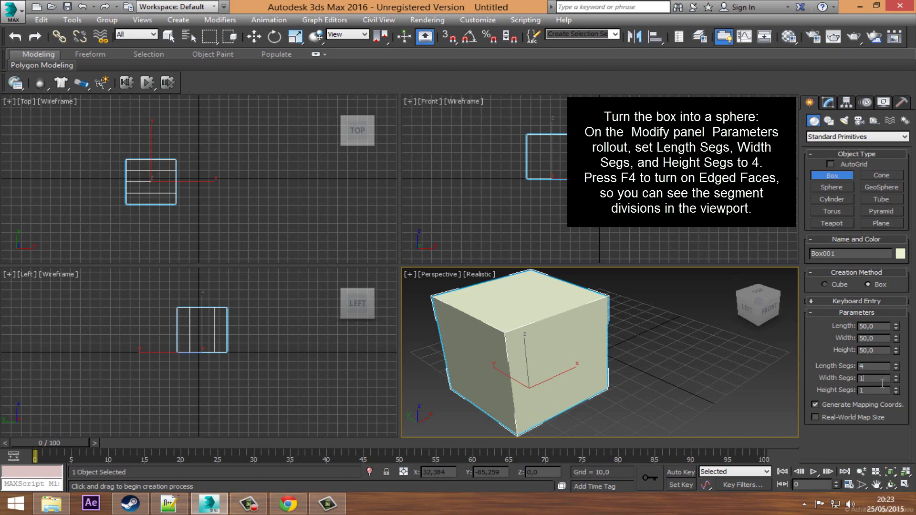
type("4")
key("Tab")
type("4")
key("Tab")
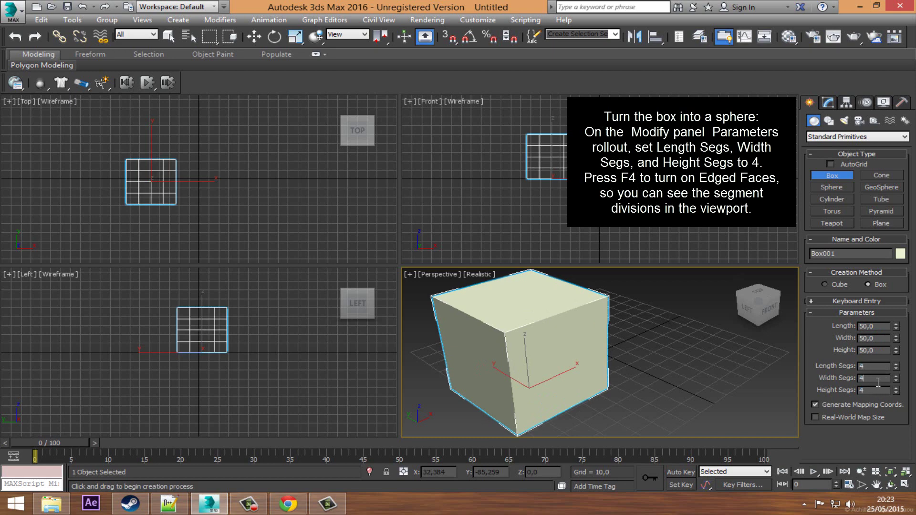
mouse_move(758, 305)
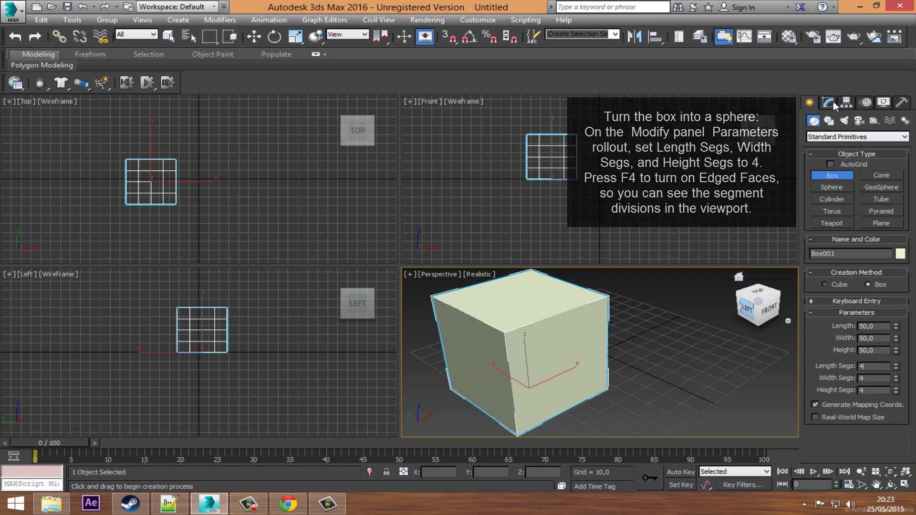
Apply a Spherify modifier to round the box into a sphere.
left_click(831, 102)
left_click(905, 134)
scroll(895, 282, "down", 10)
scroll(895, 291, "down", 4)
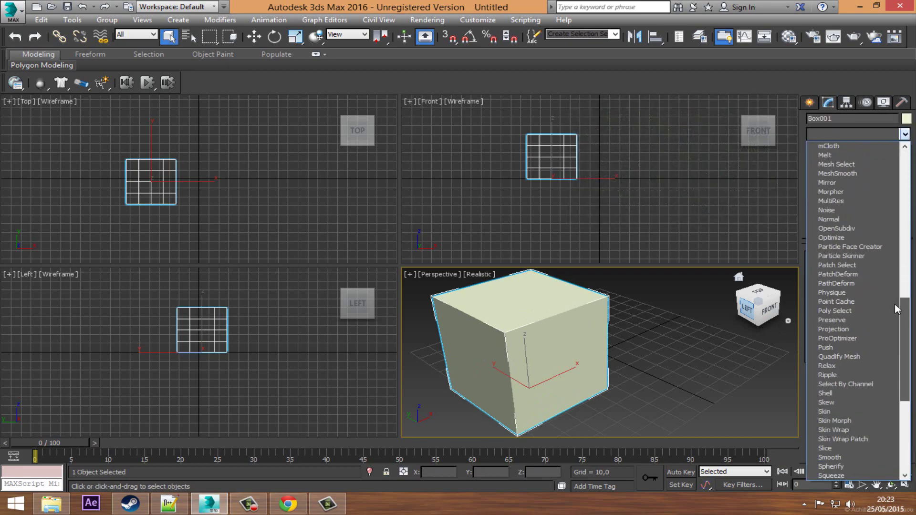
scroll(895, 307, "down", 2)
left_click(826, 422)
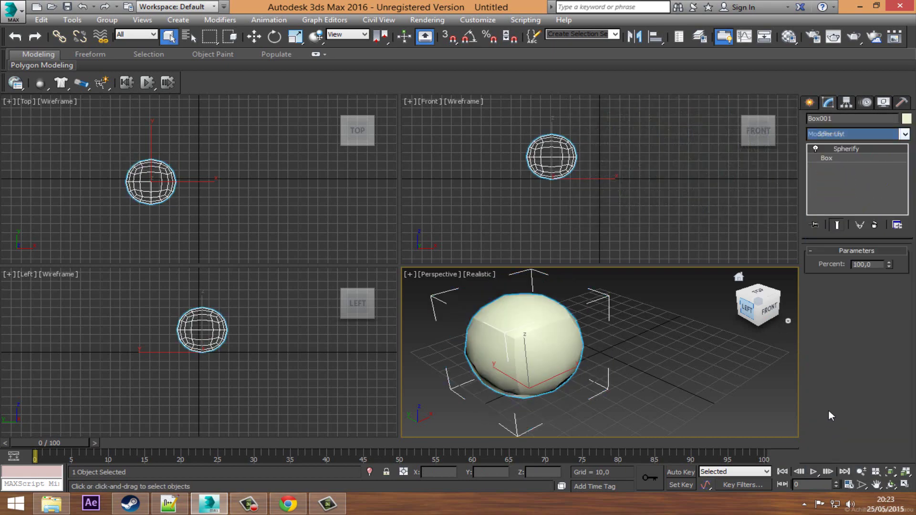
Position the sphere exactly at X, Y, Z = 0 using the Move transform type-in.
left_click(846, 105)
left_click(858, 176)
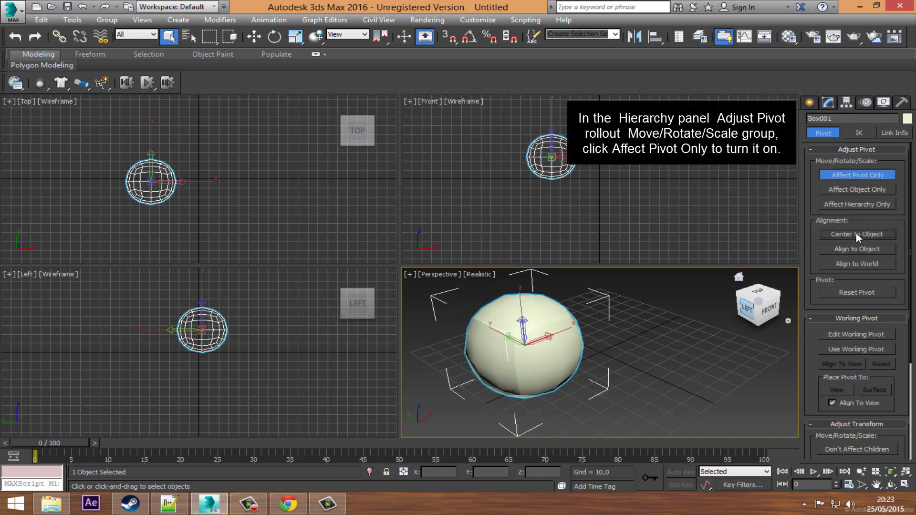
left_click(857, 175)
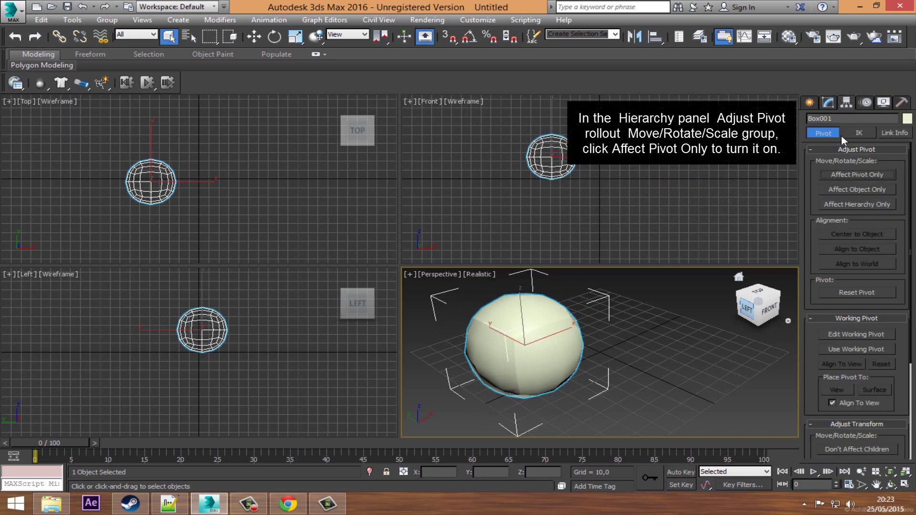
left_click(256, 36)
right_click(255, 37)
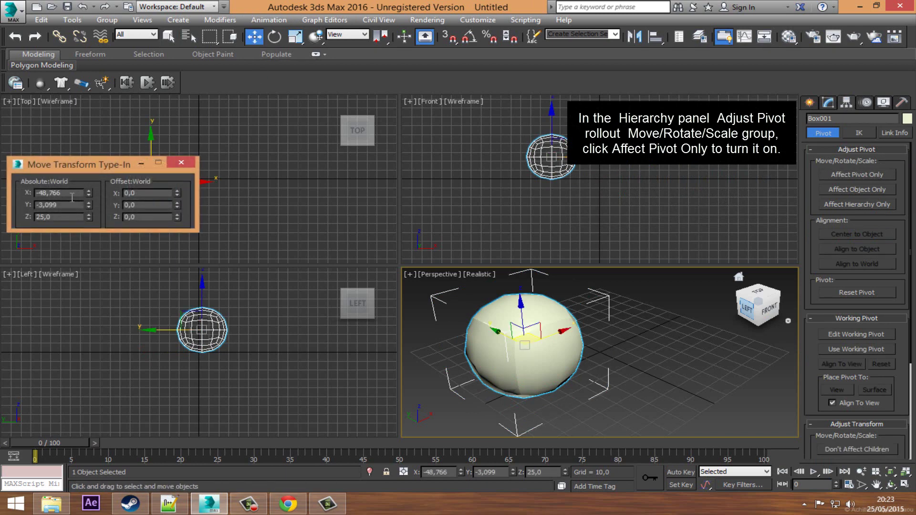
double_click(73, 193)
type("0")
key("Tab")
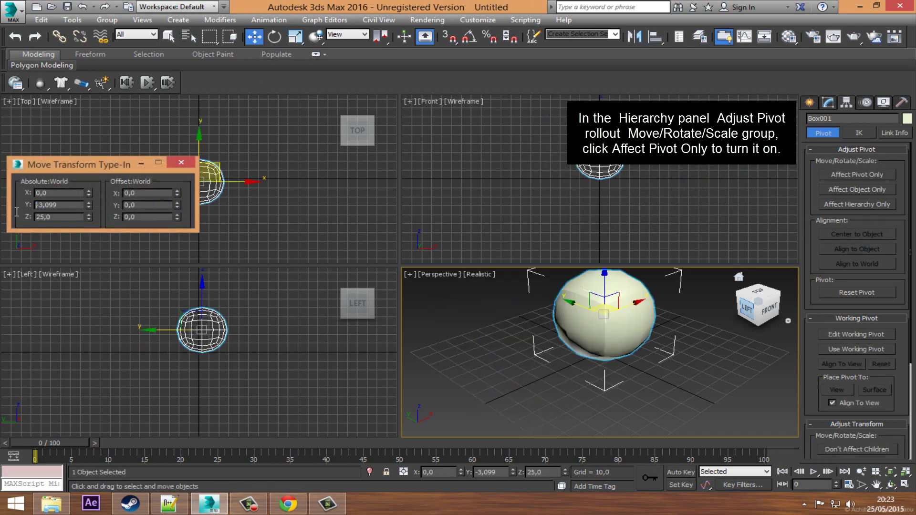
type("0")
key("Tab")
type("0")
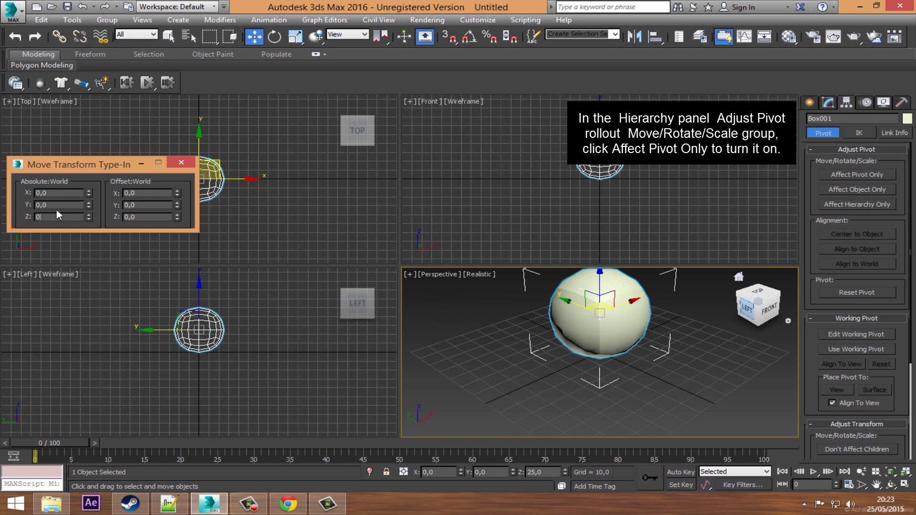
key("Tab")
left_click(180, 163)
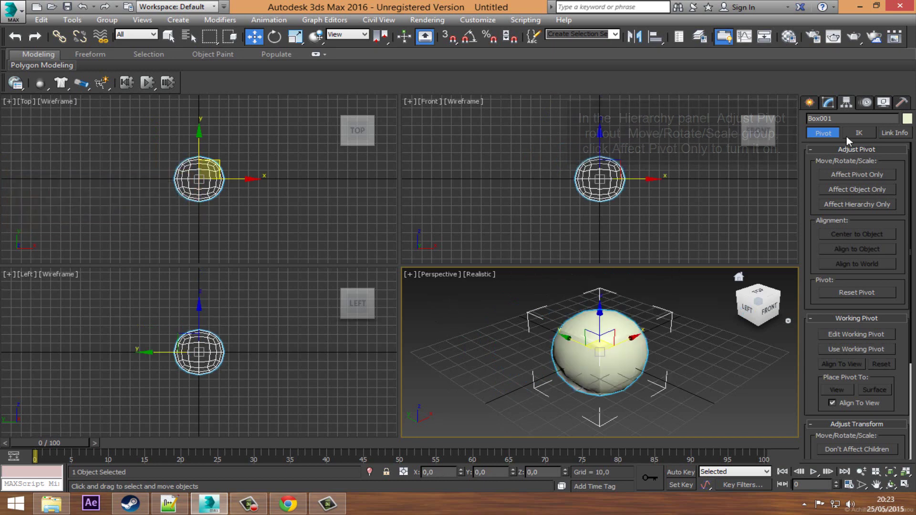
left_click(828, 102)
Collapse the whole modifier stack into an Editable Mesh.
right_click(854, 151)
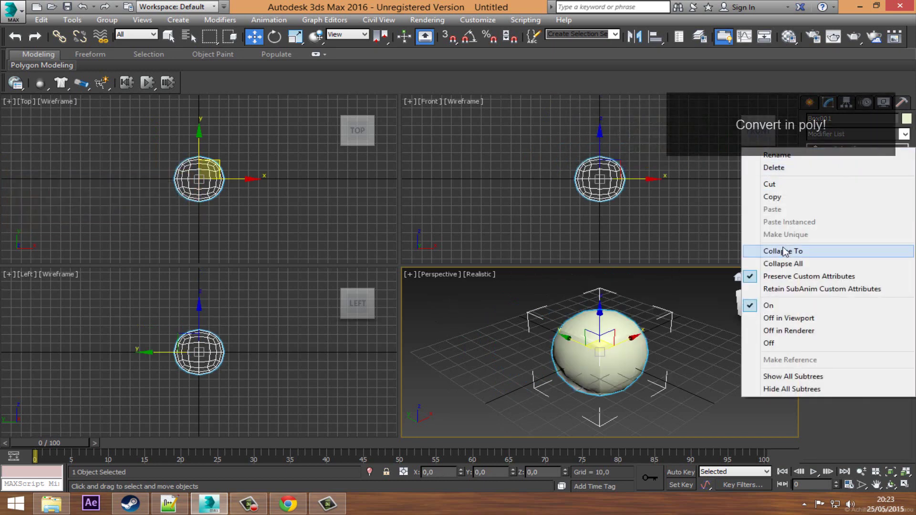
left_click(809, 264)
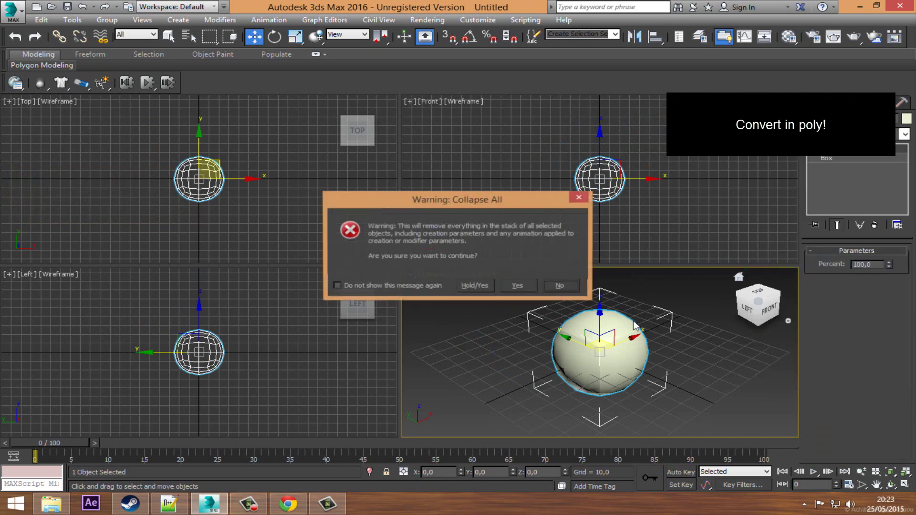
left_click(520, 284)
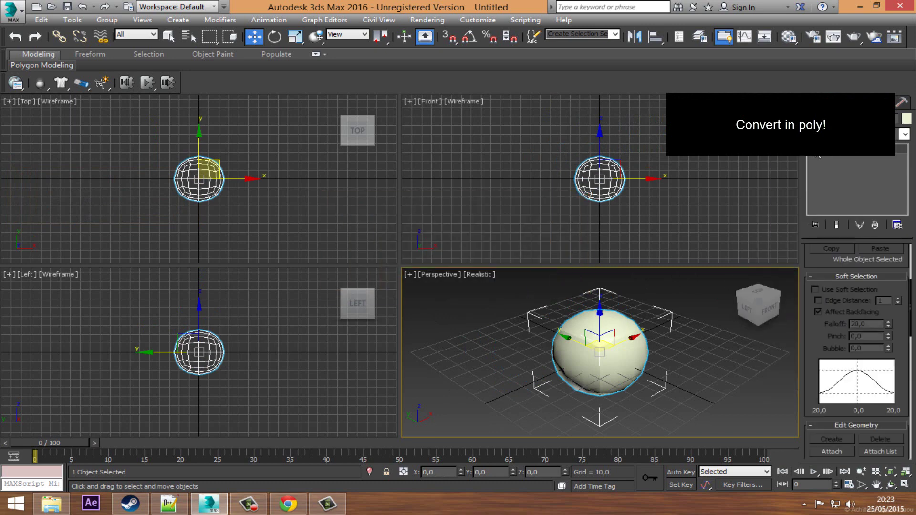
Delete vertices in the Top and Left views to leave a quarter-sphere dome, then maximize Perspective.
left_click(817, 155)
left_click(270, 178)
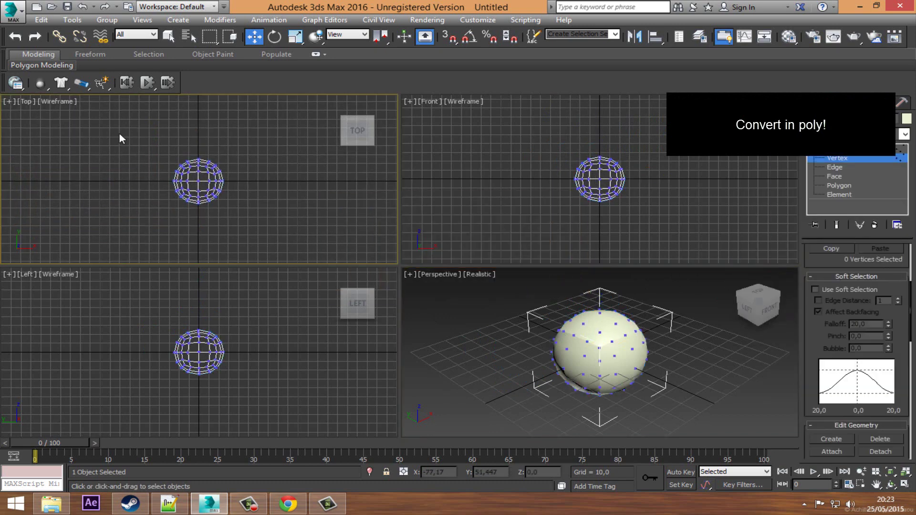
left_click_drag(274, 180, 275, 178)
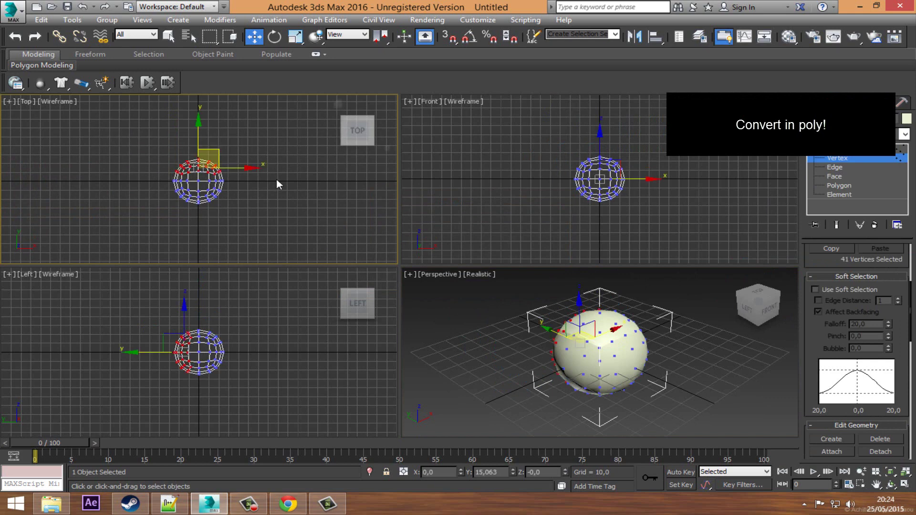
key("Delete")
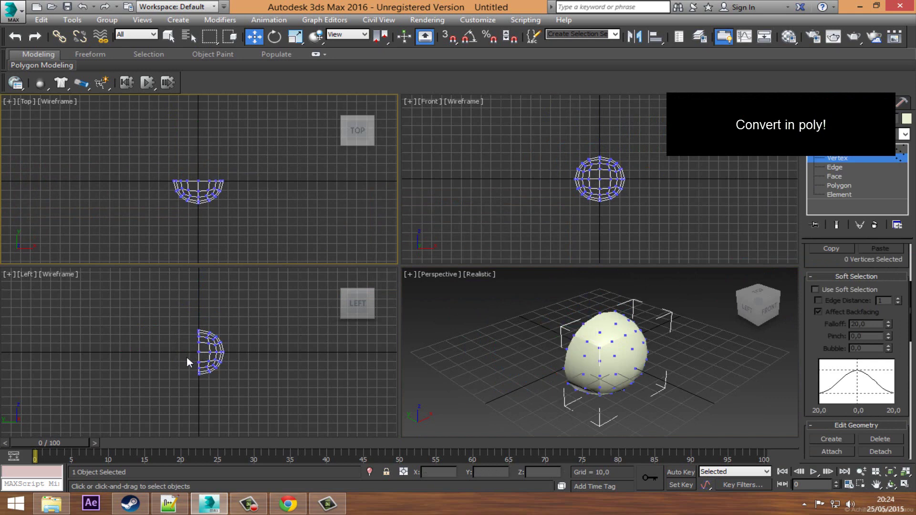
left_click_drag(187, 357, 266, 393)
key("Delete")
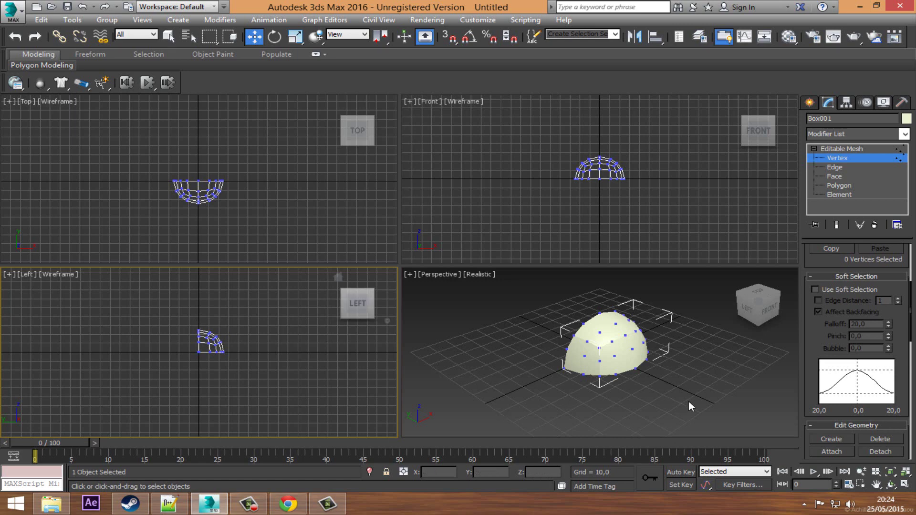
left_click(839, 162)
middle_click_drag(641, 399, 618, 379)
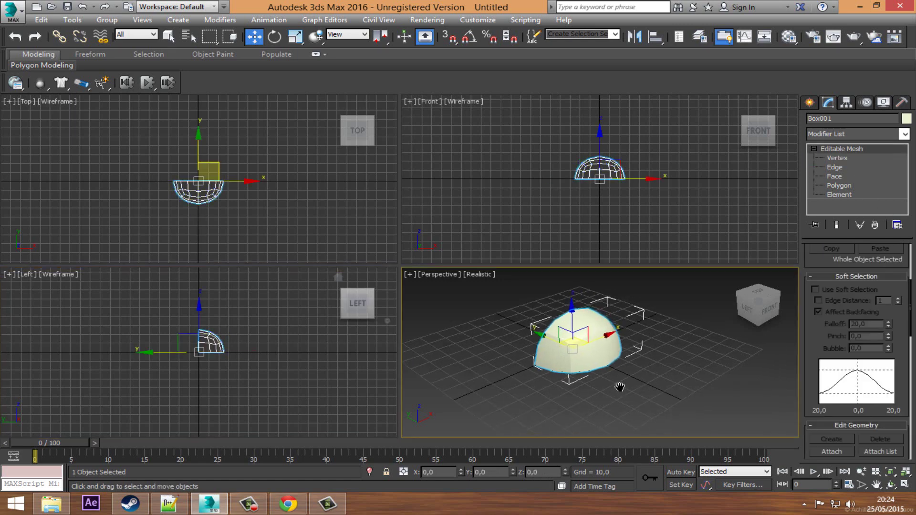
left_click(904, 485)
Display the Perspective viewport as Shaded with Edged Faces.
middle_click_drag(563, 325, 584, 344)
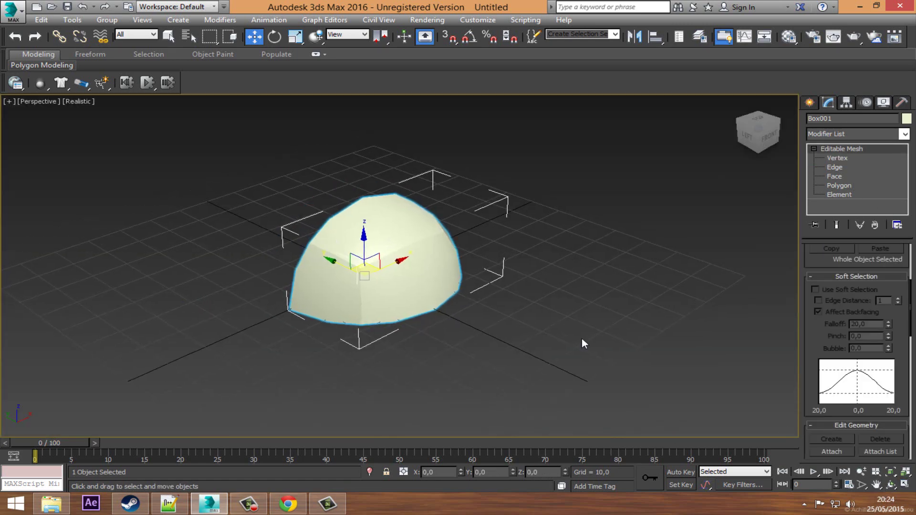
left_click(889, 483)
mouse_move(453, 291)
left_mouse_down()
mouse_move(465, 284)
mouse_move(478, 297)
mouse_move(444, 268)
left_mouse_up()
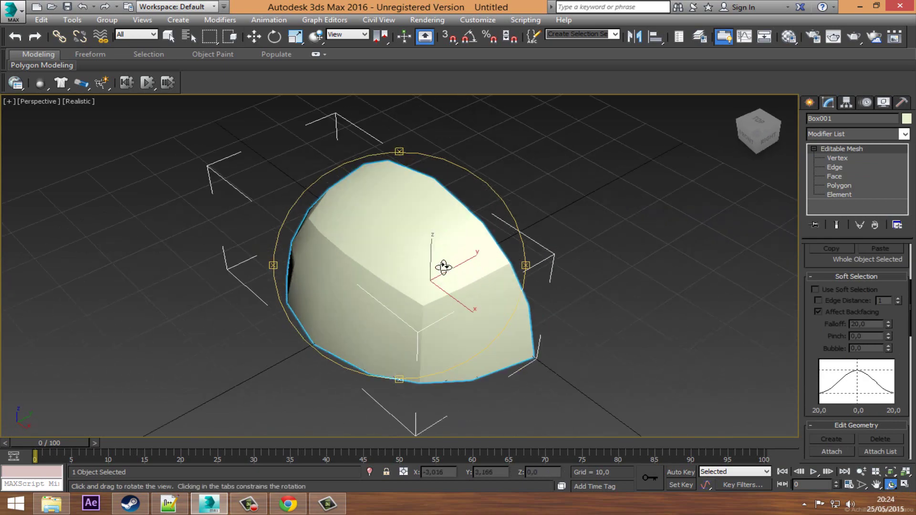
left_click(84, 104)
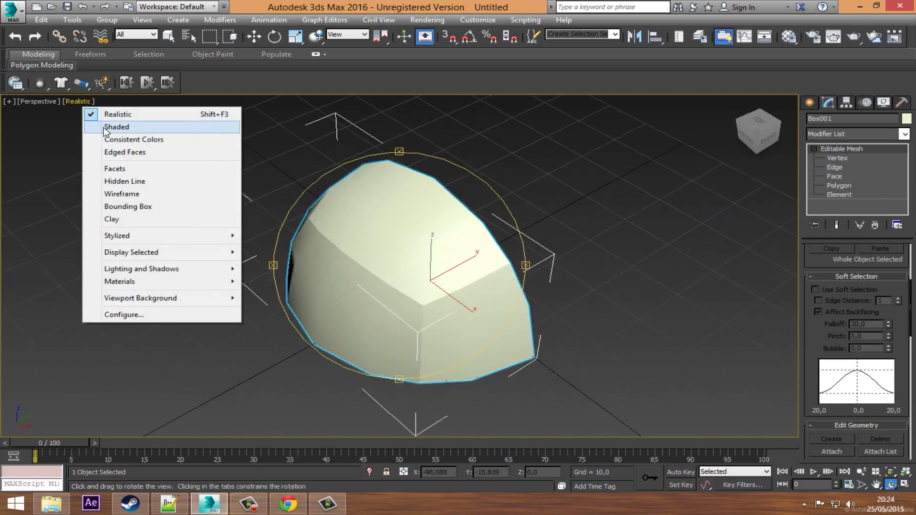
left_click(103, 127)
left_click(84, 106)
left_click(102, 154)
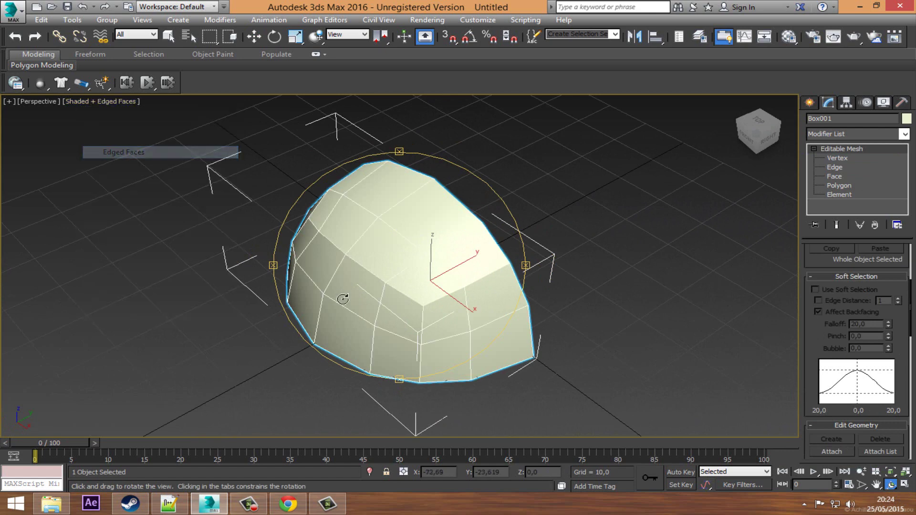
mouse_move(344, 296)
left_mouse_down()
mouse_move(345, 319)
mouse_move(405, 315)
mouse_move(393, 305)
left_mouse_up()
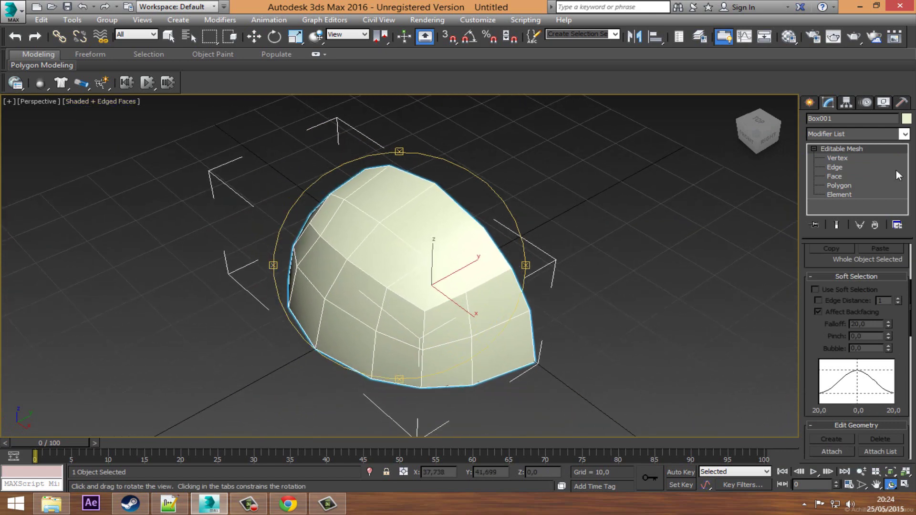
Change the dome's object colour to red.
left_click(906, 119)
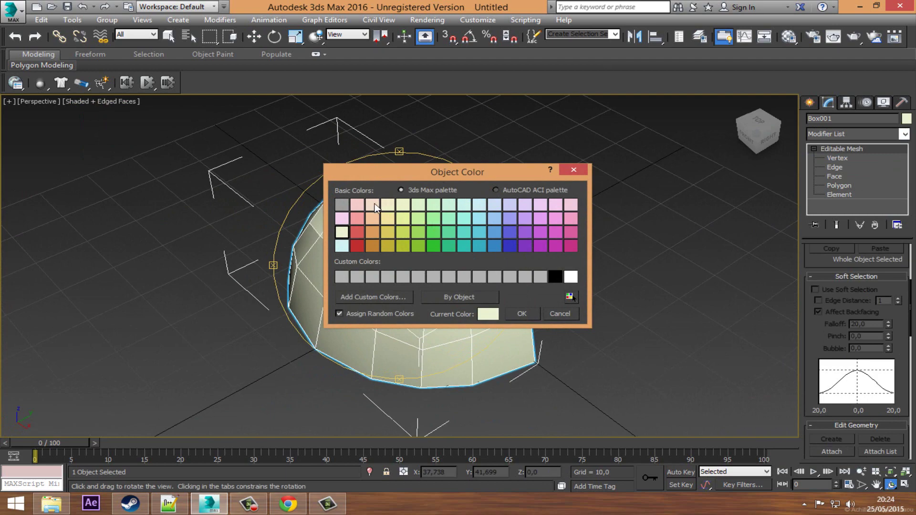
left_click(363, 233)
left_click(539, 316)
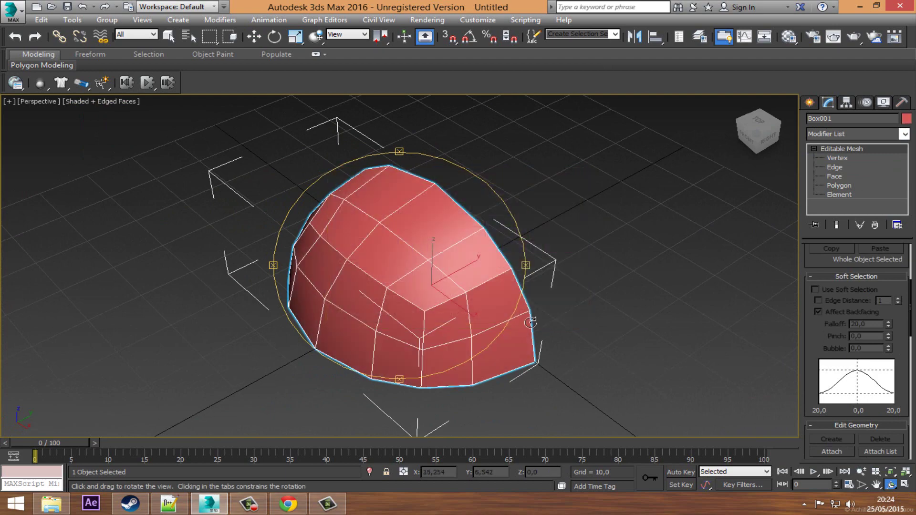
mouse_move(391, 238)
left_mouse_down()
mouse_move(384, 207)
mouse_move(358, 196)
mouse_move(359, 186)
left_mouse_up()
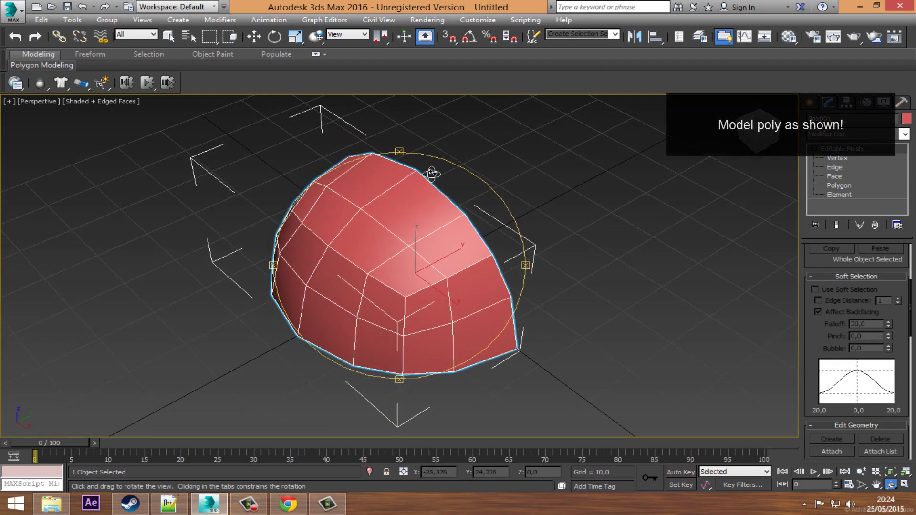
Raise the top vertex with Soft Selection falloff 27.2 to form a pointed peak.
left_click_drag(433, 174, 417, 228)
left_click(838, 162)
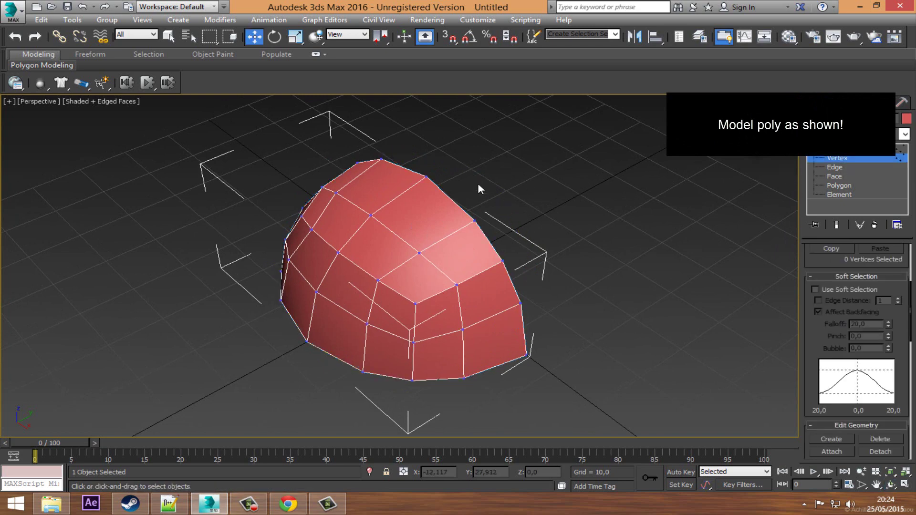
left_click(427, 178)
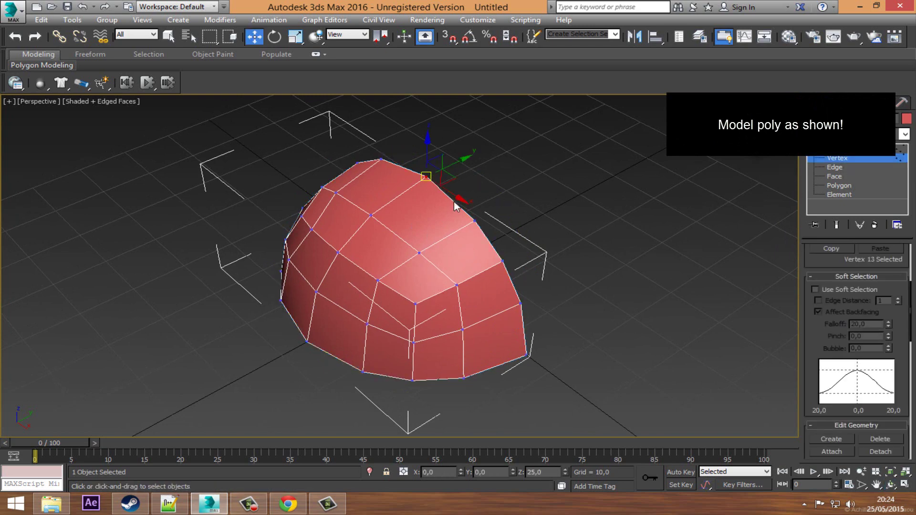
left_click(815, 290)
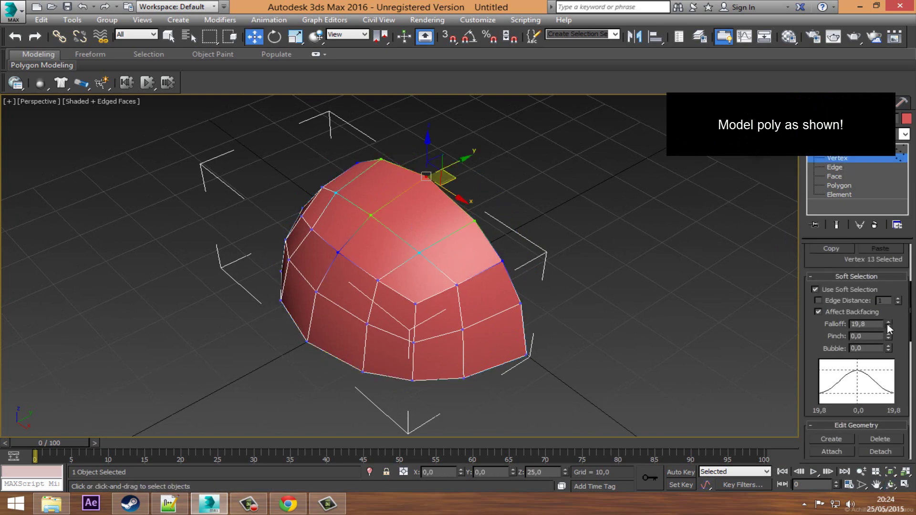
left_click_drag(888, 326, 898, 311)
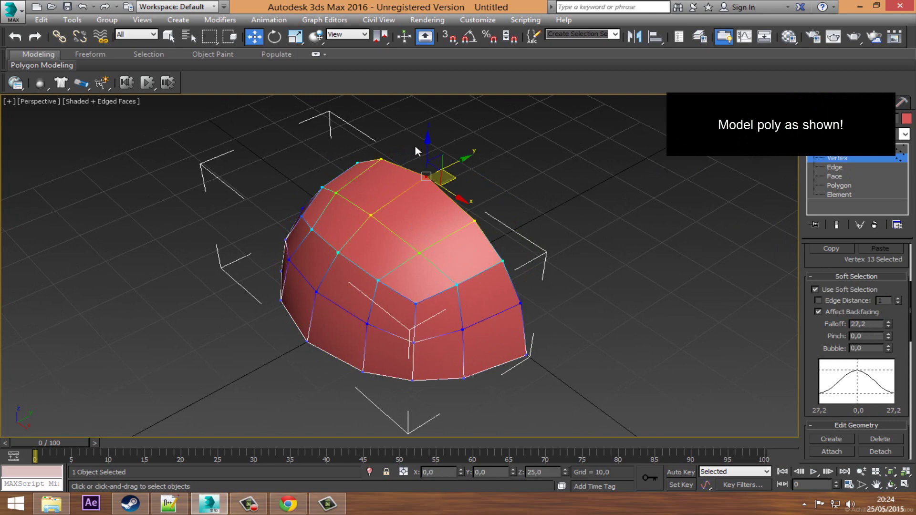
left_click_drag(427, 143, 445, 107)
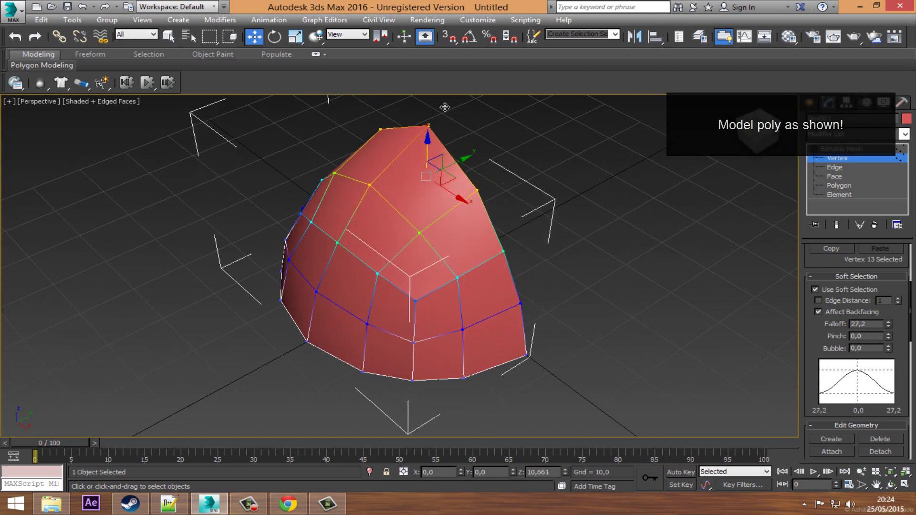
left_click(890, 483)
mouse_move(471, 343)
left_mouse_down()
mouse_move(431, 304)
mouse_move(511, 287)
mouse_move(487, 278)
mouse_move(389, 287)
mouse_move(431, 272)
mouse_move(457, 279)
left_mouse_up()
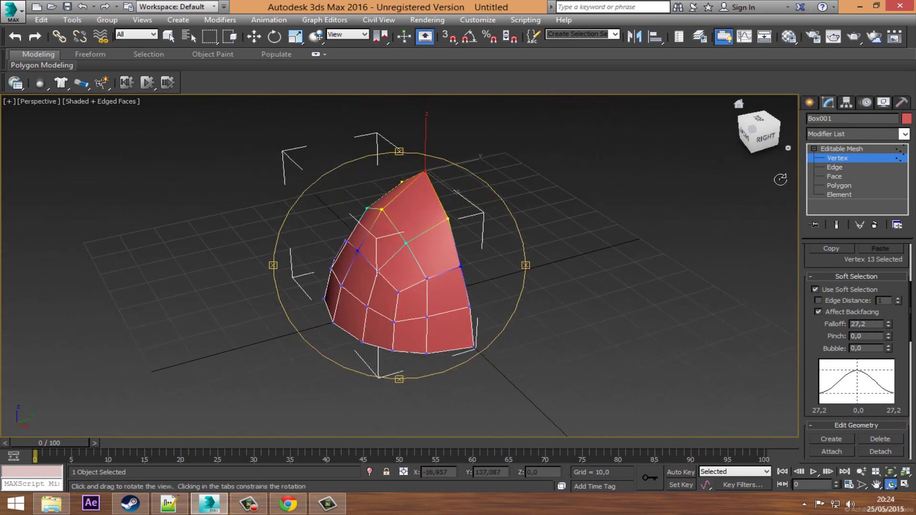
left_click(840, 162)
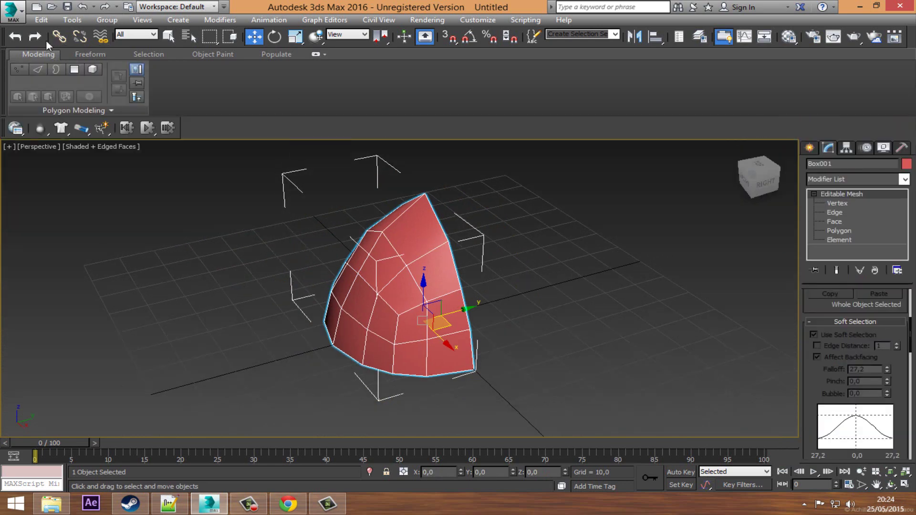
Add Edit Poly and connect a new edge loop across an edge ring with slide 58.
left_click(38, 70)
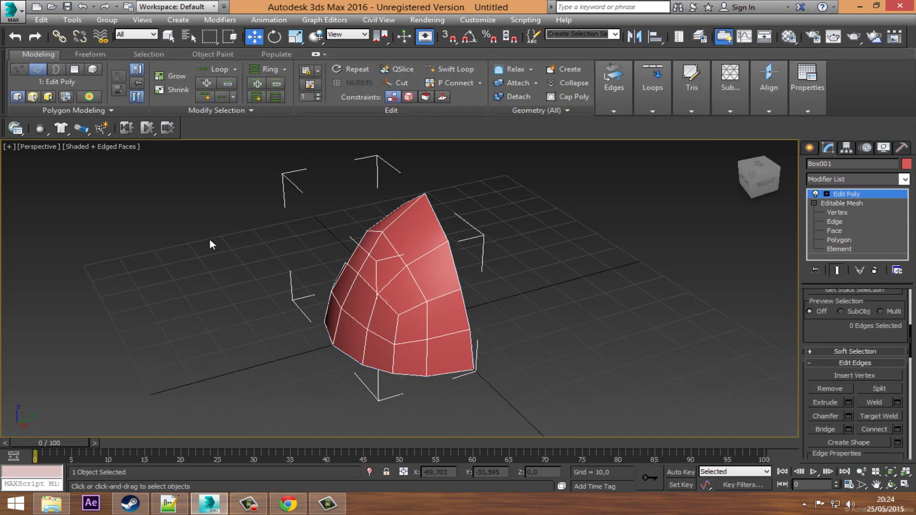
middle_click_drag(405, 270, 423, 390, "alt")
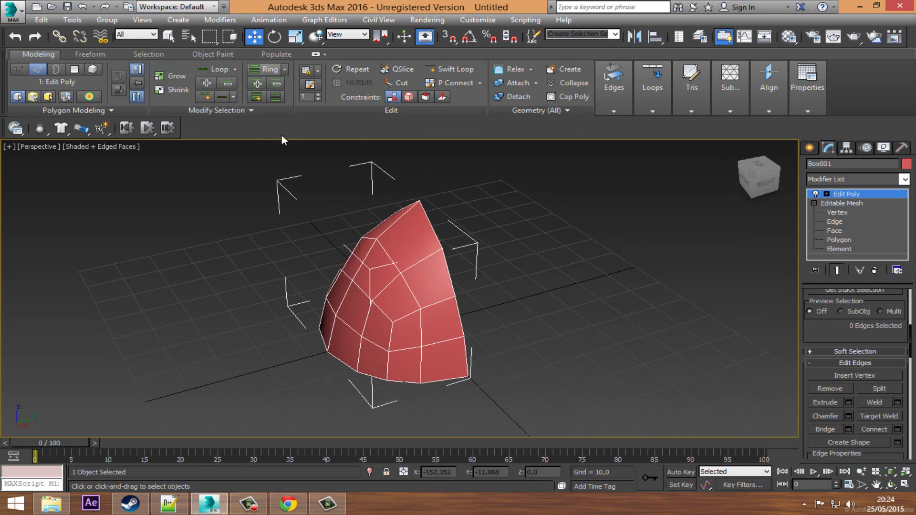
left_click(456, 349)
left_click(267, 69)
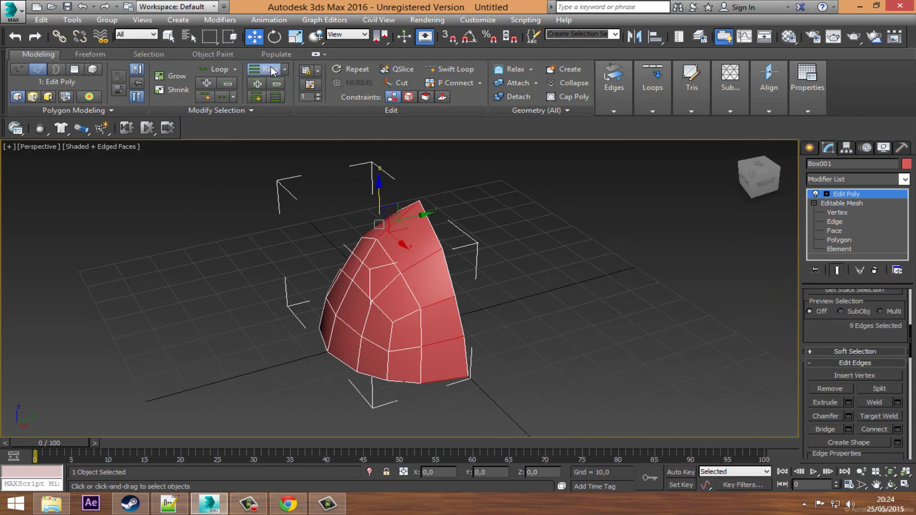
right_click(438, 302)
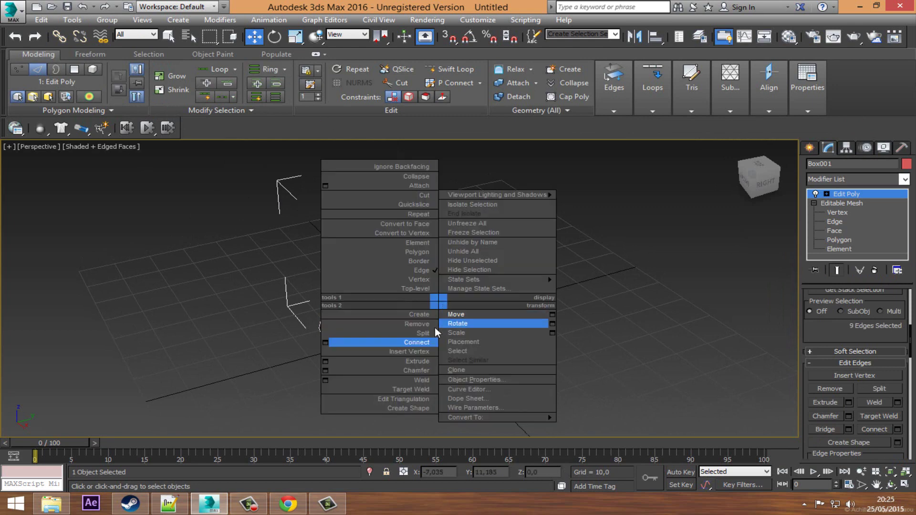
left_click(327, 343)
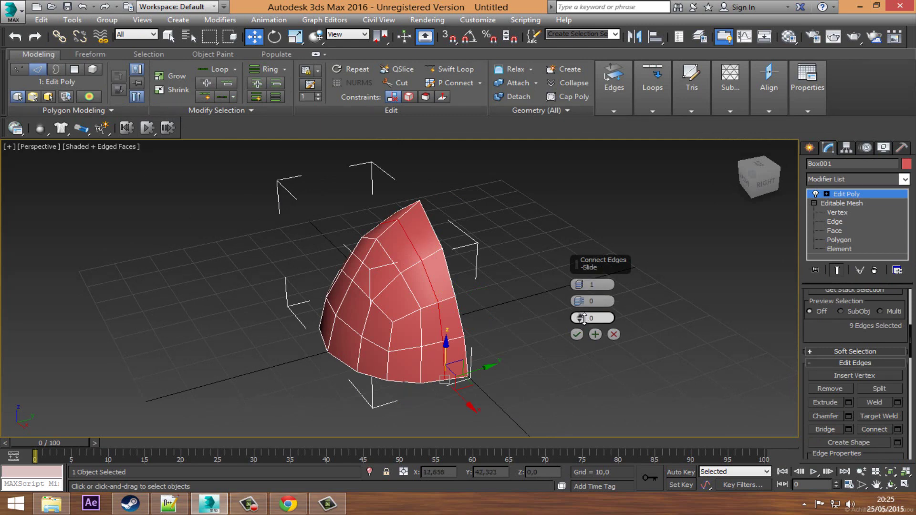
left_click_drag(583, 318, 584, 188)
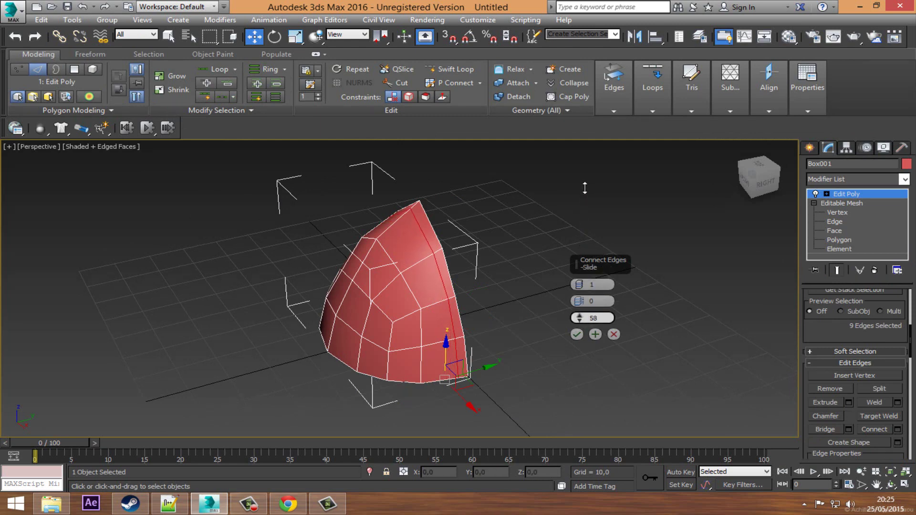
left_click(577, 334)
Connect a second edge loop on a lower 11-edge ring with slide -52.
scroll(481, 343, "up", 2)
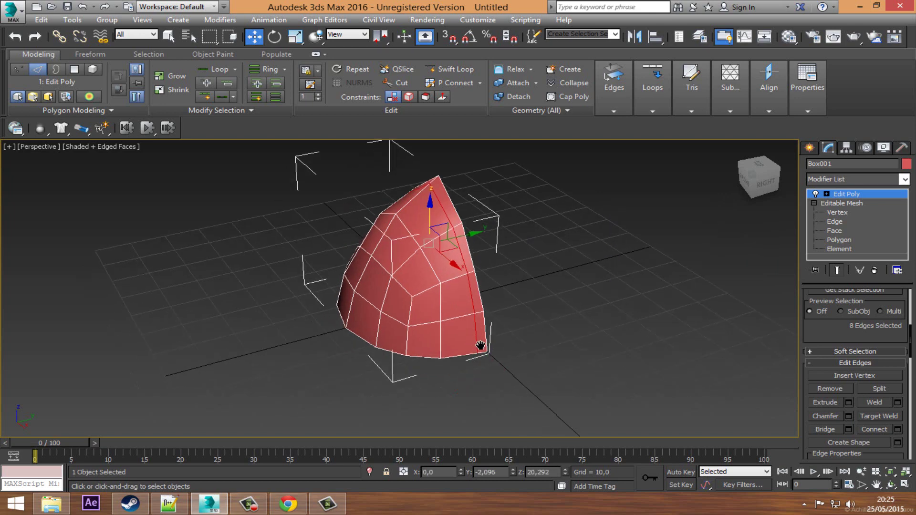
scroll(466, 357, "up", 3)
left_click(444, 334)
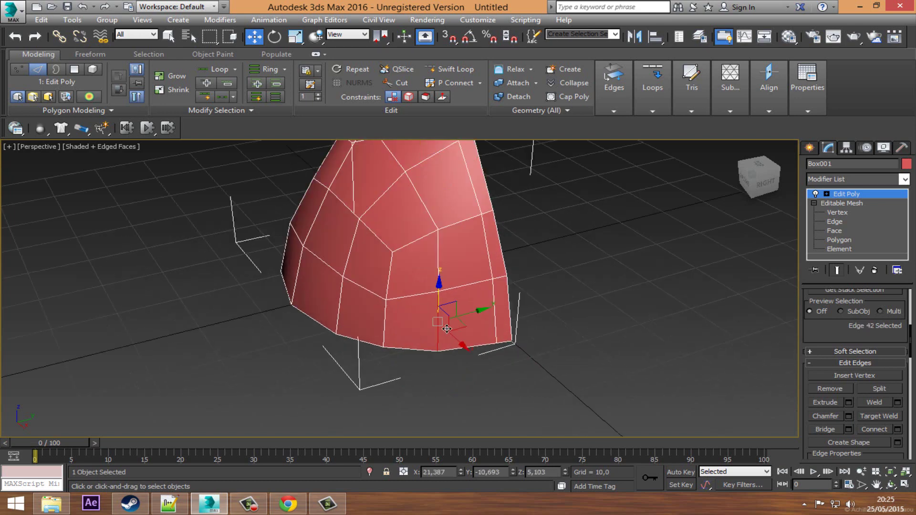
left_click(263, 69)
right_click(435, 314)
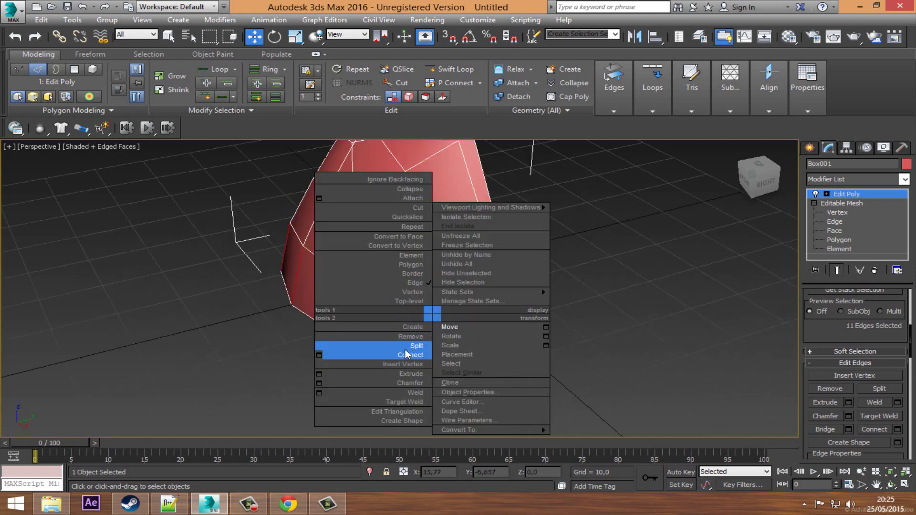
left_click(320, 353)
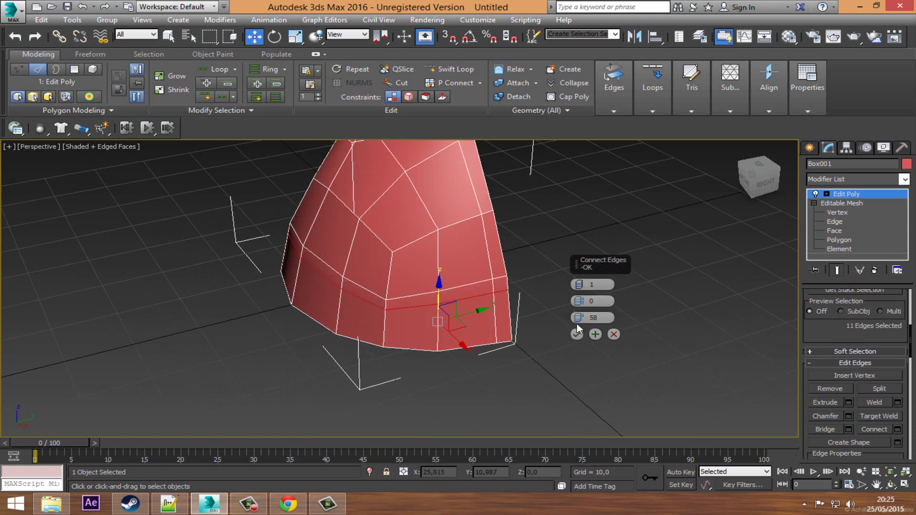
left_click_drag(580, 317, 644, 64)
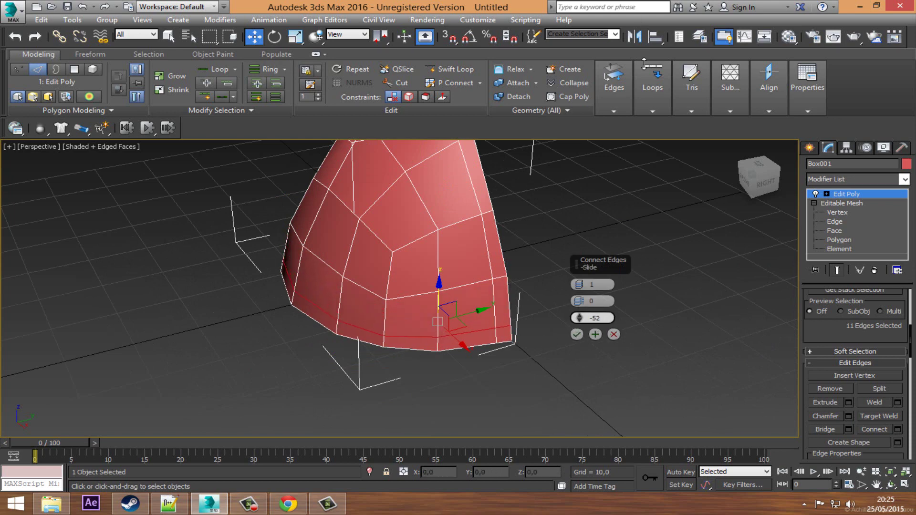
left_click(578, 334)
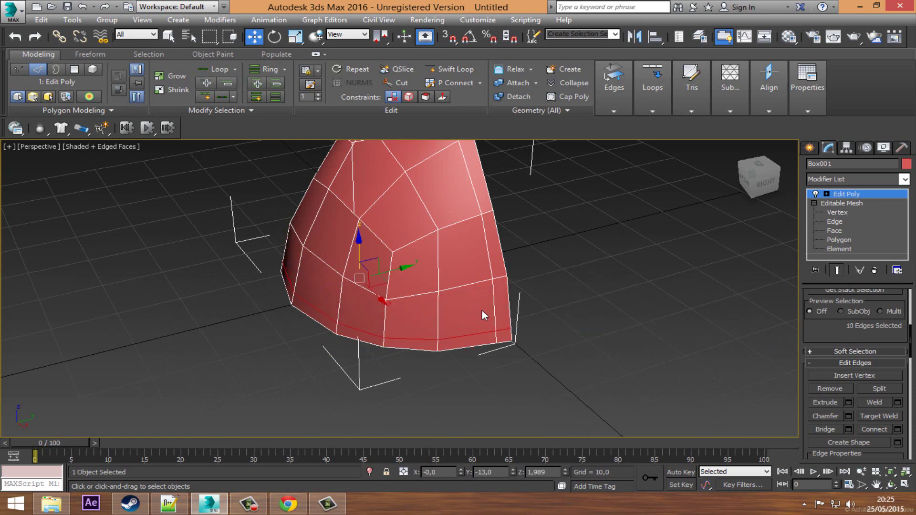
middle_click_drag(483, 313, 415, 301, "alt")
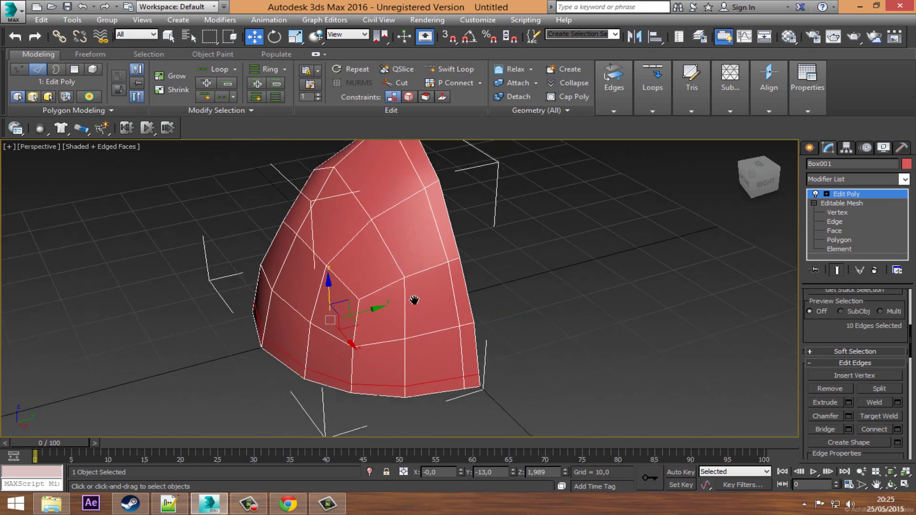
Add a Symmetry modifier mirrored on the Y axis with Flip.
left_click(849, 196)
middle_click_drag(458, 291, 505, 279, "alt")
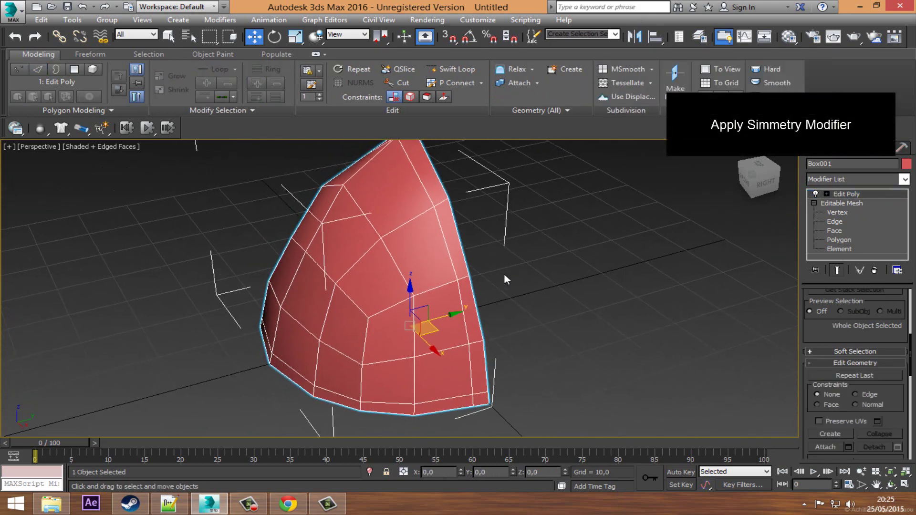
left_click(904, 179)
left_click_drag(905, 195, 910, 397)
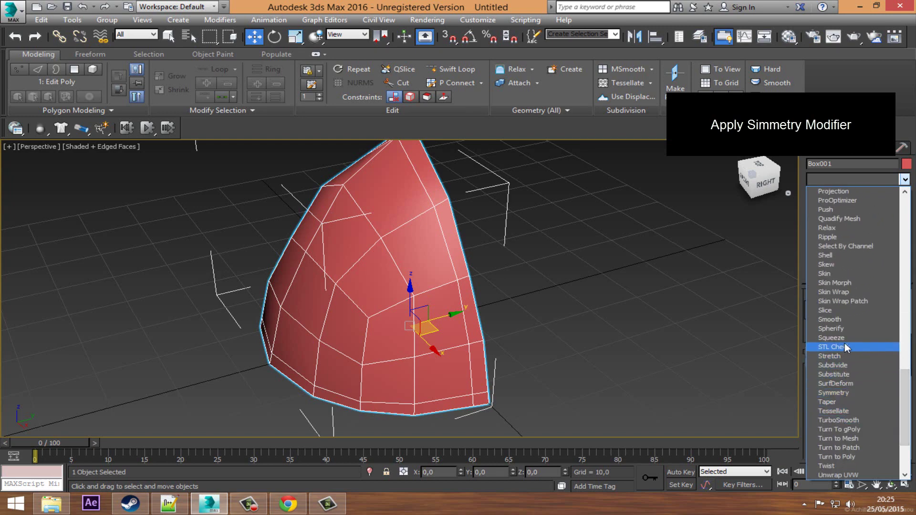
left_click(853, 392)
left_click(848, 317)
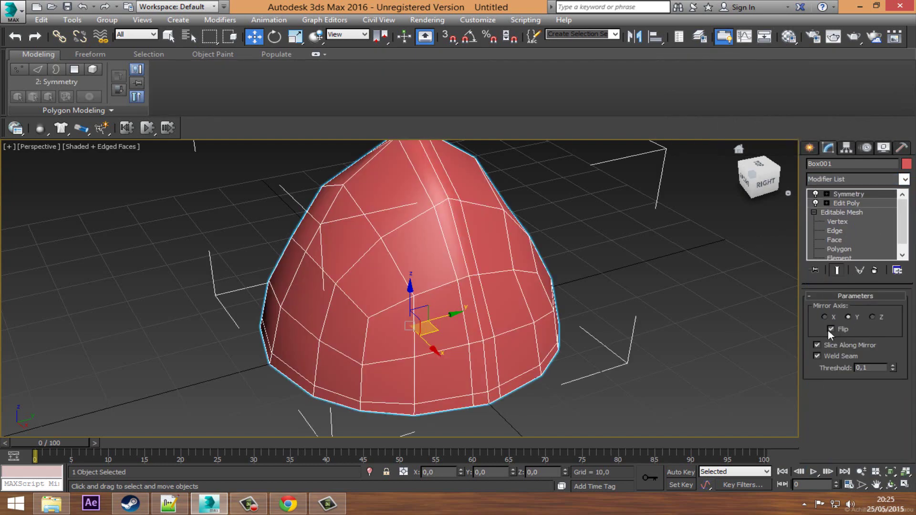
Collapse all modifiers into a single Editable Poly.
scroll(389, 271, "down", 5)
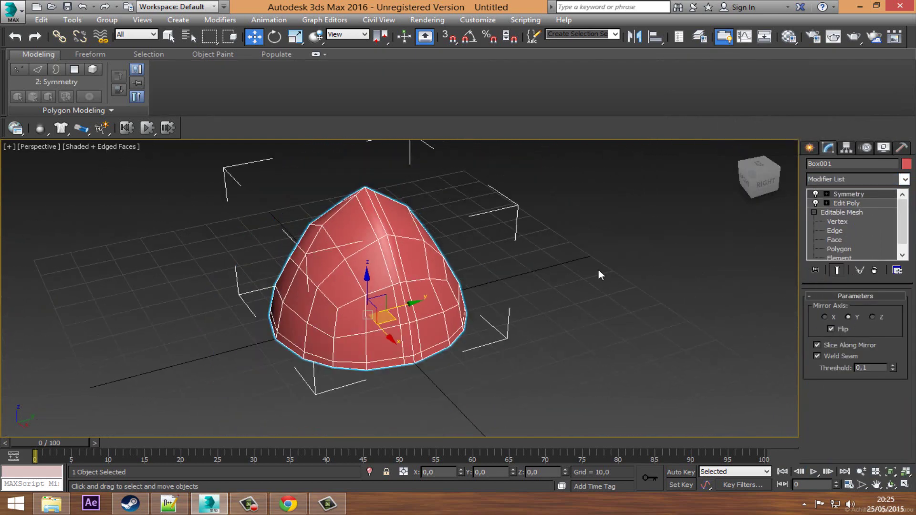
right_click(847, 197)
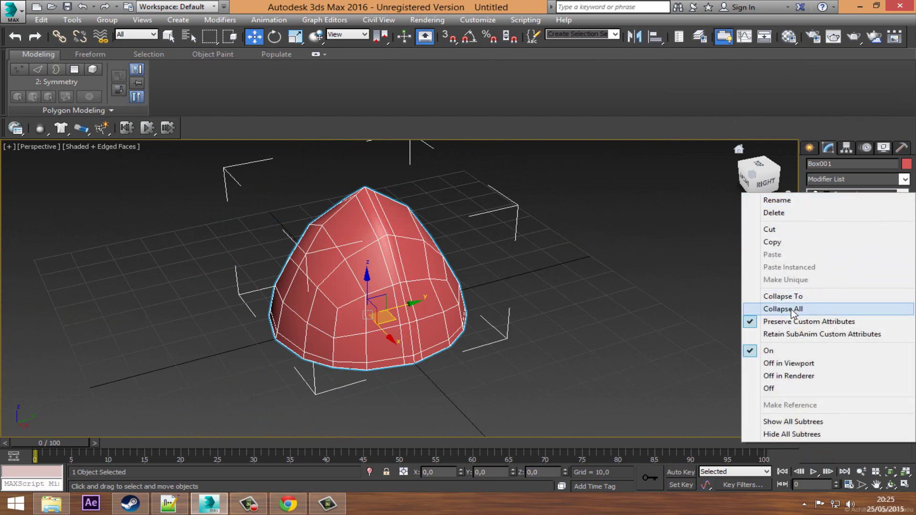
left_click(795, 308)
left_click(510, 286)
middle_click_drag(401, 254, 455, 273)
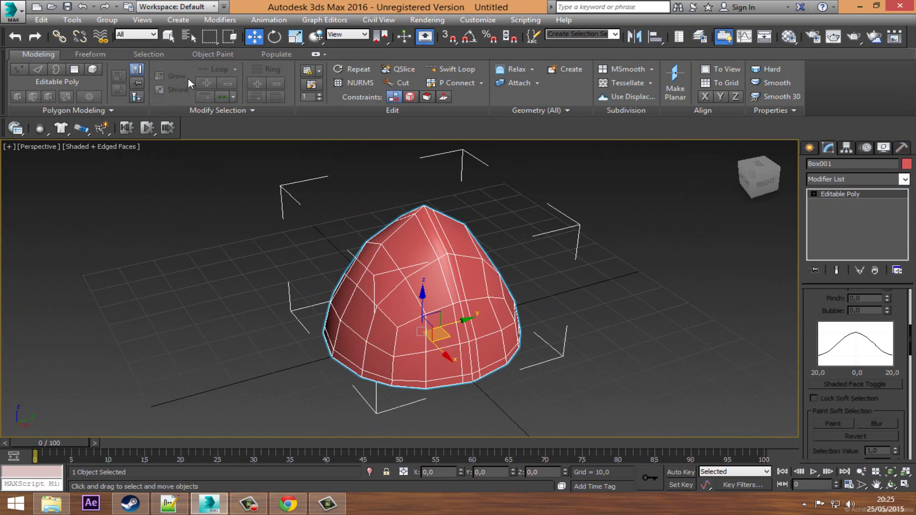
Select the vertical edge loop running over the dome with loop selection.
left_click(38, 70)
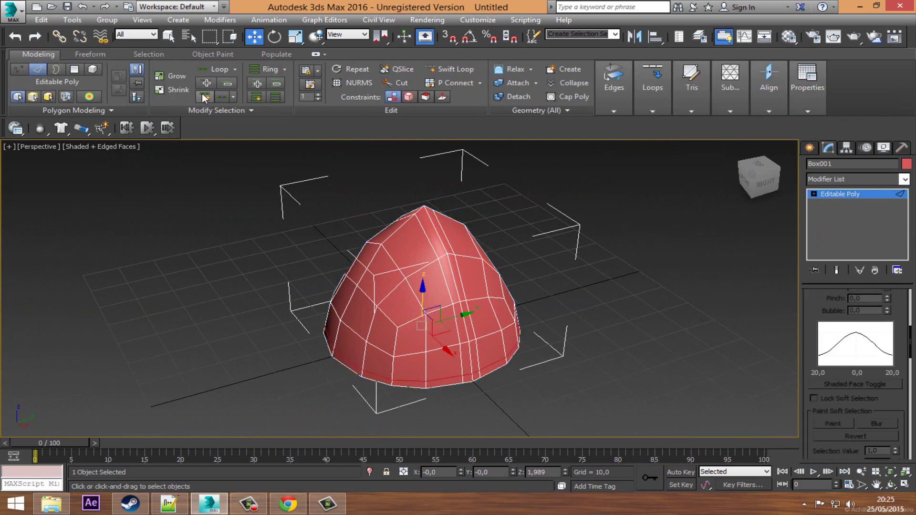
left_click(203, 97)
left_click(451, 394)
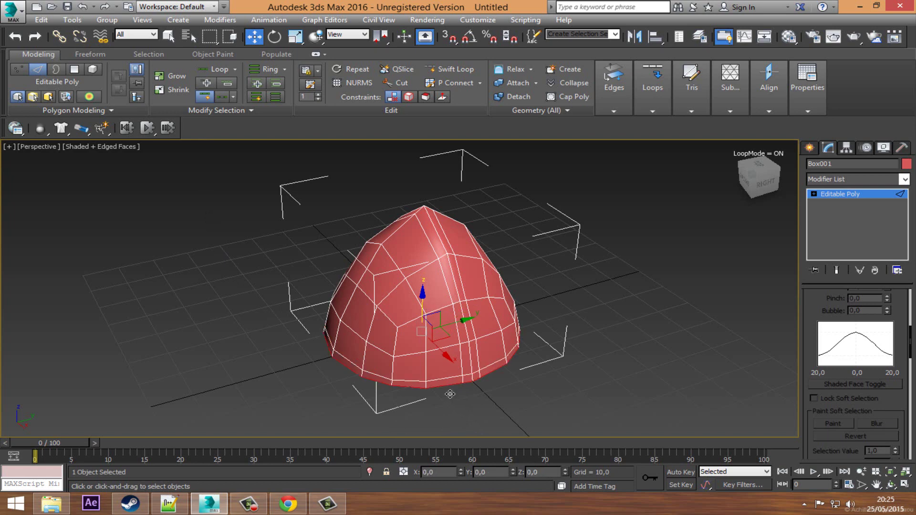
left_click(479, 372)
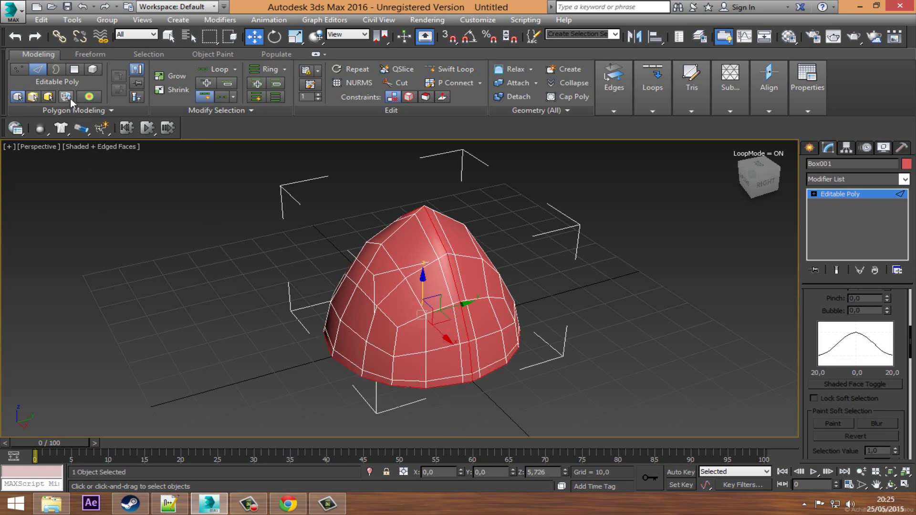
Extrude the rim and seam polygons along Local Normal by about 2.8.
left_click(74, 69, "ctrl")
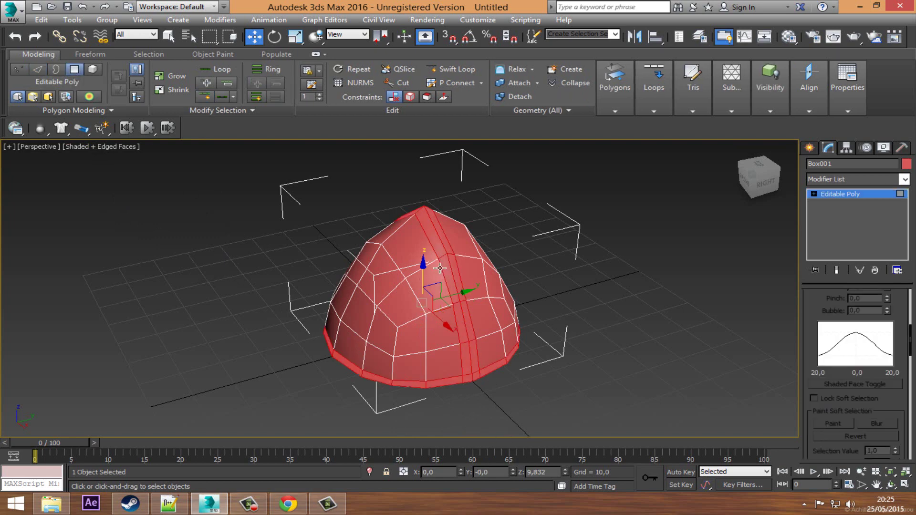
middle_click_drag(440, 368, 467, 385)
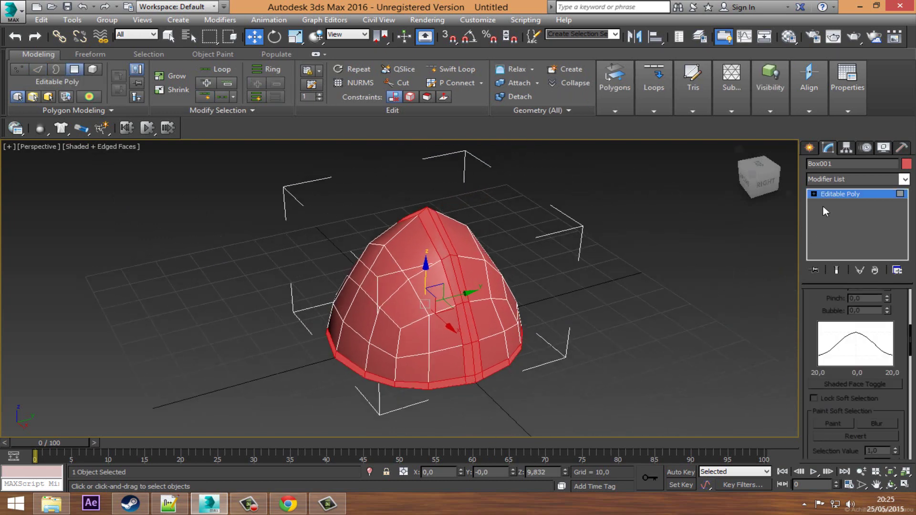
right_click(456, 268)
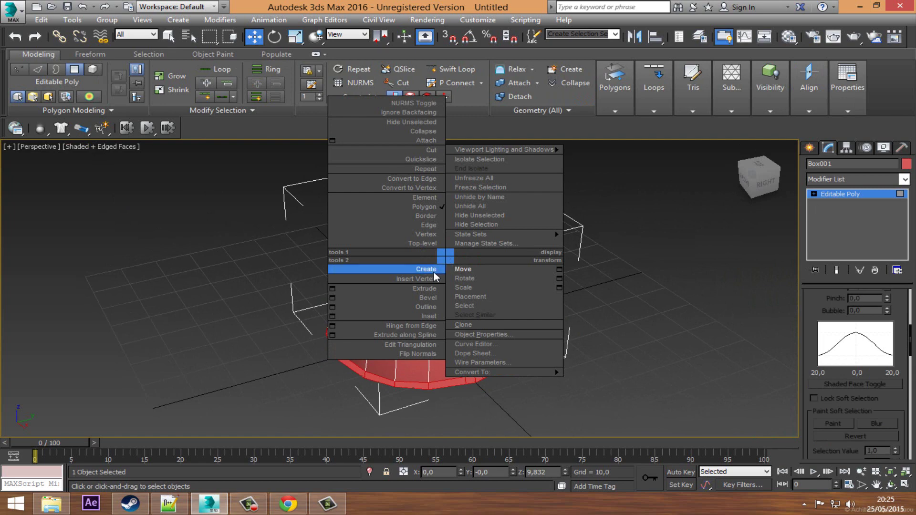
left_click(337, 292)
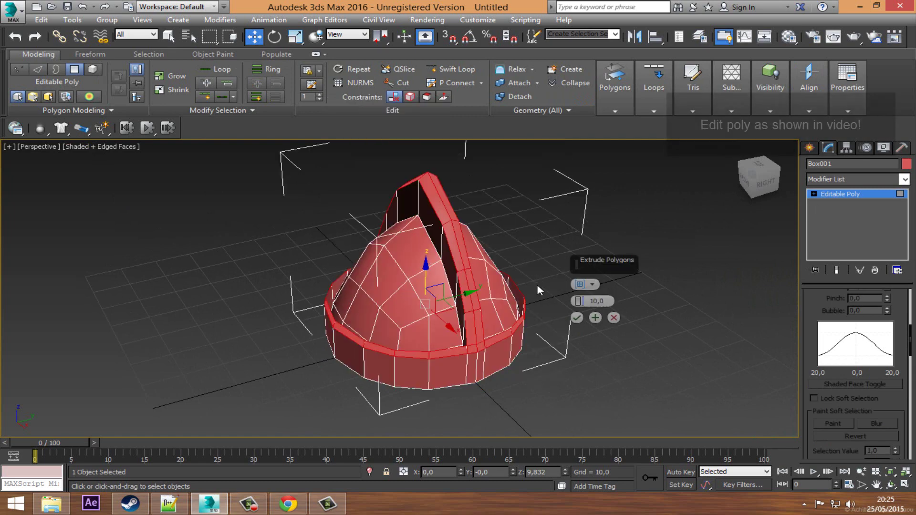
left_click(591, 285)
left_click(613, 306)
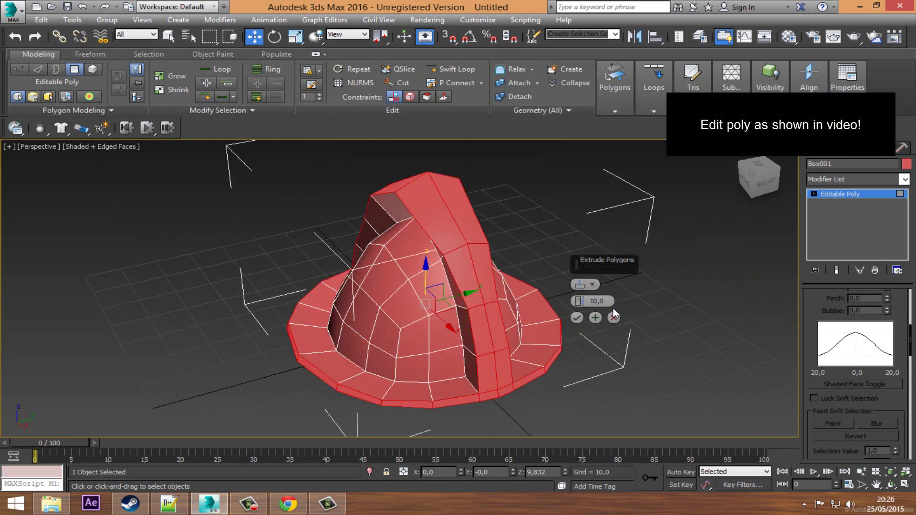
left_click_drag(579, 301, 588, 336)
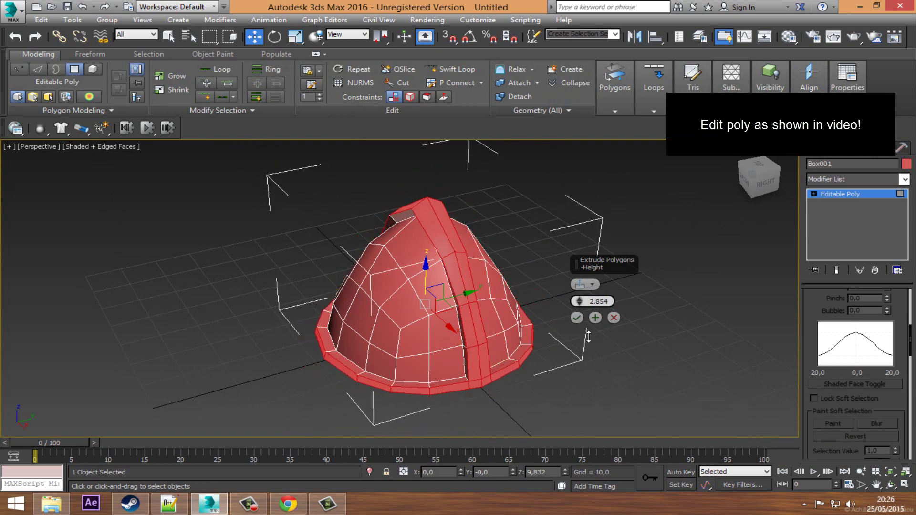
left_click(576, 318)
middle_click_drag(476, 299, 428, 299)
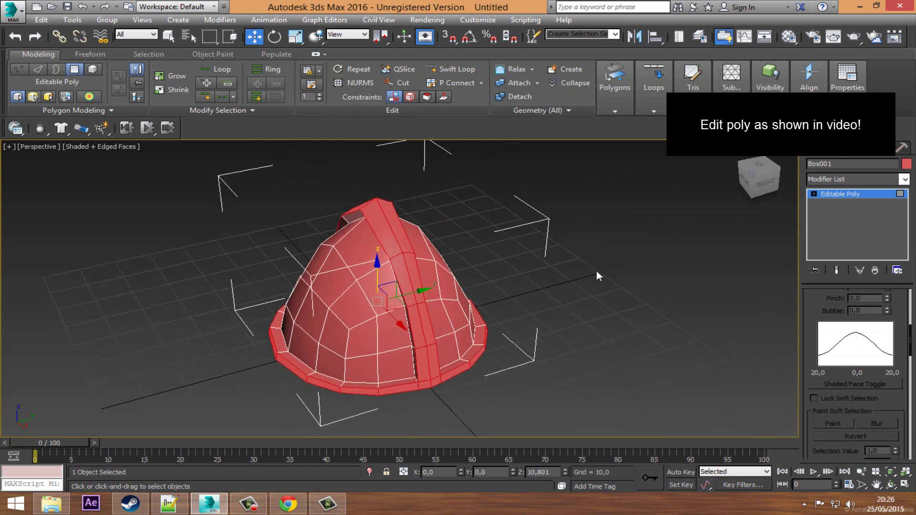
left_click(843, 198)
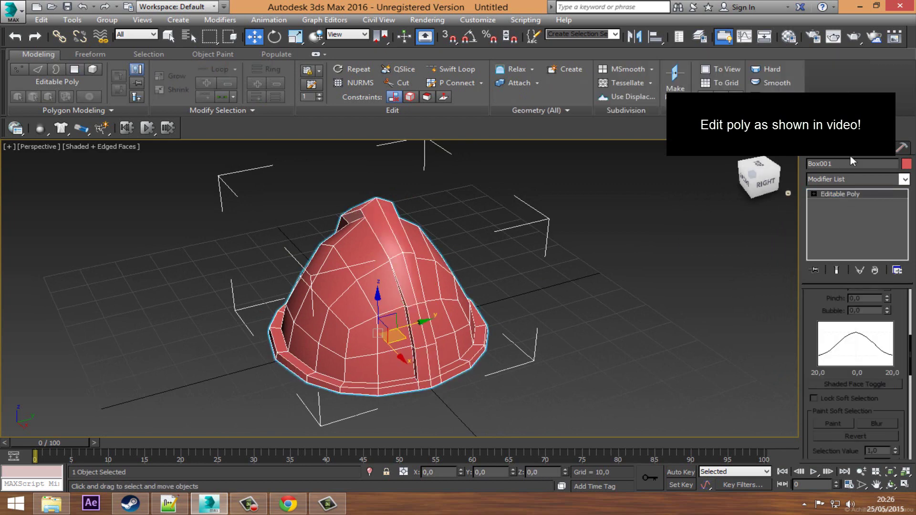
Add a MeshSmooth modifier with 2 iterations.
left_click(904, 179)
scroll(858, 313, "down", 10)
scroll(858, 313, "down", 1)
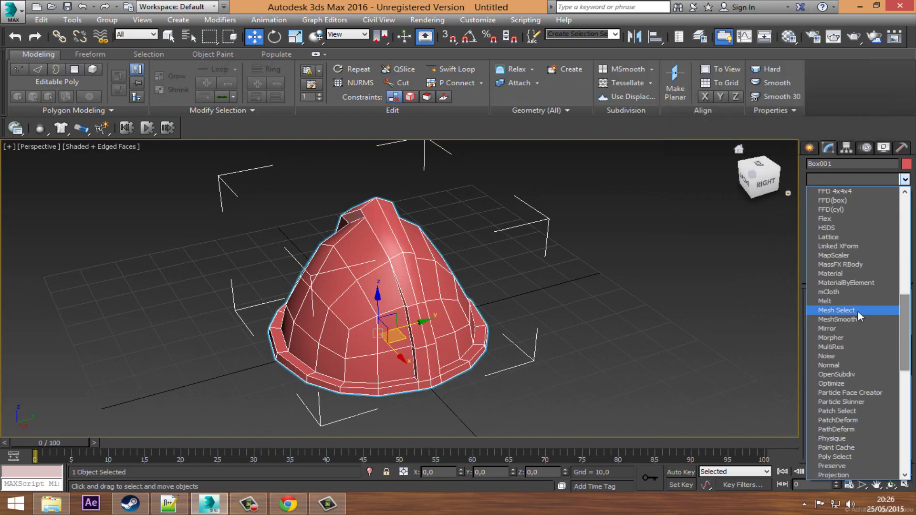
left_click(846, 318)
left_click(897, 377)
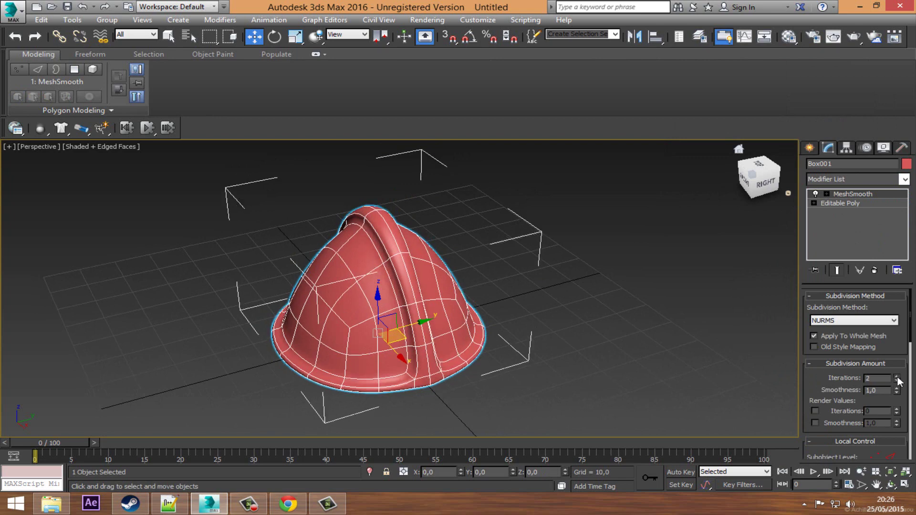
Turn off Edged Faces so the helmet shows plain shaded.
left_click(112, 147)
left_click(139, 197)
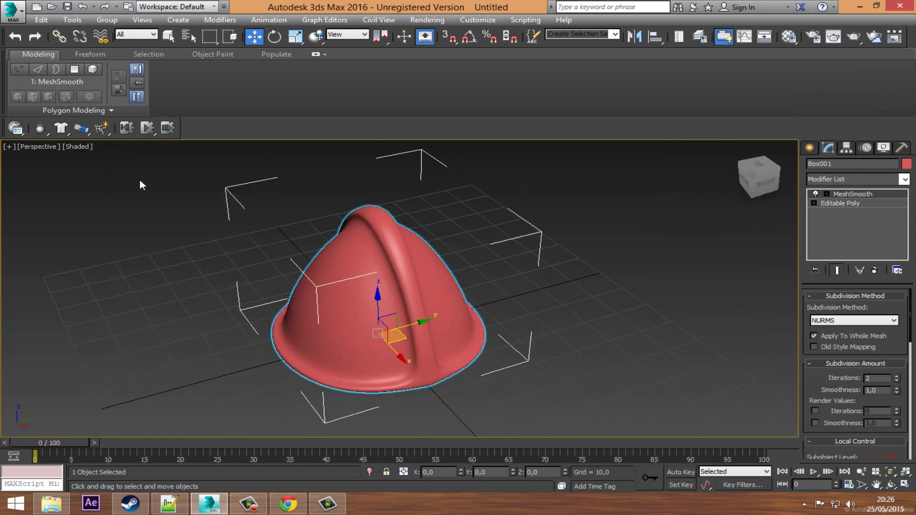
left_click(439, 399)
middle_click_drag(440, 398, 471, 375)
Orbit around the smoothed helmet, then return to the help tutorial in the browser.
left_click(891, 484)
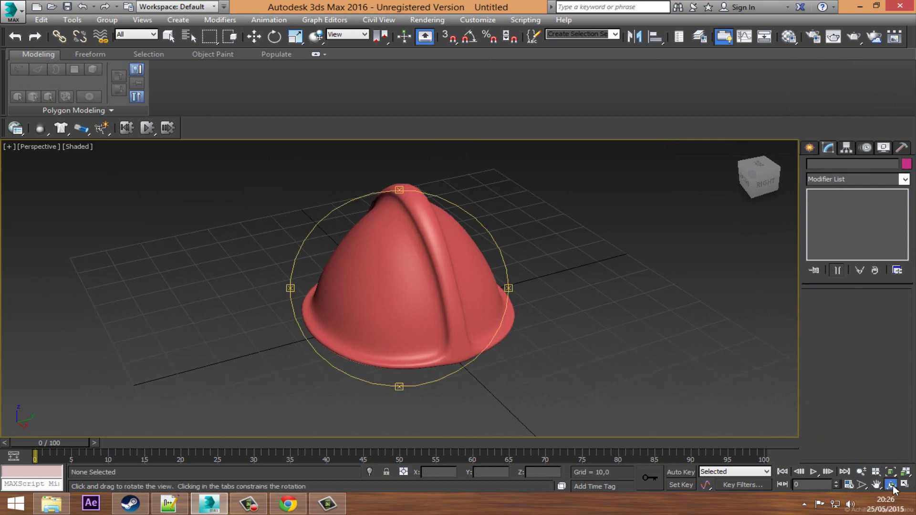
mouse_move(422, 309)
left_mouse_down()
mouse_move(607, 301)
mouse_move(595, 331)
mouse_move(664, 362)
mouse_move(440, 361)
mouse_move(393, 312)
mouse_move(351, 302)
mouse_move(357, 288)
mouse_move(292, 300)
mouse_move(272, 284)
mouse_move(247, 288)
left_mouse_up()
mouse_move(470, 303)
left_mouse_down()
mouse_move(352, 299)
mouse_move(422, 291)
mouse_move(401, 285)
mouse_move(391, 240)
mouse_move(396, 339)
mouse_move(608, 362)
mouse_move(618, 353)
mouse_move(397, 307)
mouse_move(444, 313)
mouse_move(445, 335)
mouse_move(462, 327)
mouse_move(401, 303)
mouse_move(407, 288)
left_mouse_up()
key("w")
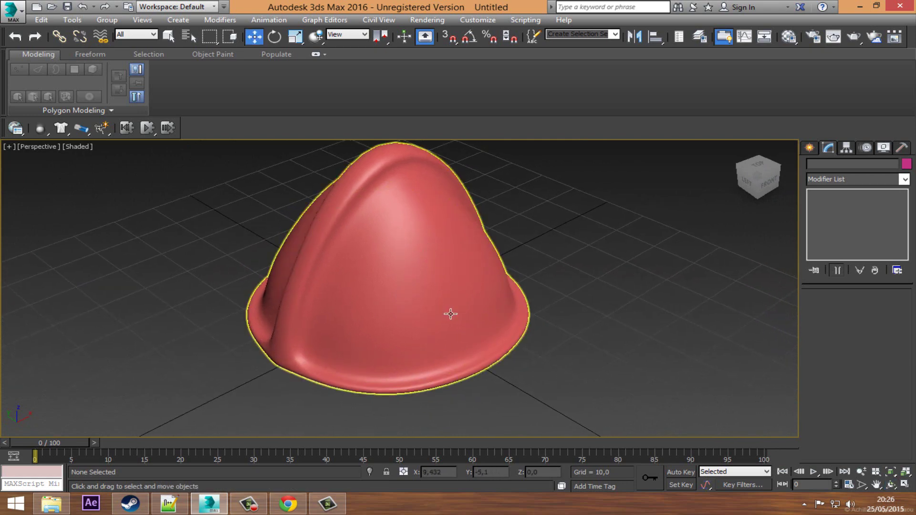
middle_click_drag(450, 313, 487, 321)
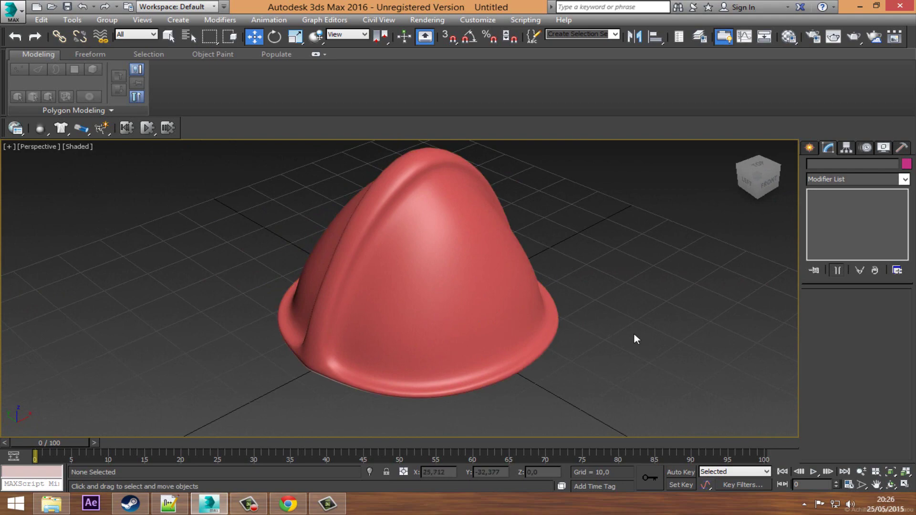
left_click(288, 504)
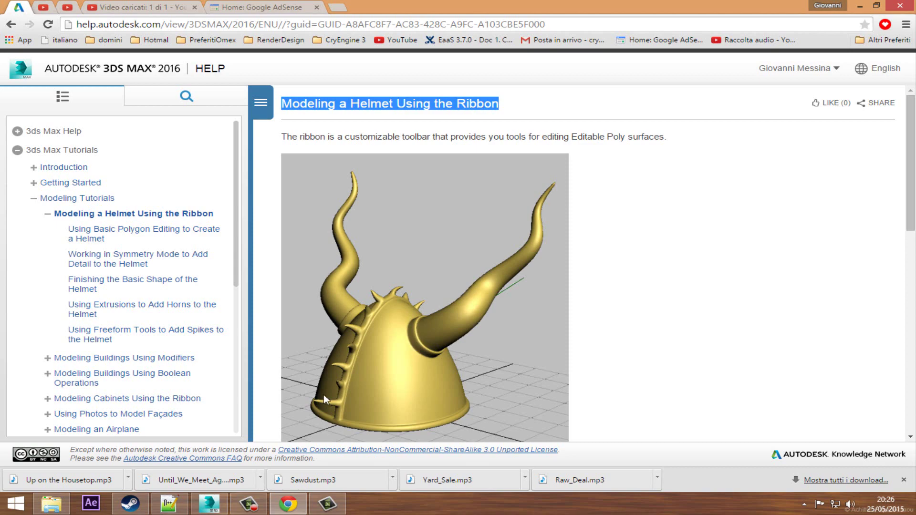
Read the Working in Symmetry Mode help lesson down to its OpenSubdiv section, then return to 3ds Max.
left_click(138, 260)
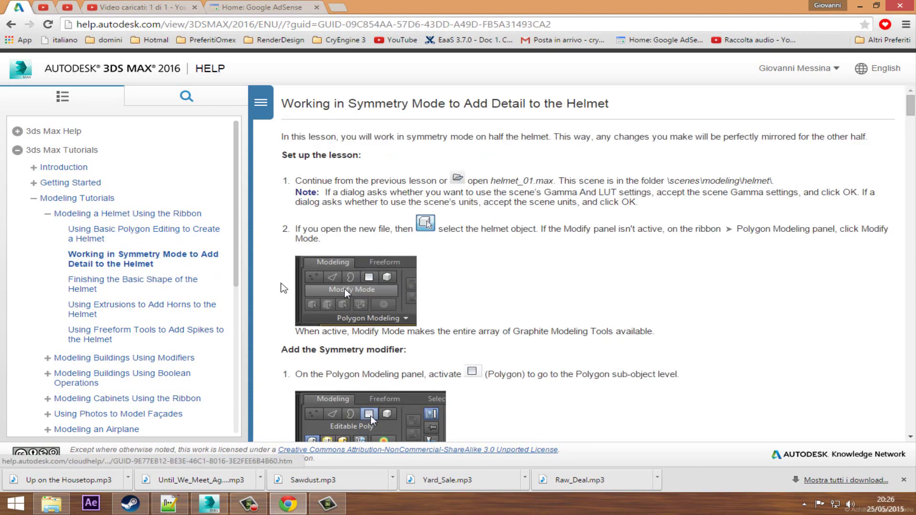
left_click_drag(911, 108, 895, 413)
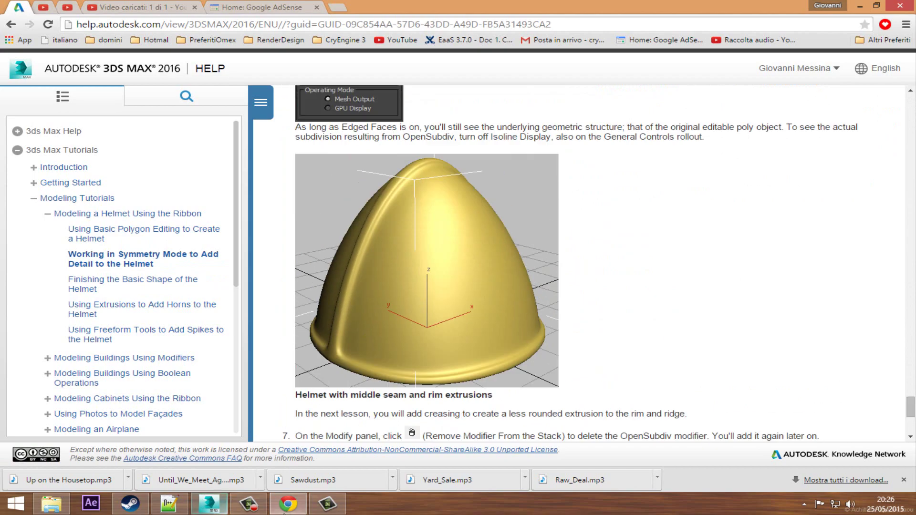
left_click(209, 504)
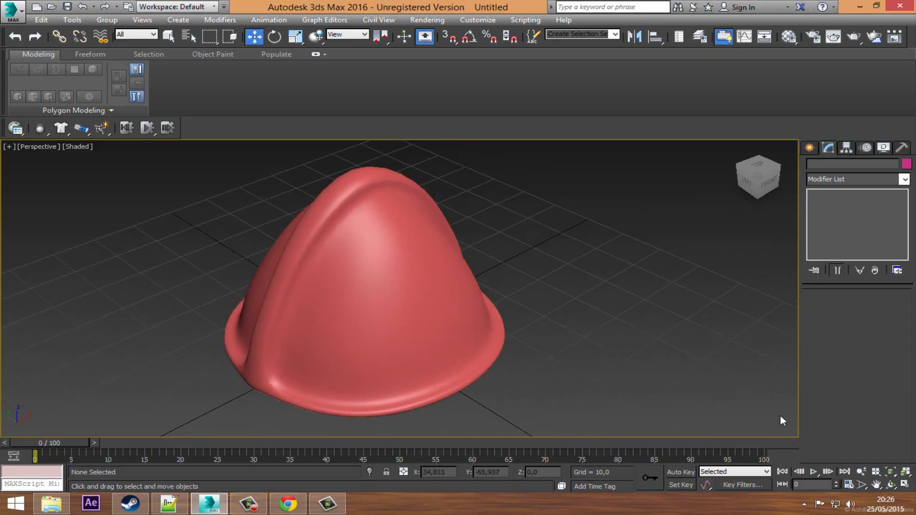
Orbit around the helmet, select Box001 and go to its Editable Poly level below MeshSmooth.
left_click(889, 484)
mouse_move(428, 328)
left_mouse_down()
mouse_move(342, 298)
mouse_move(426, 315)
left_mouse_up()
left_click_drag(348, 282, 399, 317)
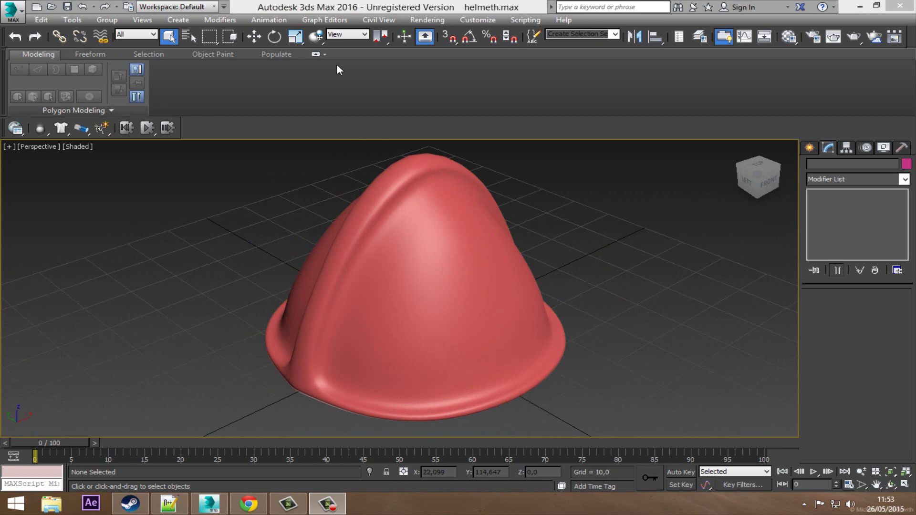
left_click(496, 330)
left_click(850, 203)
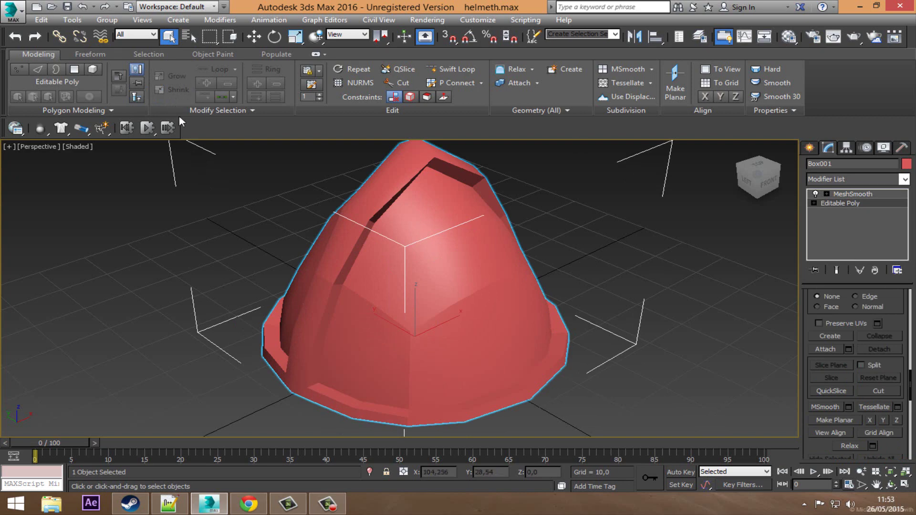
At Edge level with Loop mode on, select the rim's inside-corner edge loop.
left_click(37, 71)
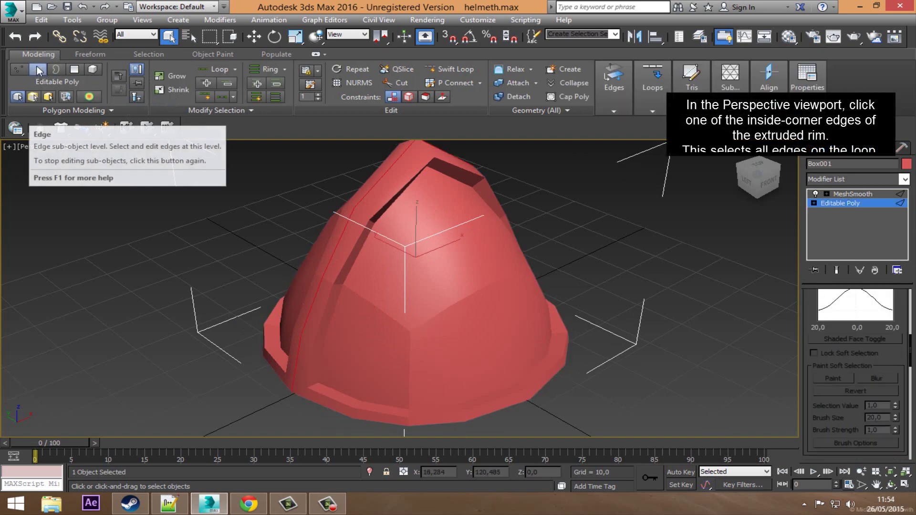
left_click(153, 339)
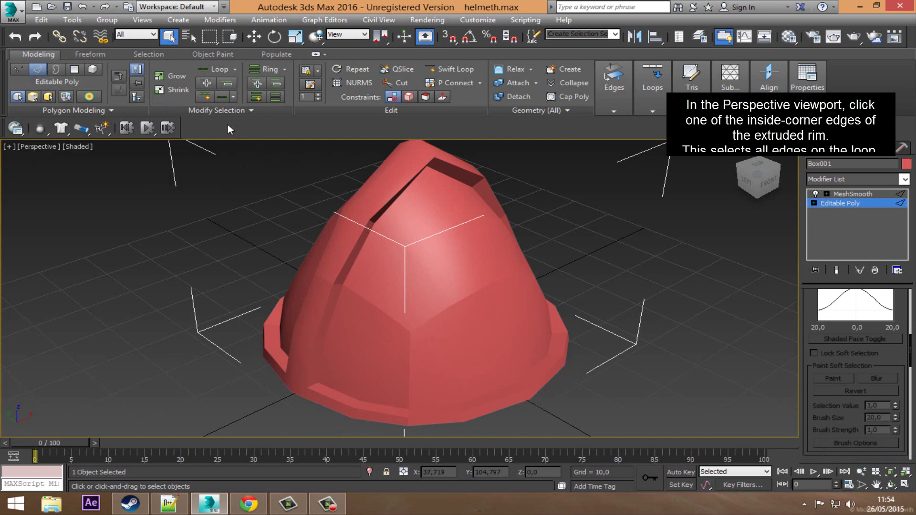
left_click(205, 97)
left_click(330, 370)
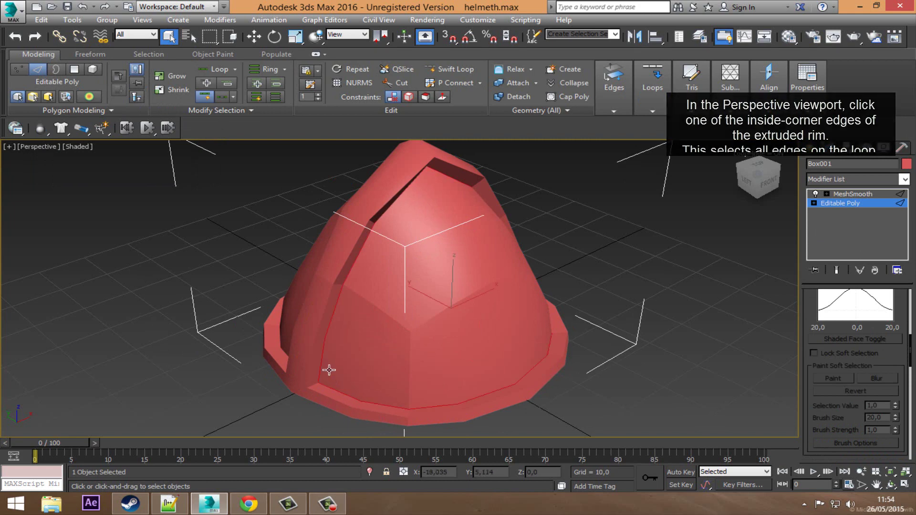
left_click(890, 484)
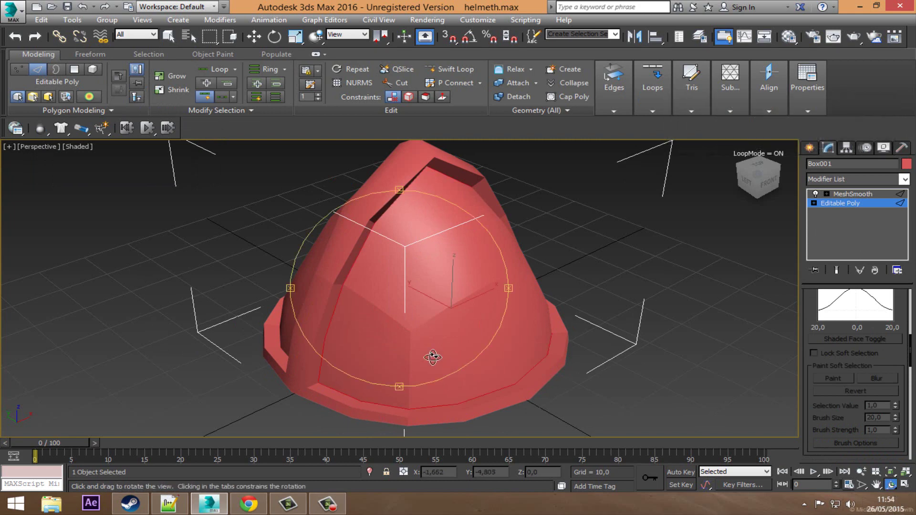
mouse_move(434, 356)
left_mouse_down()
mouse_move(419, 337)
mouse_move(509, 333)
mouse_move(482, 307)
mouse_move(494, 302)
left_mouse_up()
right_click(495, 301)
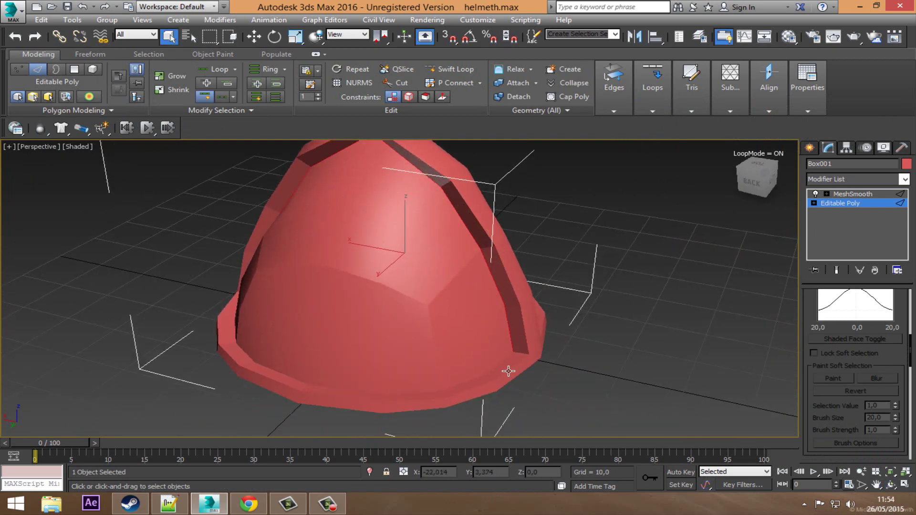
Give the selected edge loop a Crease value of 1.0.
left_click(890, 485)
mouse_move(399, 307)
left_mouse_down()
mouse_move(374, 282)
mouse_move(423, 298)
mouse_move(570, 317)
mouse_move(620, 286)
mouse_move(370, 343)
left_mouse_up()
middle_click_drag(370, 343, 344, 296)
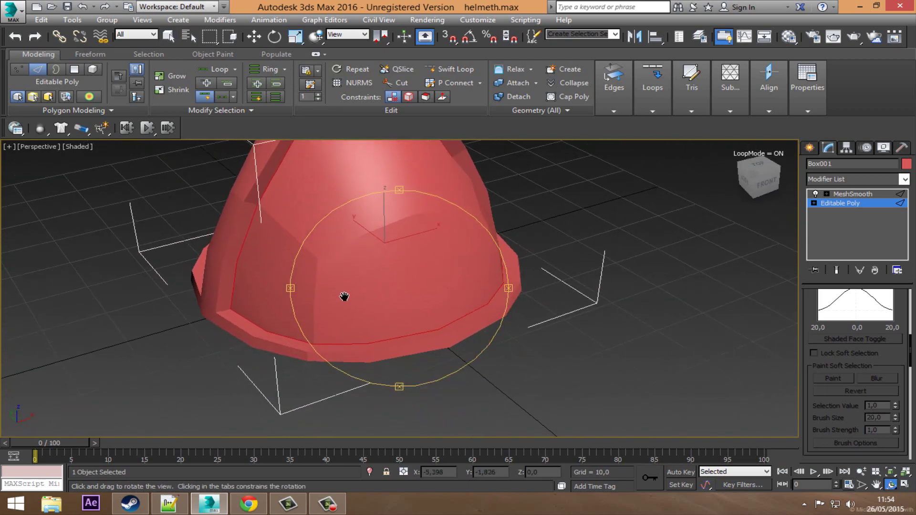
mouse_move(467, 301)
left_mouse_down()
mouse_move(428, 318)
mouse_move(374, 288)
mouse_move(436, 320)
left_mouse_up()
scroll(435, 309, "down", 3)
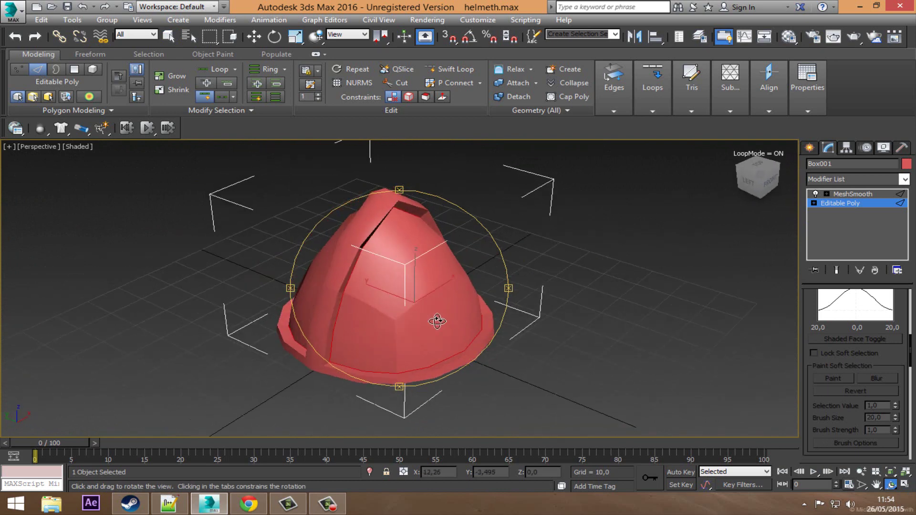
scroll(843, 366, "down", 3)
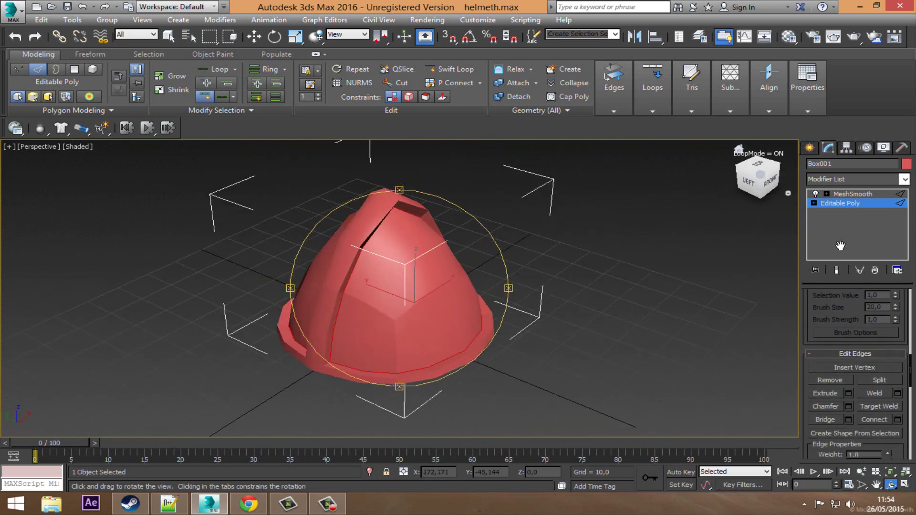
scroll(845, 334, "down", 3)
scroll(846, 308, "down", 3)
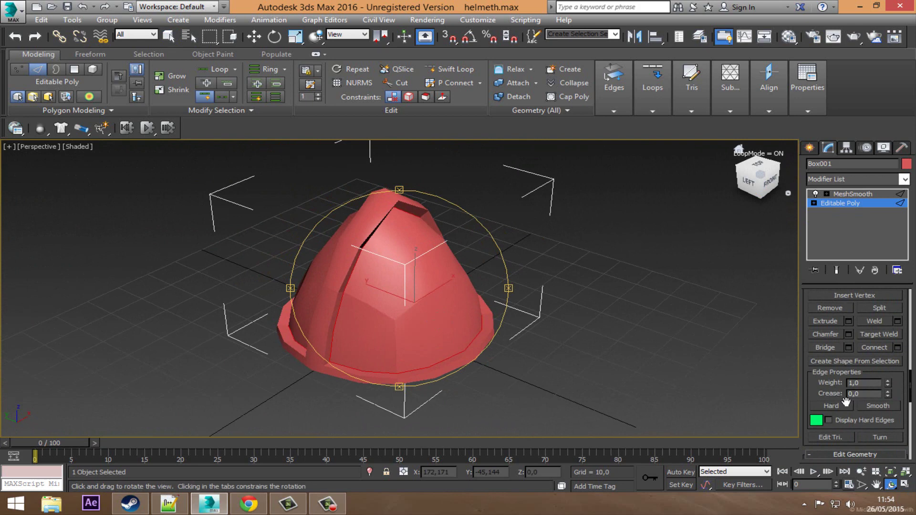
type("1")
middle_click_drag(436, 319, 403, 313, "alt")
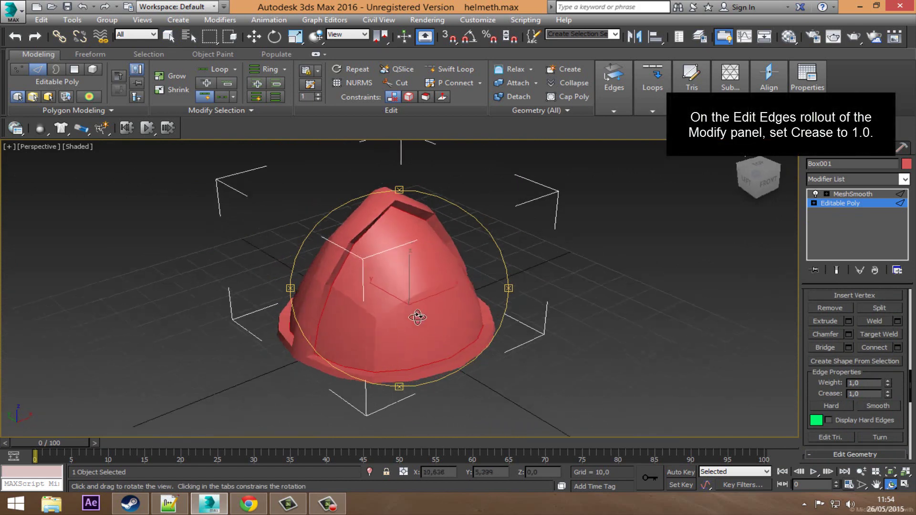
Add an OpenSubdiv modifier with Iterations 3 and orbit to inspect the smoothed helmet.
left_click(904, 179)
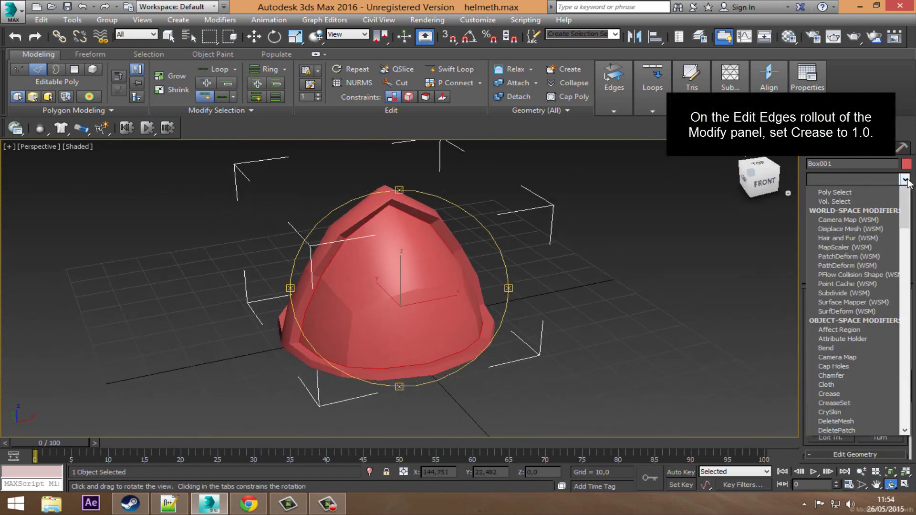
left_click_drag(907, 219, 906, 334)
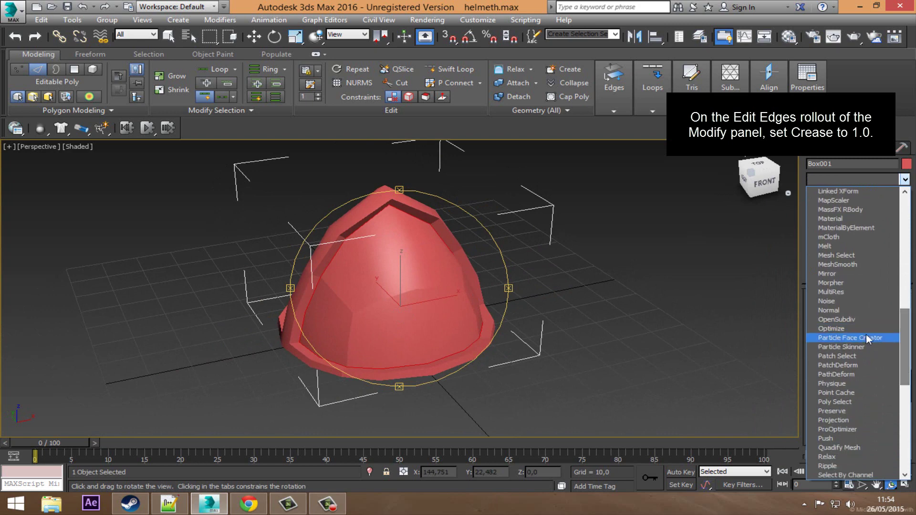
left_click(845, 320)
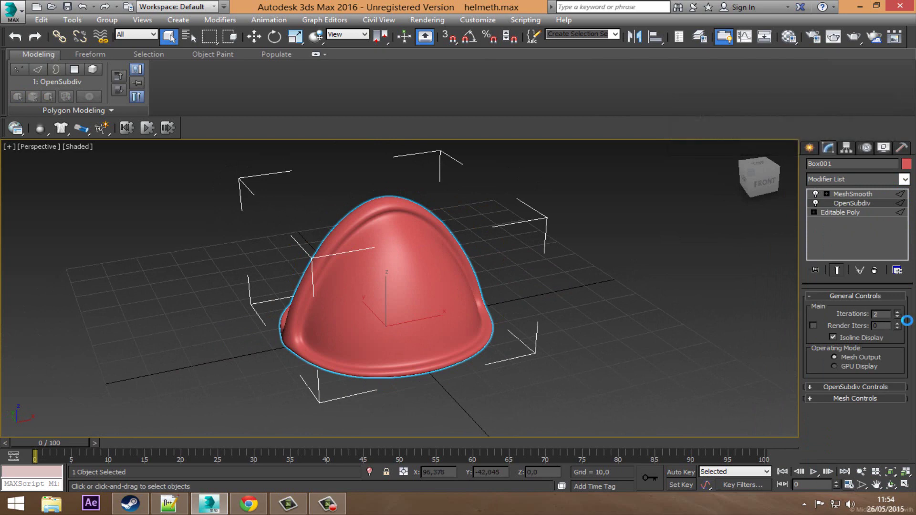
left_click(899, 311)
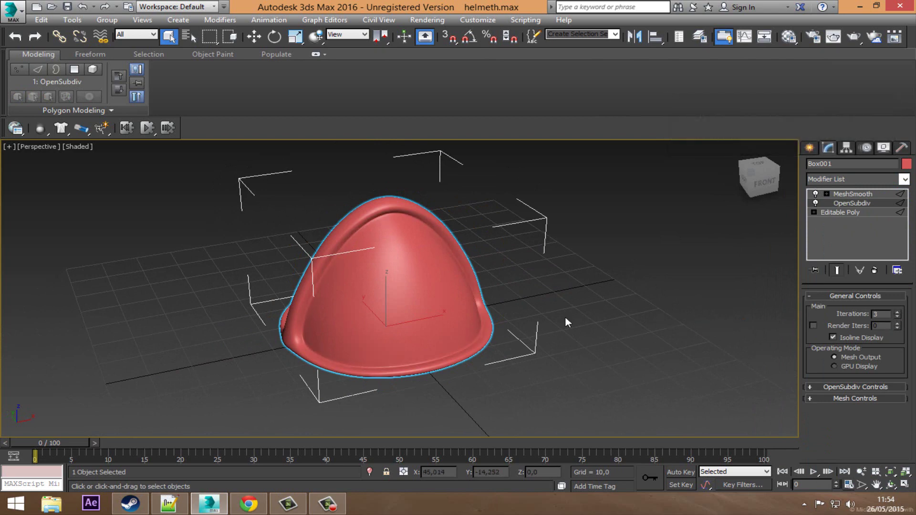
scroll(372, 348, "up", 1)
scroll(395, 350, "up", 2)
scroll(444, 325, "up", 2)
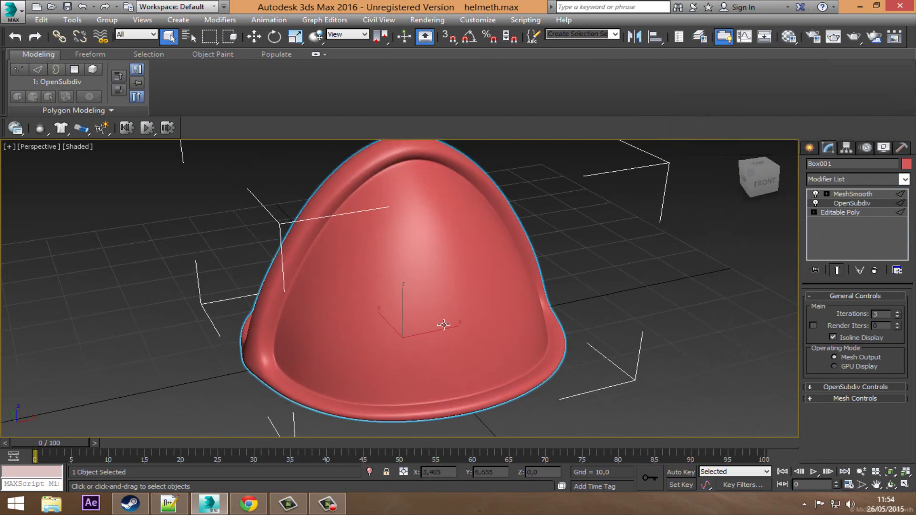
left_click(890, 486)
mouse_move(464, 323)
left_mouse_down()
mouse_move(399, 299)
mouse_move(536, 313)
mouse_move(556, 260)
mouse_move(567, 321)
mouse_move(673, 331)
mouse_move(687, 305)
mouse_move(636, 305)
mouse_move(646, 305)
mouse_move(637, 343)
mouse_move(701, 309)
mouse_move(406, 334)
mouse_move(466, 317)
mouse_move(555, 345)
mouse_move(624, 351)
mouse_move(577, 353)
mouse_move(568, 366)
mouse_move(574, 338)
mouse_move(468, 317)
mouse_move(472, 301)
mouse_move(432, 326)
mouse_move(433, 362)
mouse_move(438, 331)
mouse_move(428, 339)
mouse_move(409, 329)
left_mouse_up()
scroll(433, 363, "up", 5)
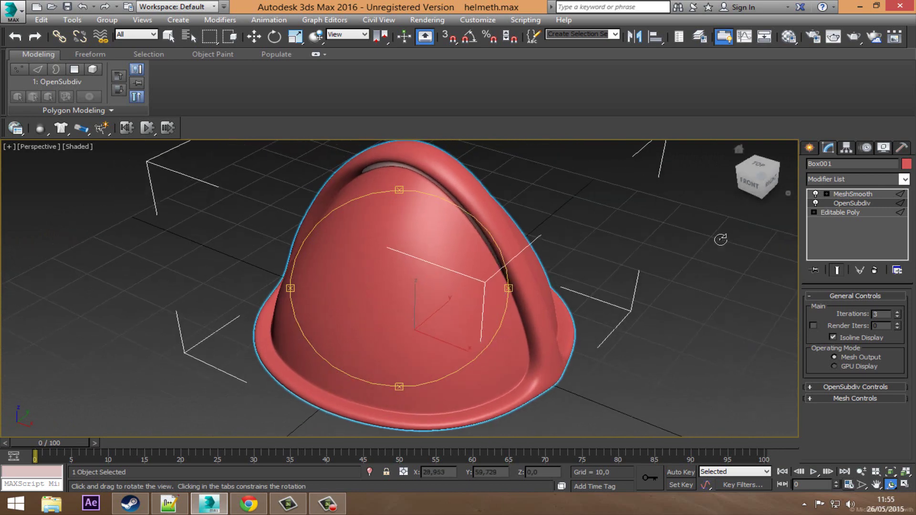
left_click(815, 195)
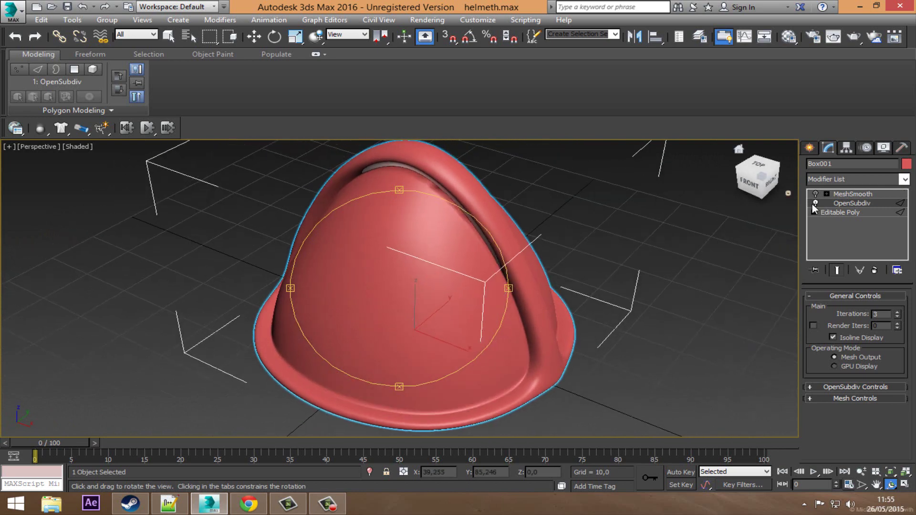
left_click(815, 204)
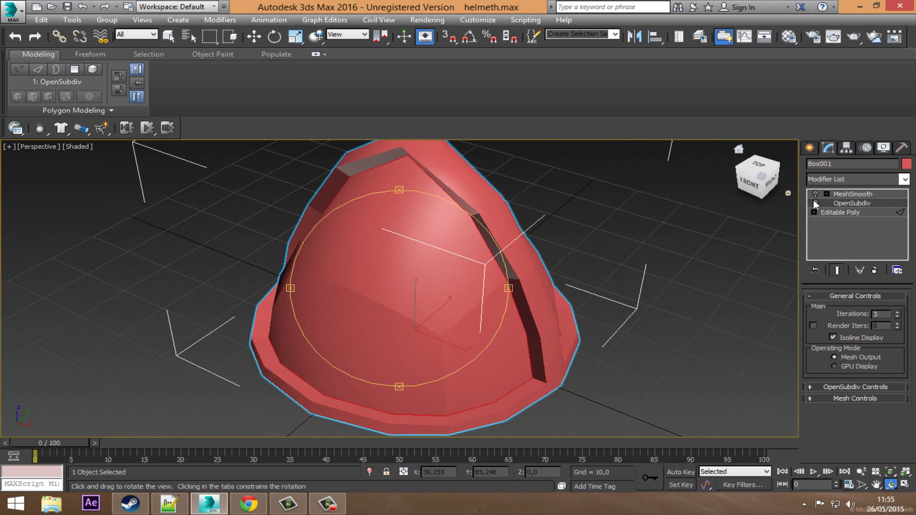
left_click(815, 203)
left_click(815, 204)
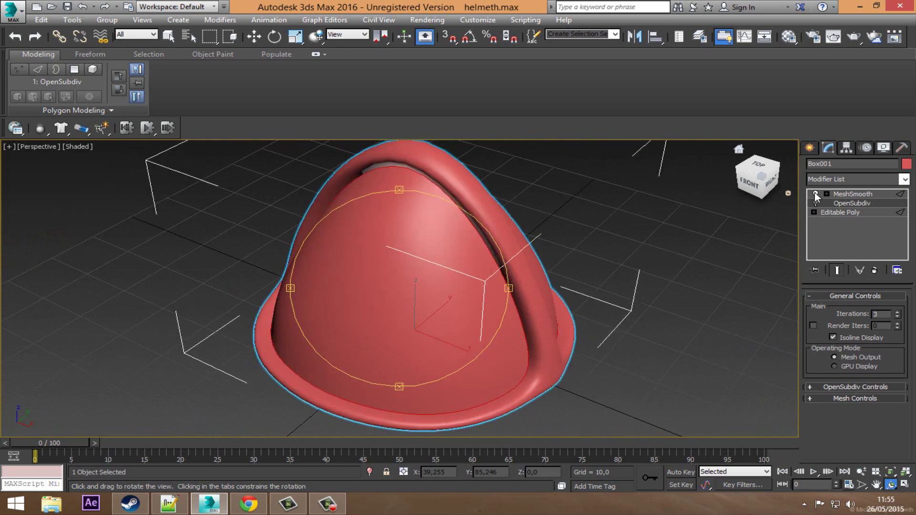
left_click(815, 203)
left_click(815, 204)
left_click(815, 203)
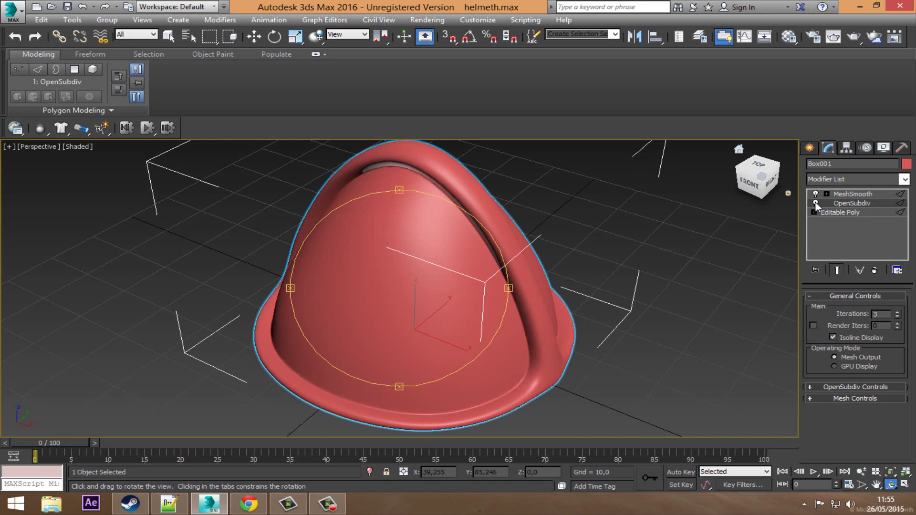
left_click(815, 203)
left_click(816, 204)
mouse_move(497, 414)
left_mouse_down()
mouse_move(431, 319)
mouse_move(468, 298)
mouse_move(517, 313)
left_mouse_up()
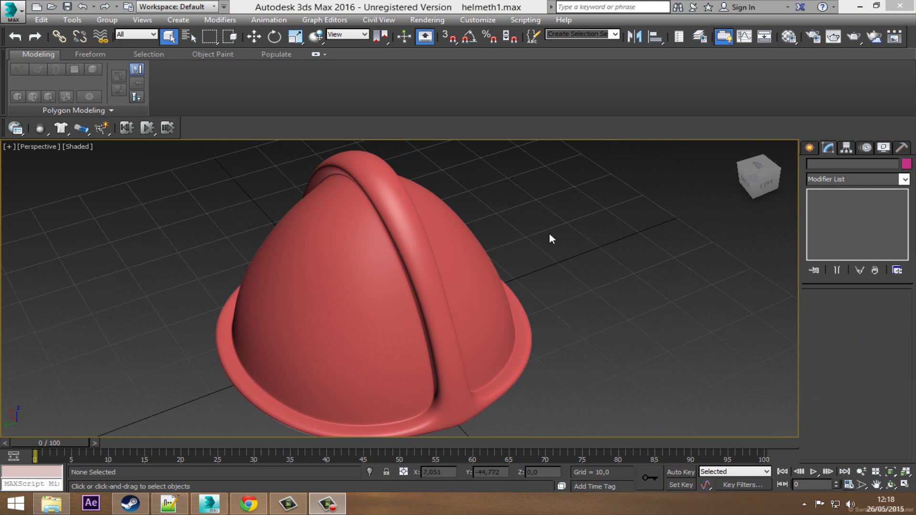
Select the helmet, drop to its Editable Poly base and restore the four viewports.
left_click(455, 253)
left_click(474, 267)
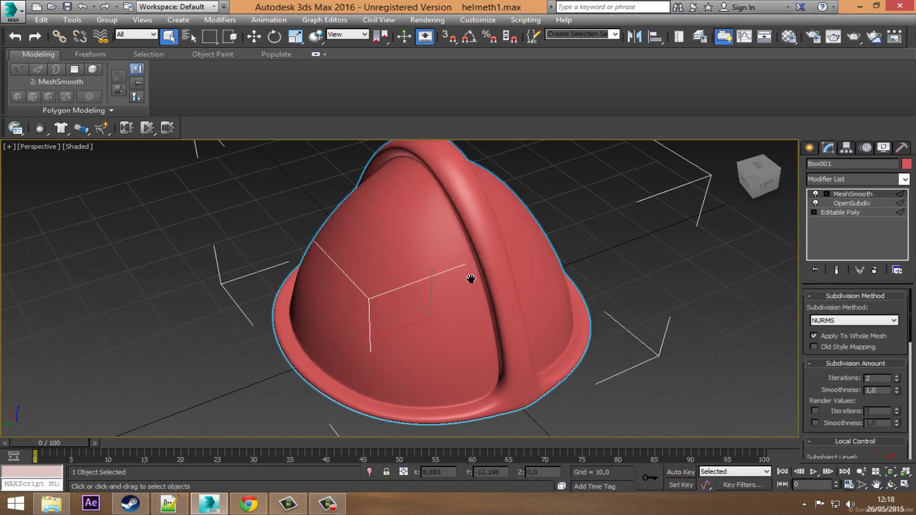
middle_click_drag(470, 278, 468, 292)
scroll(459, 260, "down", 3)
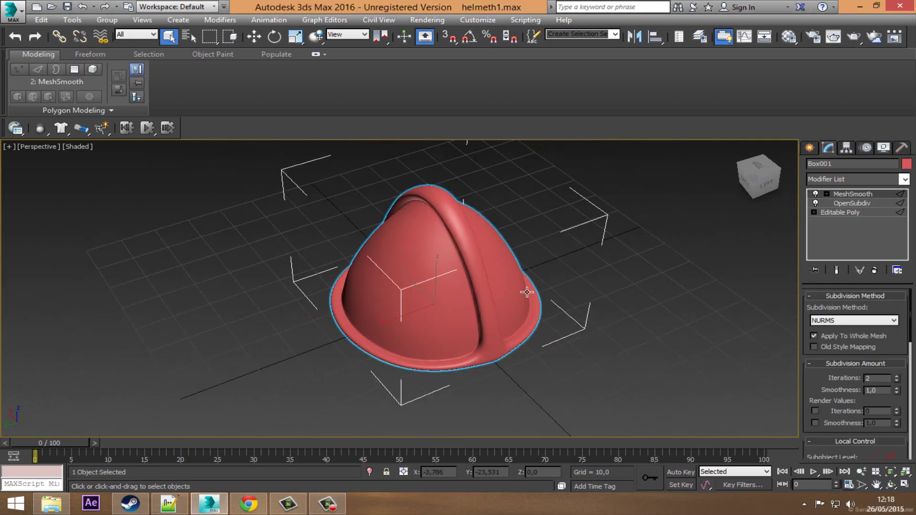
left_click(853, 213)
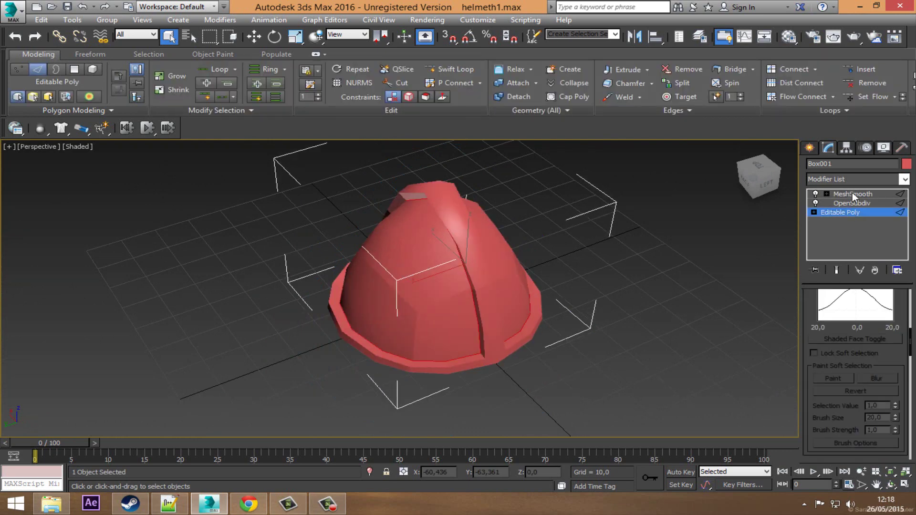
left_click(853, 195)
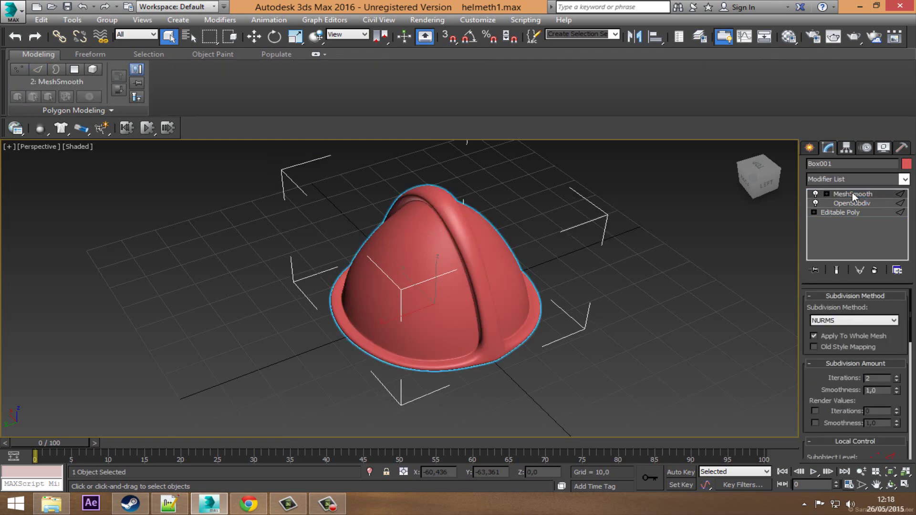
left_click(841, 212)
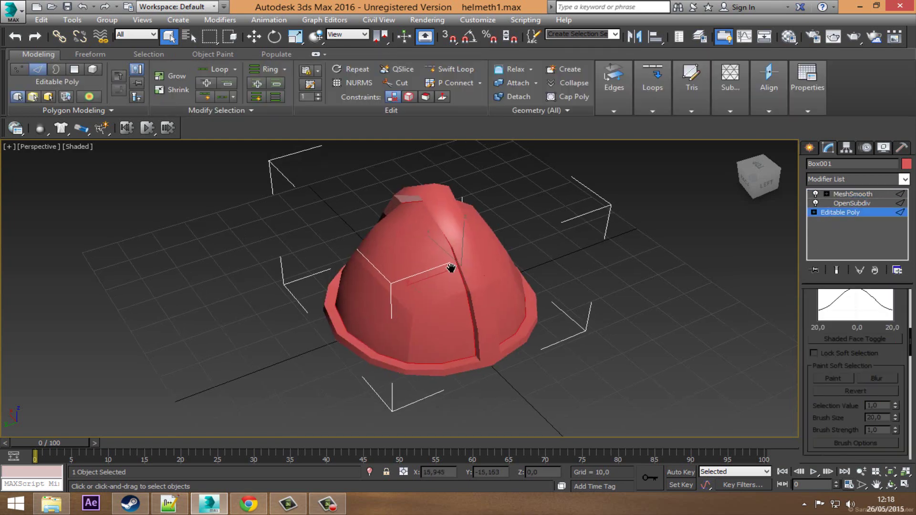
middle_click_drag(448, 268, 445, 278)
middle_click_drag(253, 222, 230, 218)
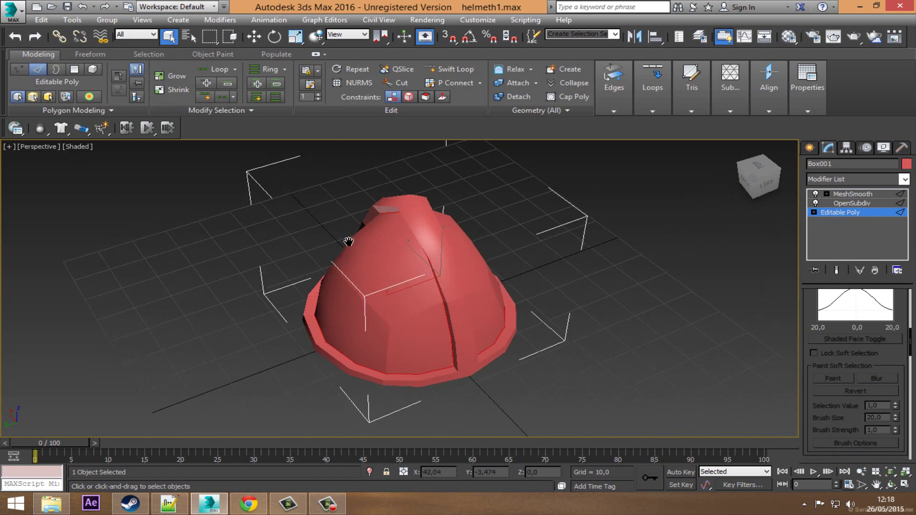
left_click(905, 484)
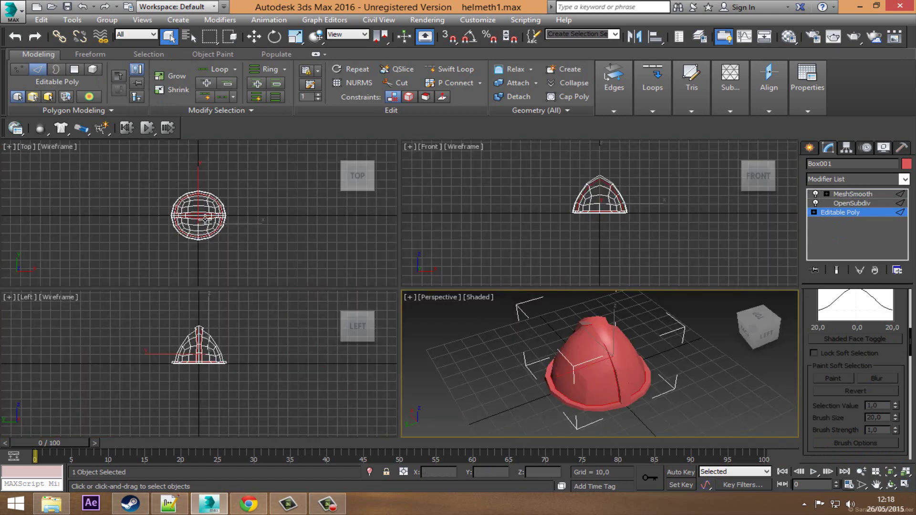
Delete the vertices of the helmet's upper half in Top view.
left_click(19, 70)
scroll(186, 212, "up", 5)
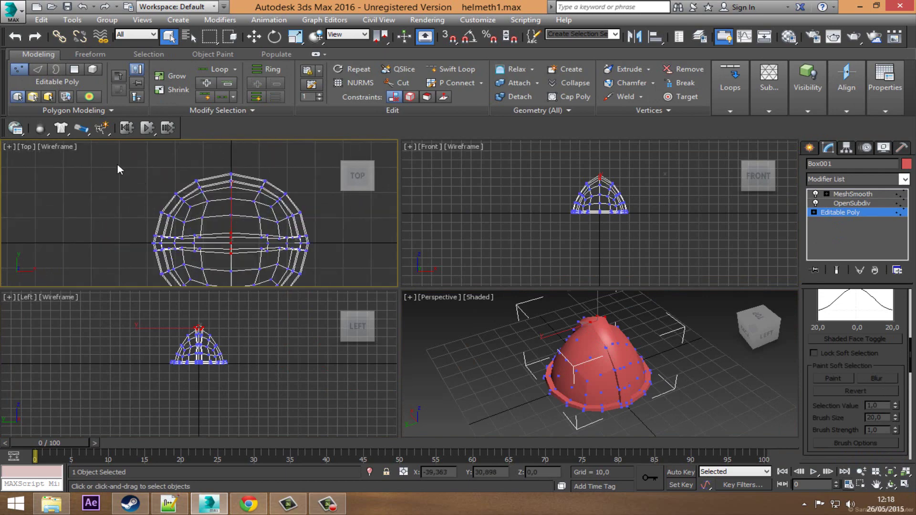
left_click_drag(112, 162, 358, 241)
key("Delete")
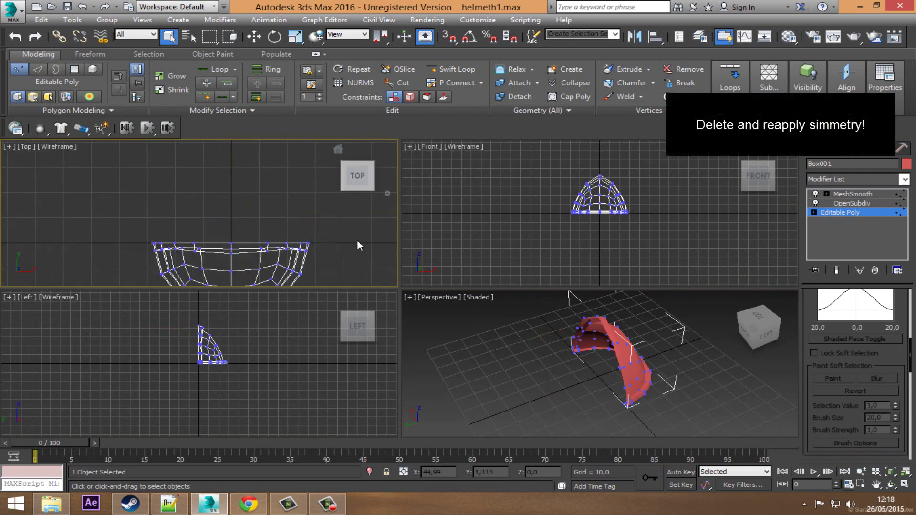
left_click(842, 211)
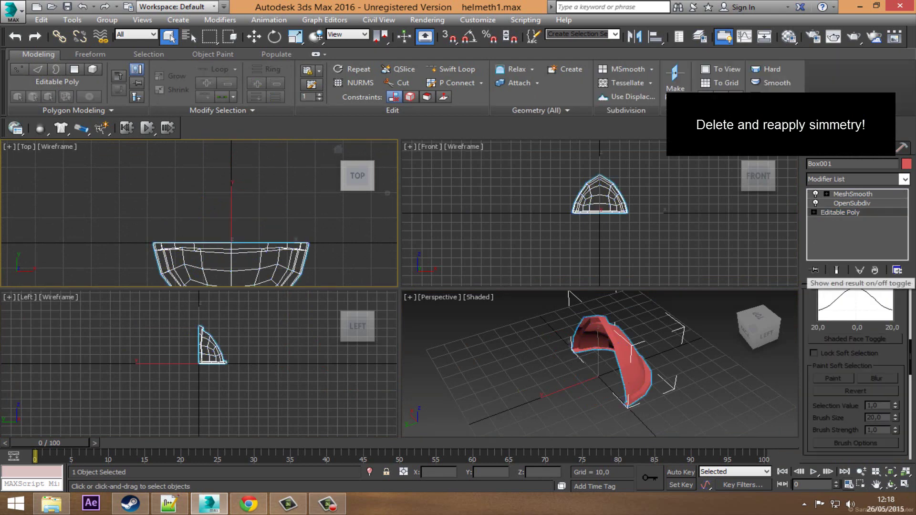
Add a Symmetry modifier mirrored on the Y axis with Flip enabled.
left_click(905, 180)
scroll(859, 334, "down", 10)
scroll(858, 334, "down", 10)
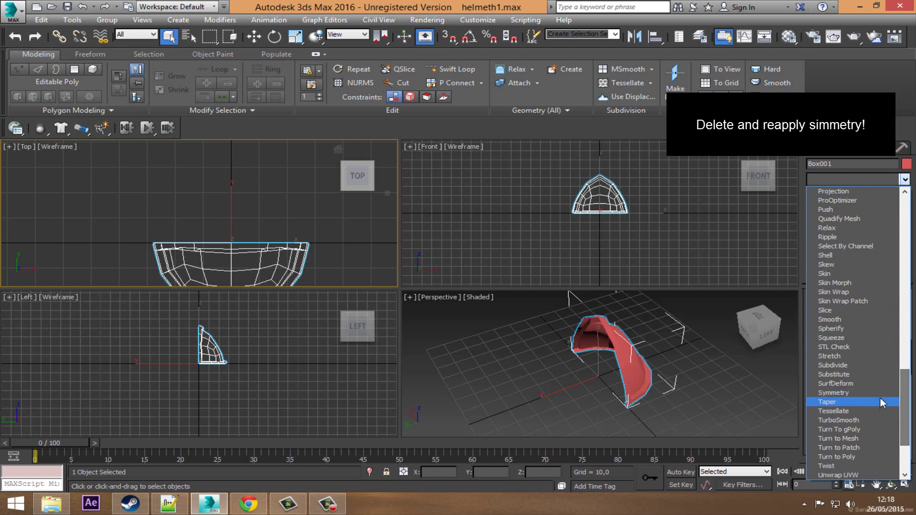
left_click(875, 392)
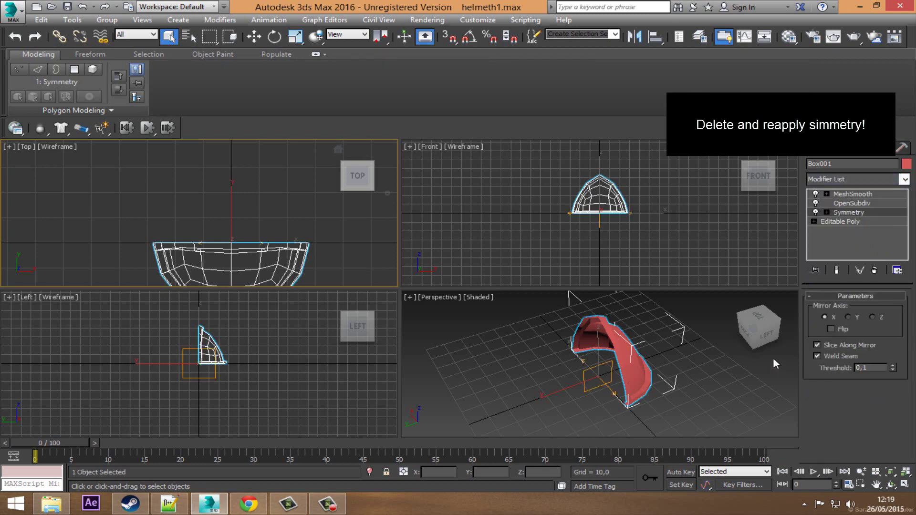
left_click(848, 317)
left_click(831, 328)
left_click(620, 389)
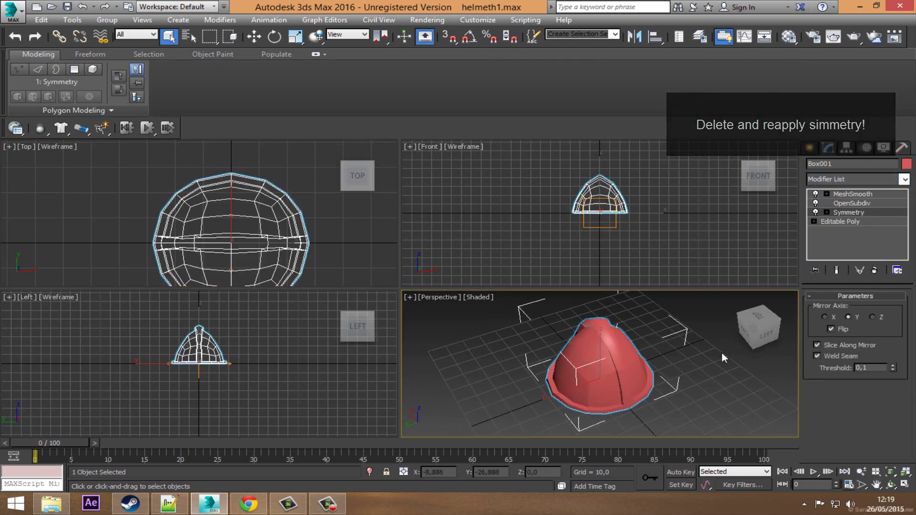
left_click(858, 223)
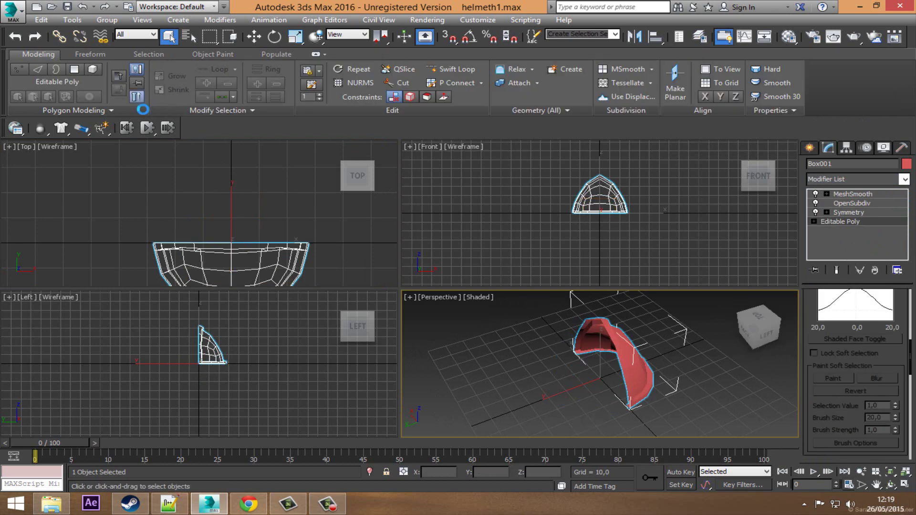
Show only the base half mesh and maximize the Perspective view, orbiting toward the front.
left_click(136, 100)
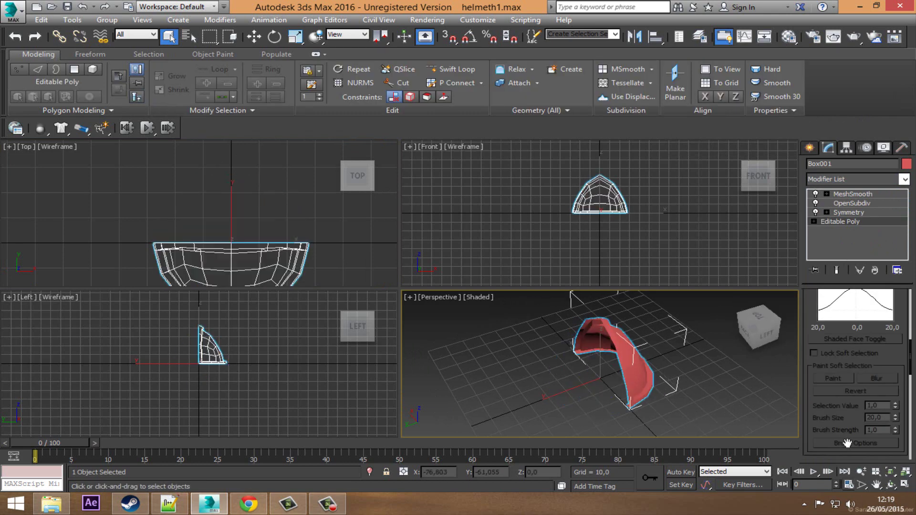
left_click(905, 484)
middle_click_drag(429, 275, 406, 275, "alt")
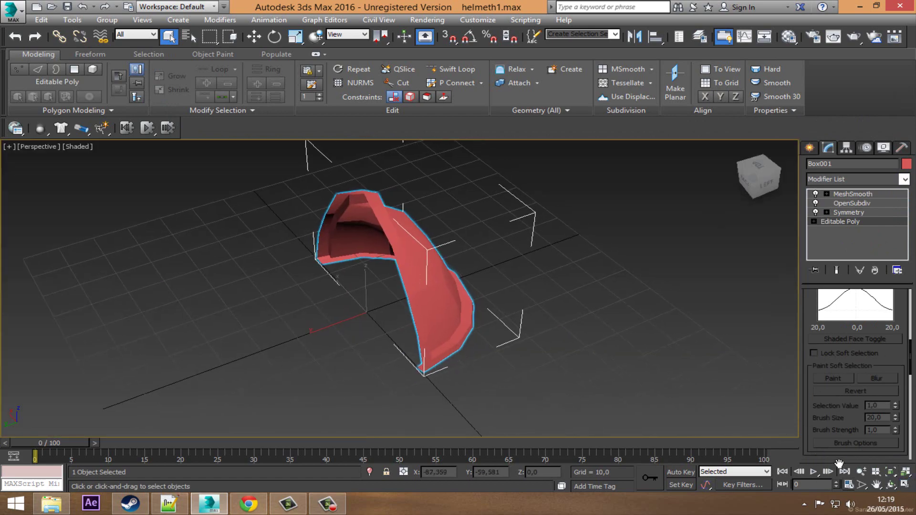
left_click(890, 485)
mouse_move(472, 306)
left_mouse_down()
mouse_move(400, 290)
mouse_move(401, 265)
mouse_move(395, 314)
left_mouse_up()
scroll(433, 301, "up", 3)
left_click_drag(426, 305, 376, 282)
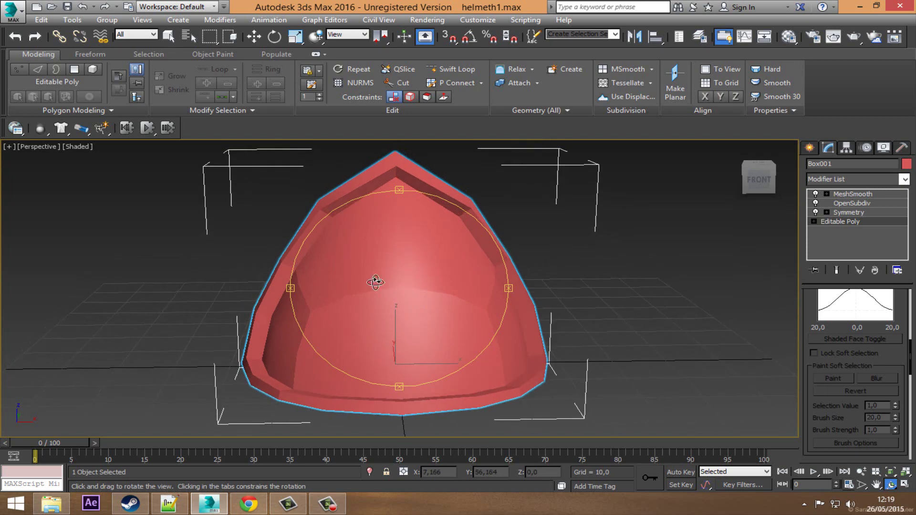
Switch to Edged Faces shading and orbit to face the front of the helmet's dome.
left_click(79, 151)
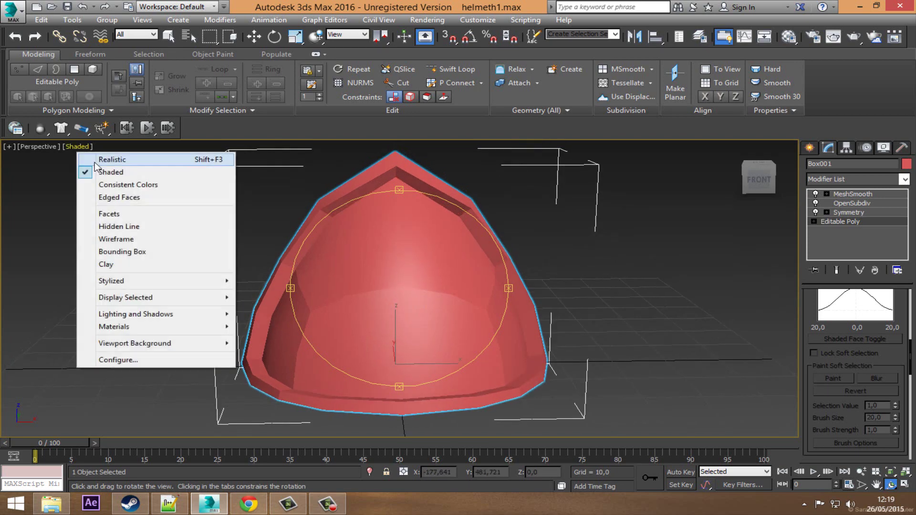
left_click(109, 196)
middle_click_drag(419, 307, 423, 313)
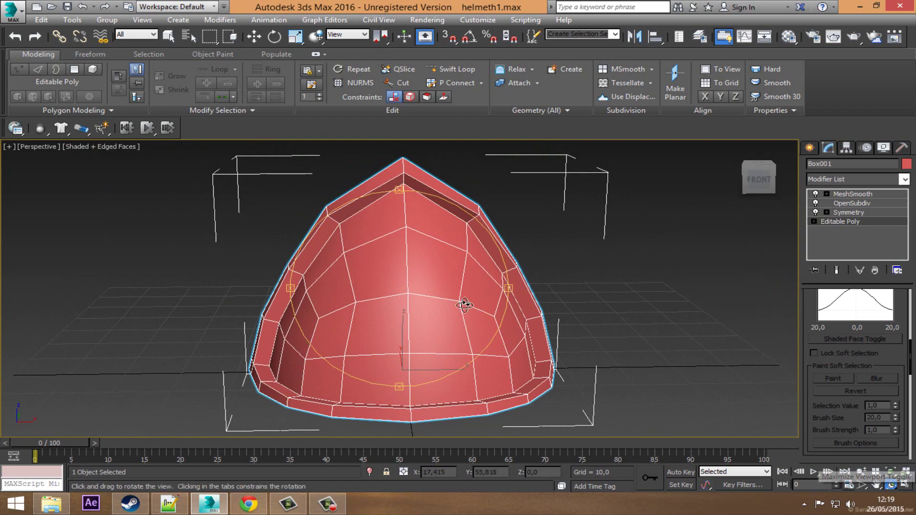
mouse_move(467, 303)
left_mouse_down()
mouse_move(409, 313)
mouse_move(420, 303)
mouse_move(404, 315)
left_mouse_up()
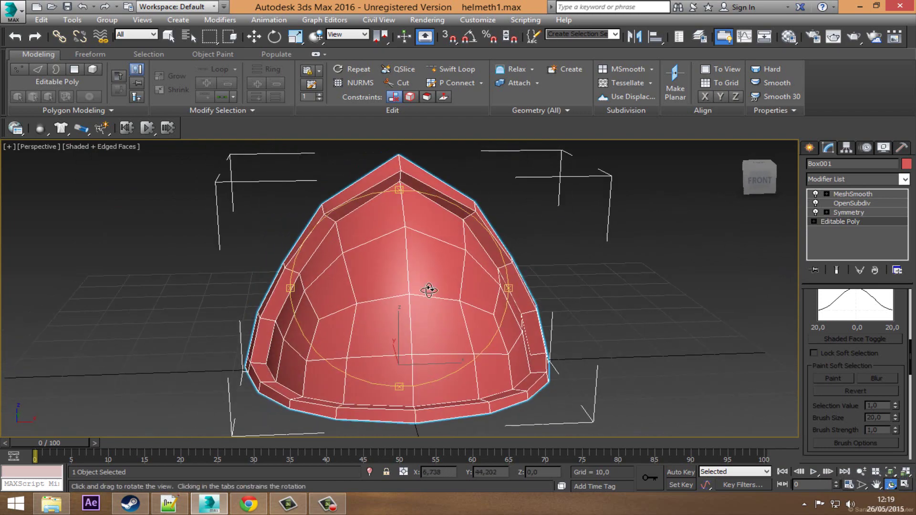
scroll(428, 266, "up", 3)
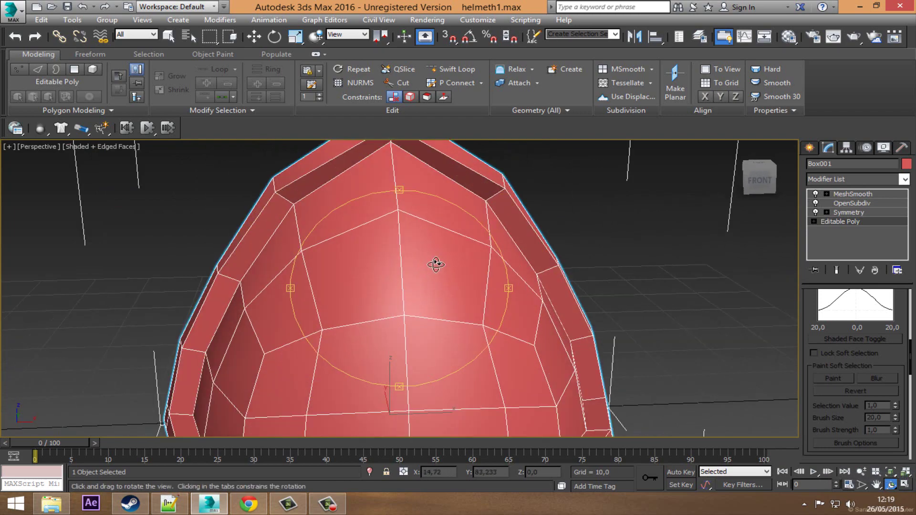
mouse_move(456, 312)
left_mouse_down()
mouse_move(425, 311)
mouse_move(448, 311)
mouse_move(439, 315)
left_mouse_up()
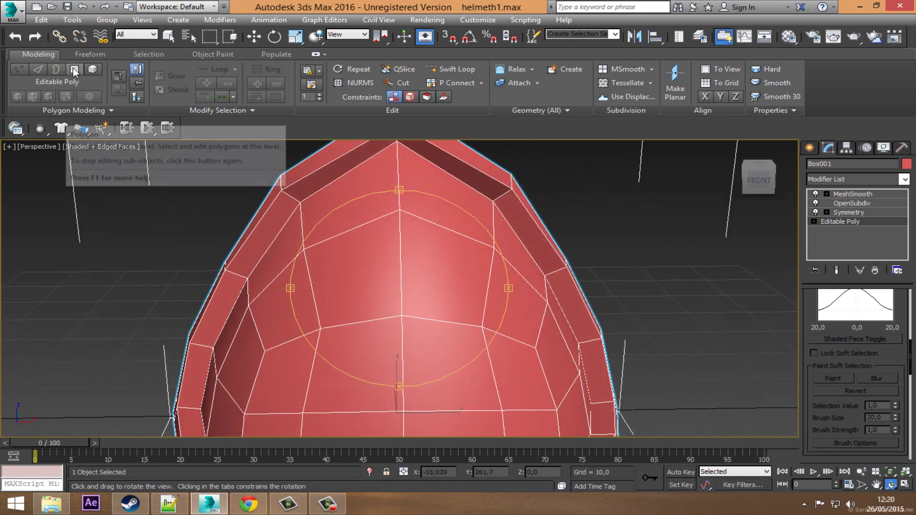
Select two upper front faces and scale them narrower on X and shorter on Z.
left_click(74, 70)
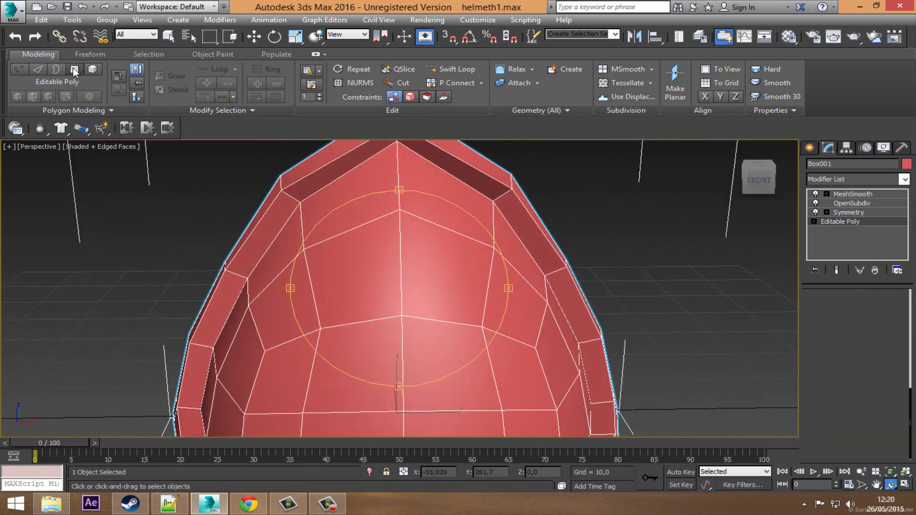
left_click(363, 290)
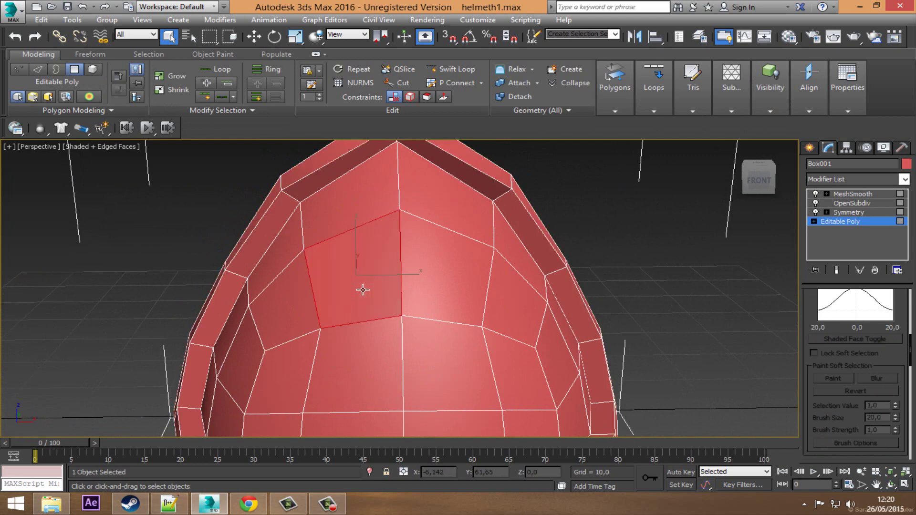
left_click(453, 283, "ctrl")
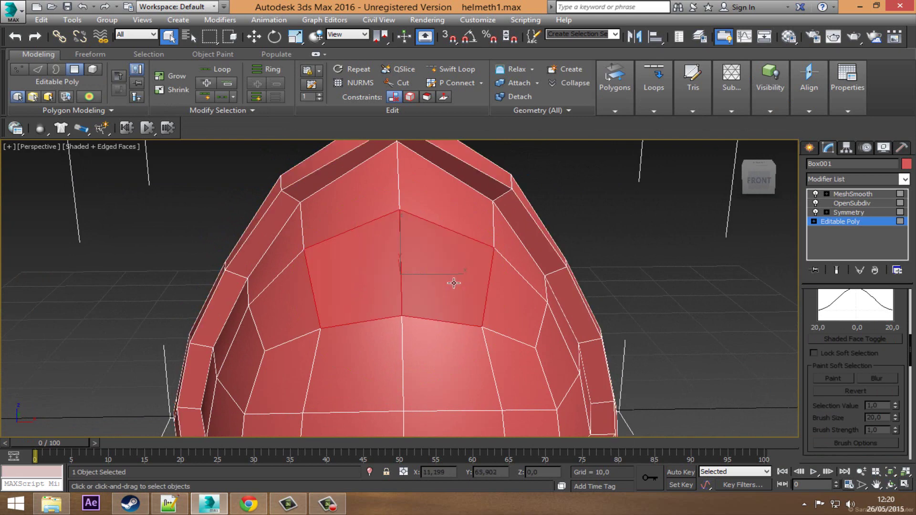
left_click(297, 37)
left_click_drag(351, 283, 382, 281)
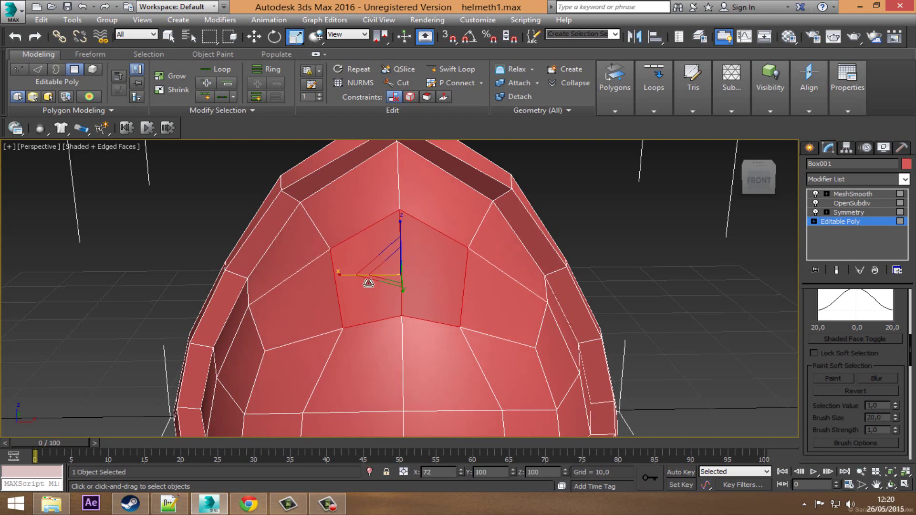
left_click_drag(407, 225, 412, 242)
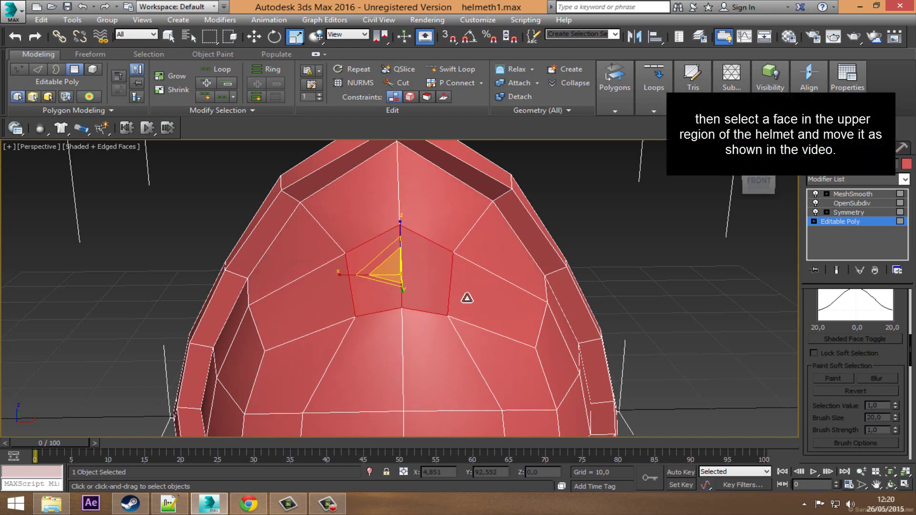
left_click(891, 486)
left_click_drag(445, 348, 463, 354)
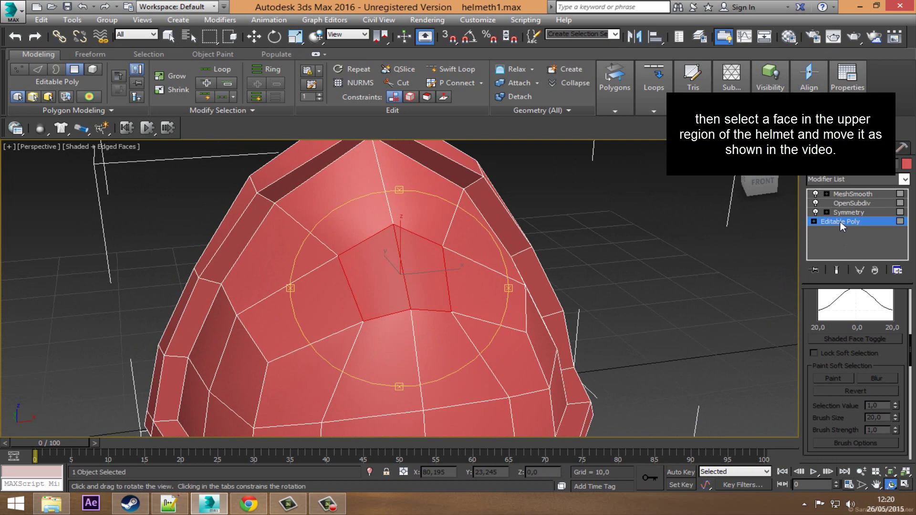
Outline the selected upper front face by -1.0.
right_click(466, 249)
left_click(406, 281)
right_click(395, 265)
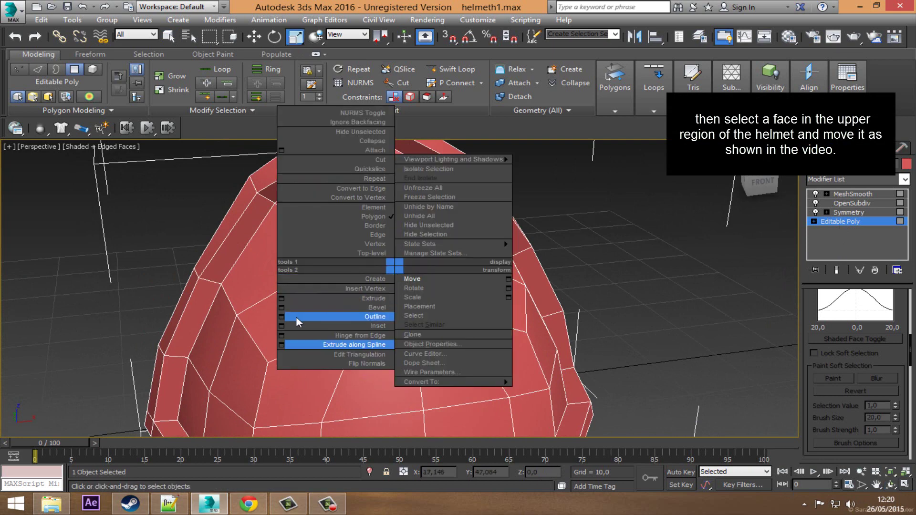
left_click(282, 317)
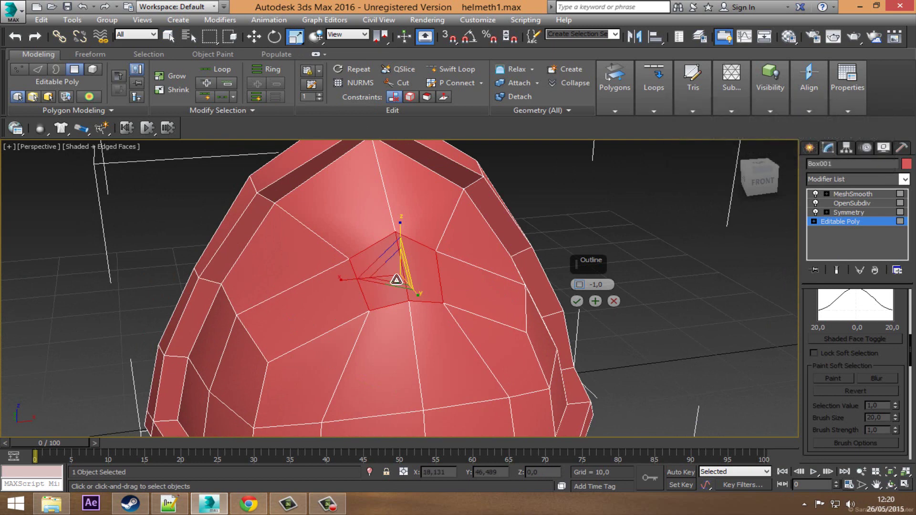
left_click_drag(402, 283, 404, 281)
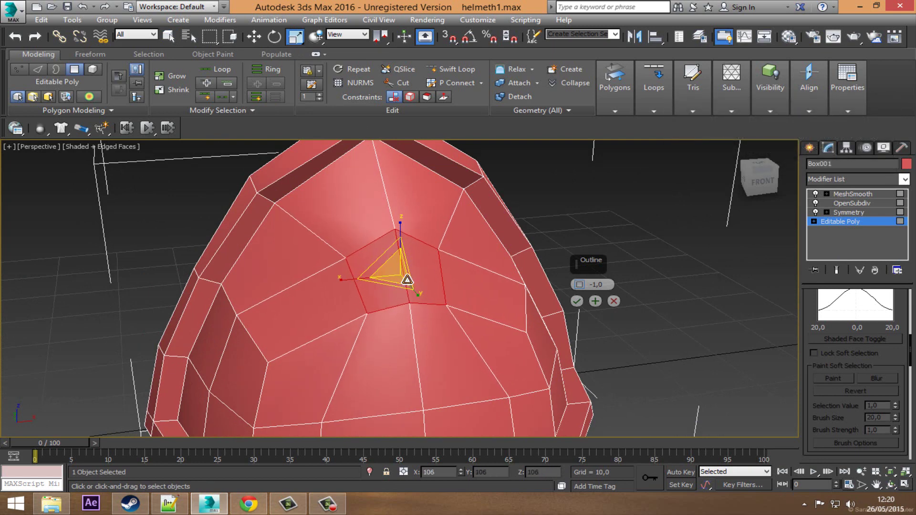
left_click(576, 302)
Inset the face by 1.0 to create a smaller inner face.
right_click(377, 263)
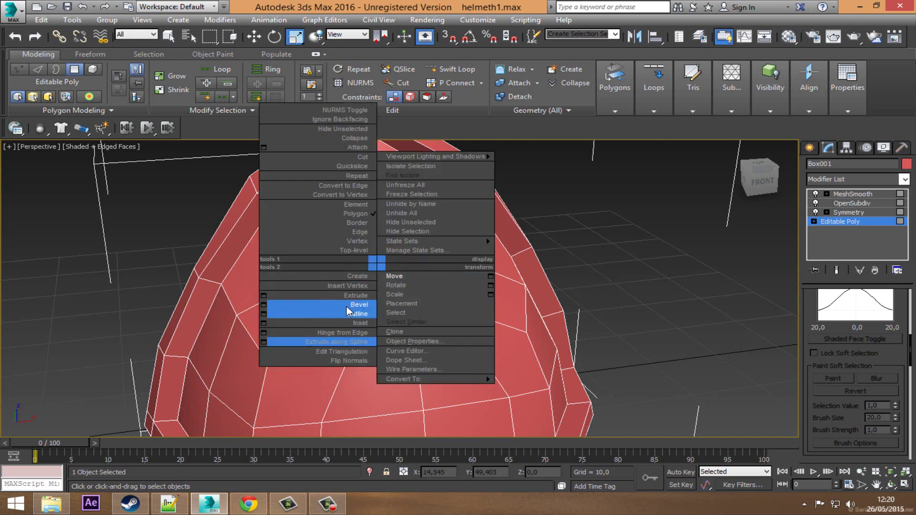
left_click(270, 323)
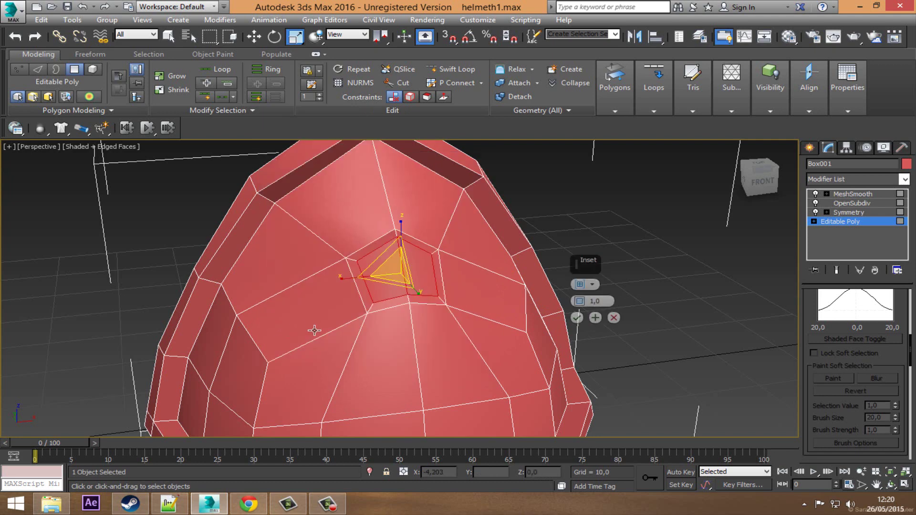
left_click_drag(413, 288, 489, 314)
left_click(576, 318)
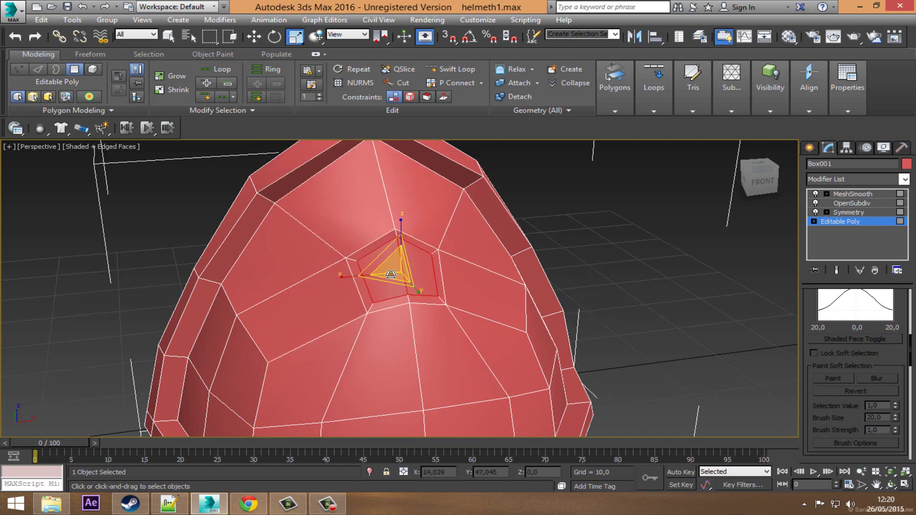
mouse_move(404, 305)
middle_mouse_down("alt")
mouse_move(321, 321)
mouse_move(372, 319)
middle_mouse_up("alt")
Extrude the inset face along its Local Normal with a raised height.
right_click(358, 290)
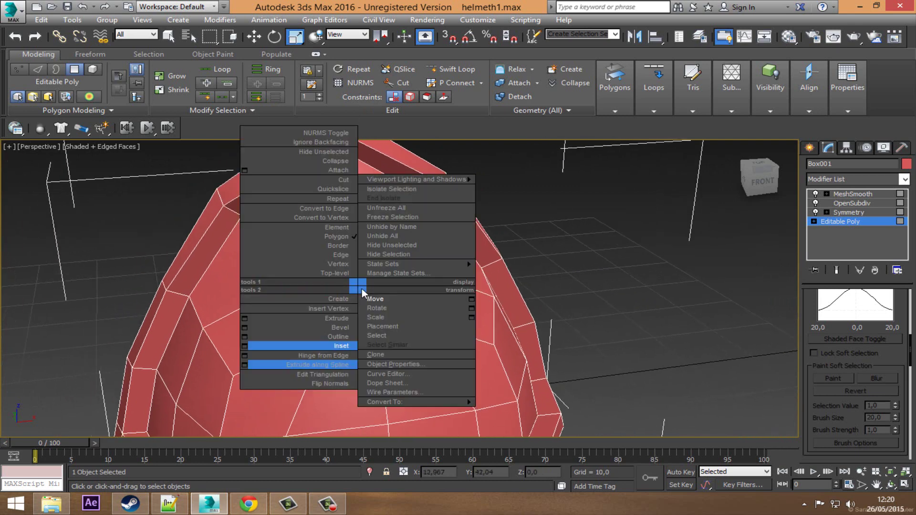
left_click(245, 319)
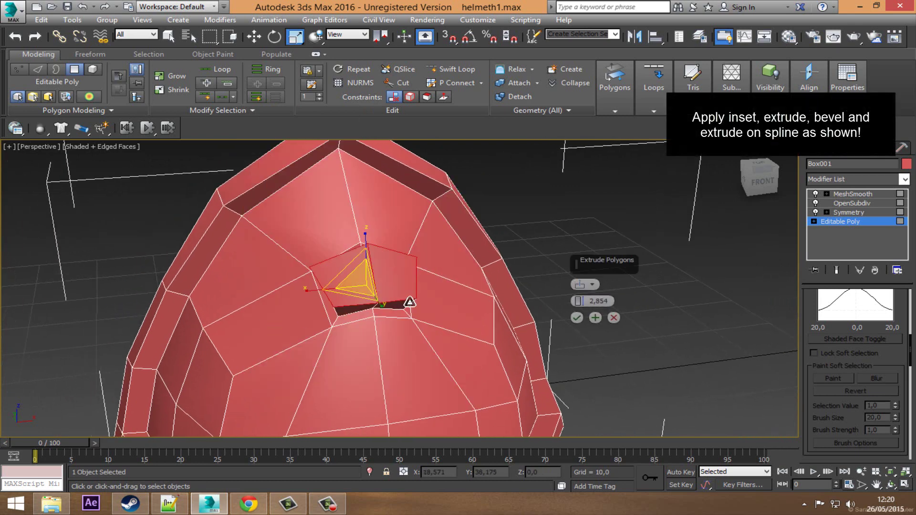
left_click(585, 284)
left_click(620, 306)
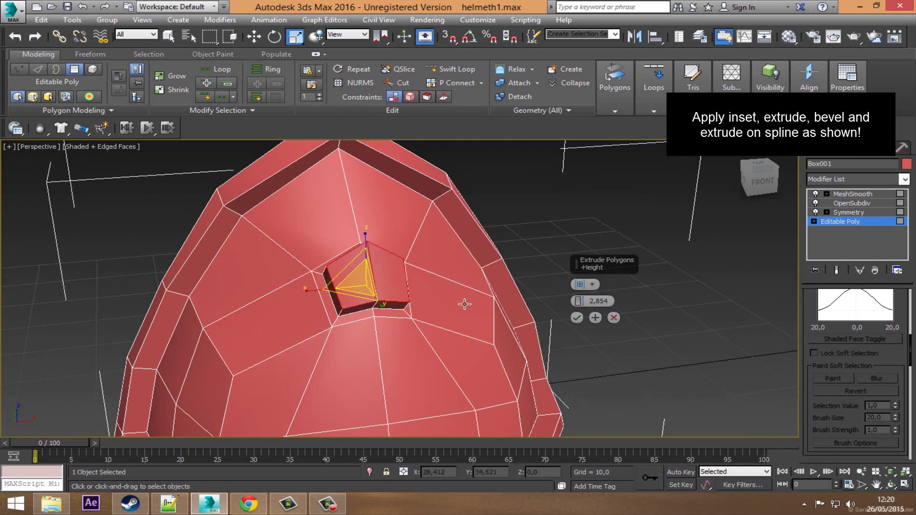
left_click_drag(582, 304, 584, 301)
left_click(577, 318)
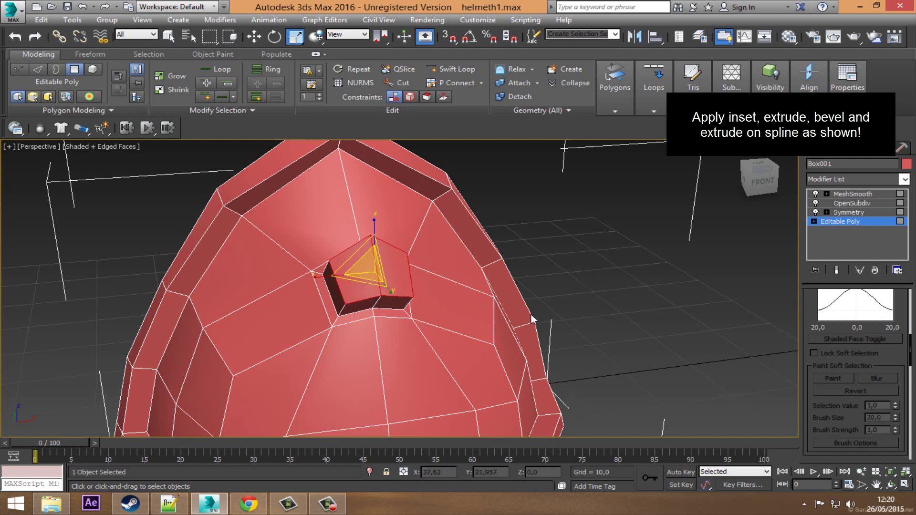
Apply a shallow bevel with an outline of -1.0 to the extruded face.
right_click(385, 276)
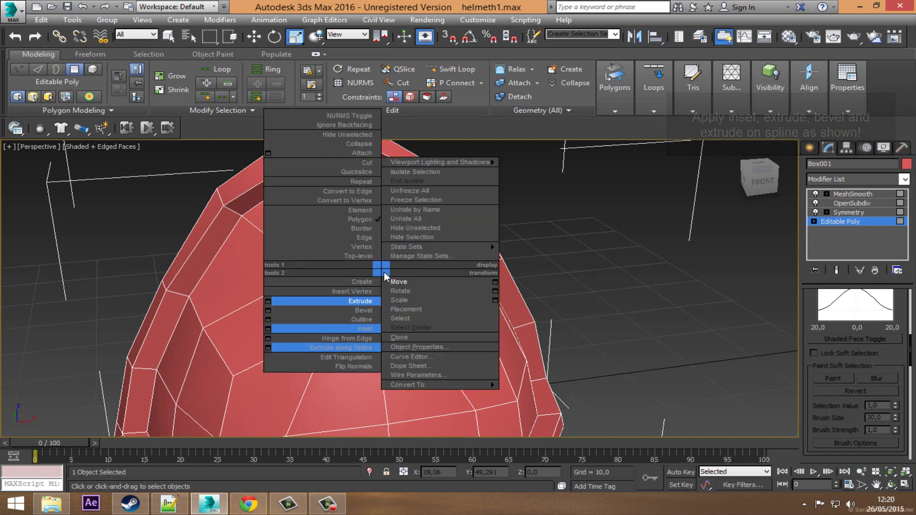
left_click(317, 311)
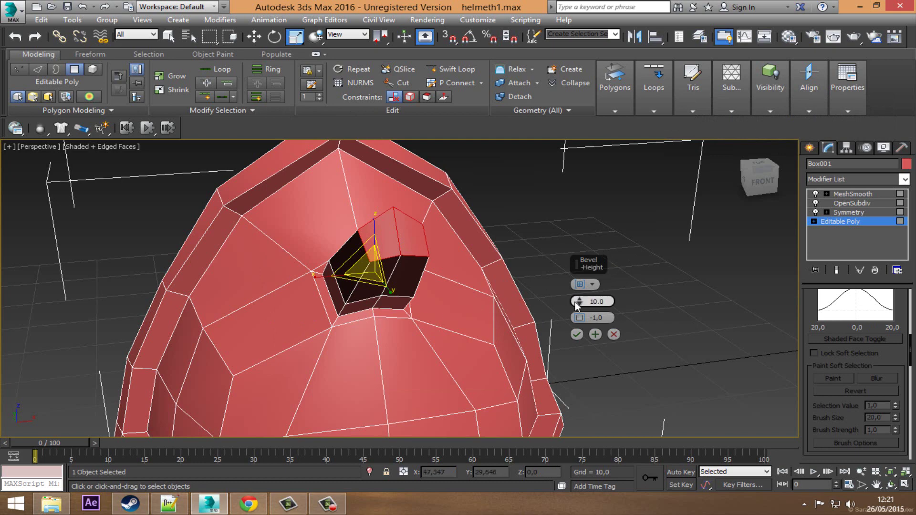
left_click_drag(578, 305, 577, 300)
left_click(592, 284)
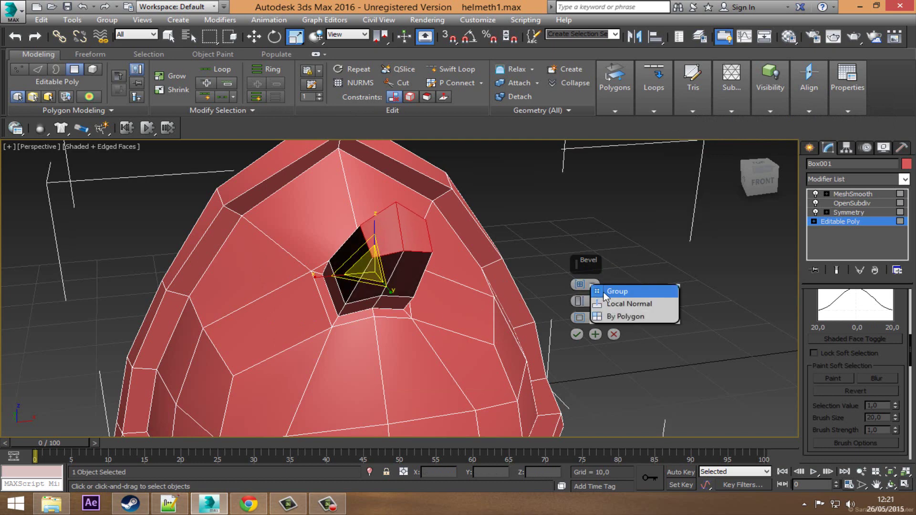
left_click_drag(579, 302, 593, 349)
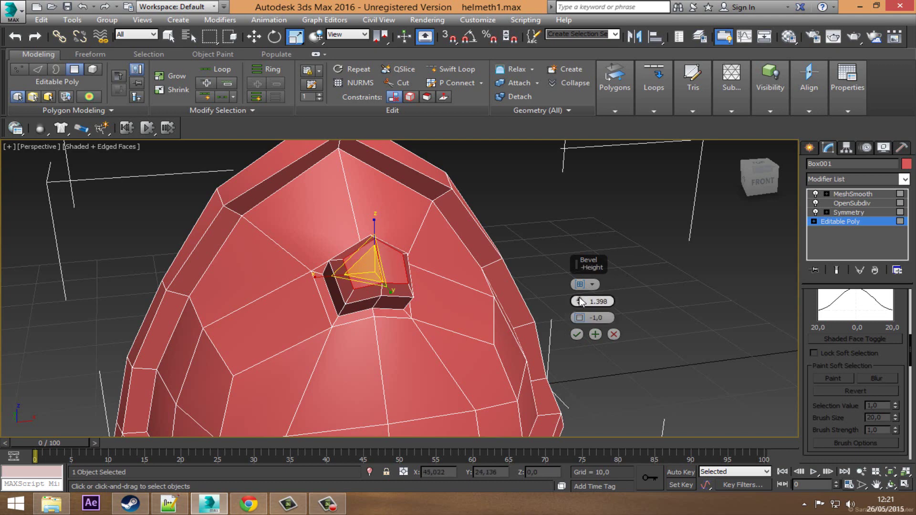
left_click_drag(579, 301, 587, 305)
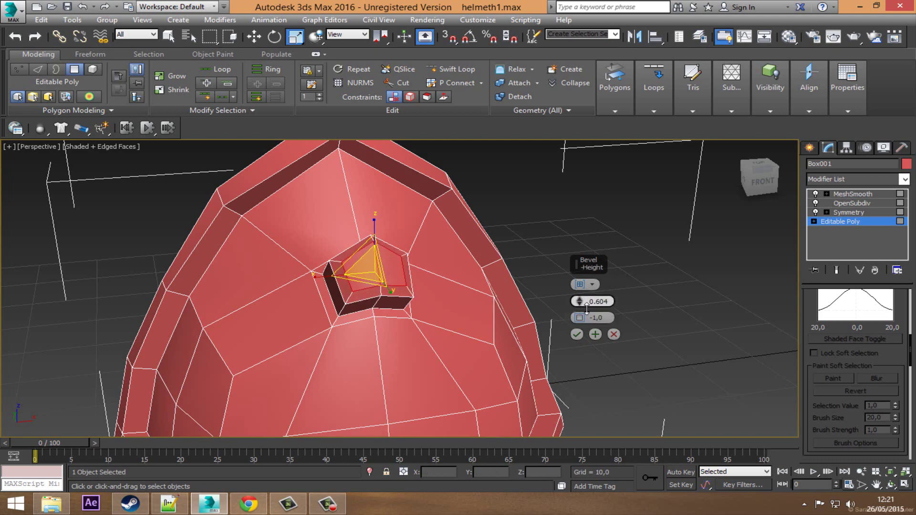
left_click_drag(587, 306, 586, 308)
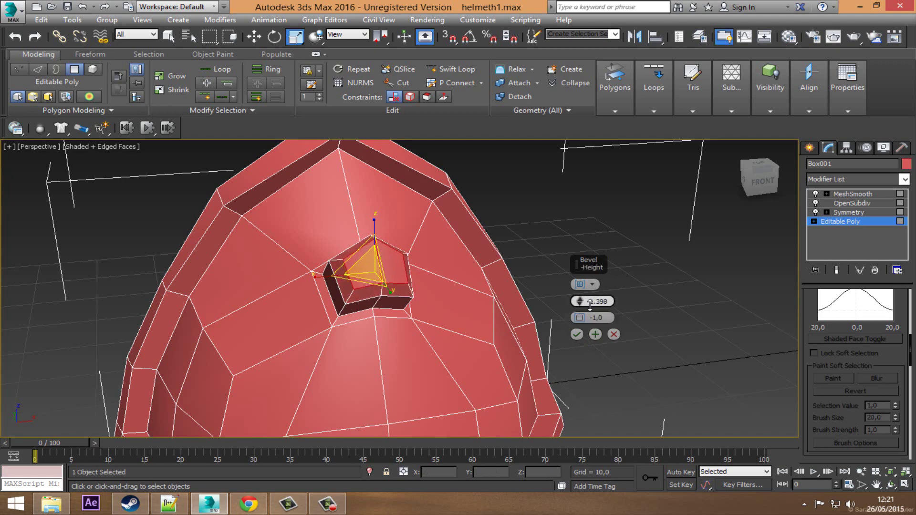
left_click(576, 335)
Extrude the face a second time by about 3.
right_click(349, 261)
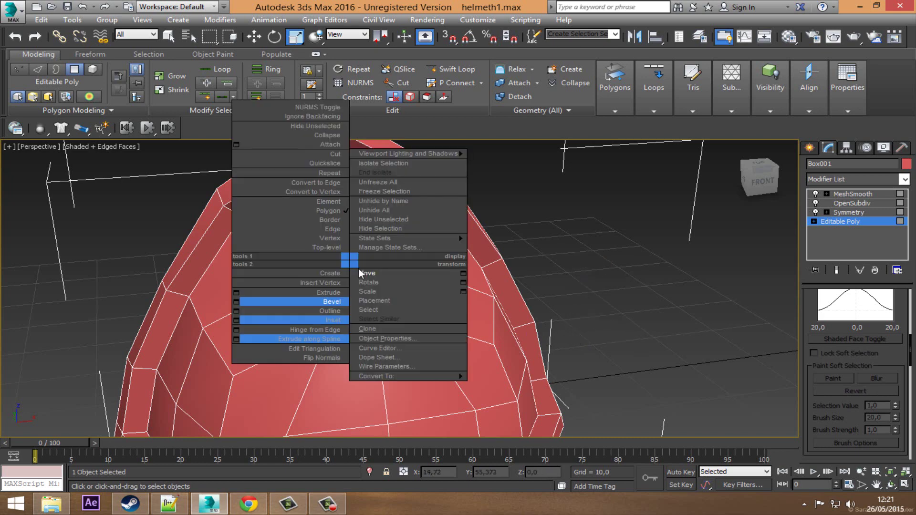
left_click(238, 293)
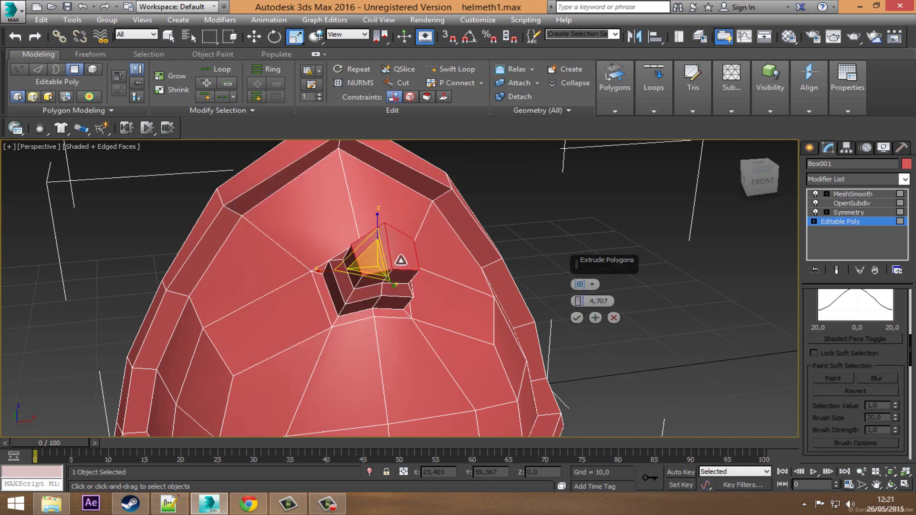
mouse_move(579, 302)
left_mouse_down()
mouse_move(587, 328)
mouse_move(593, 312)
left_mouse_up()
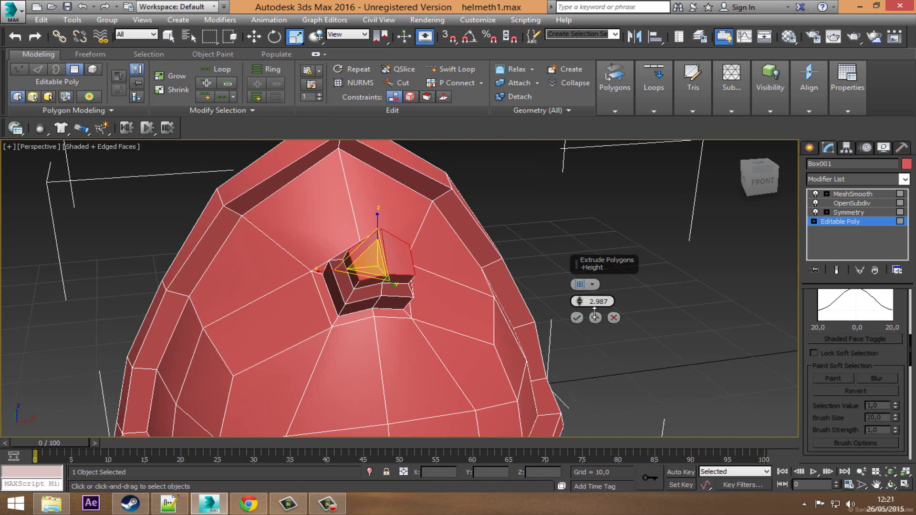
left_click(577, 320)
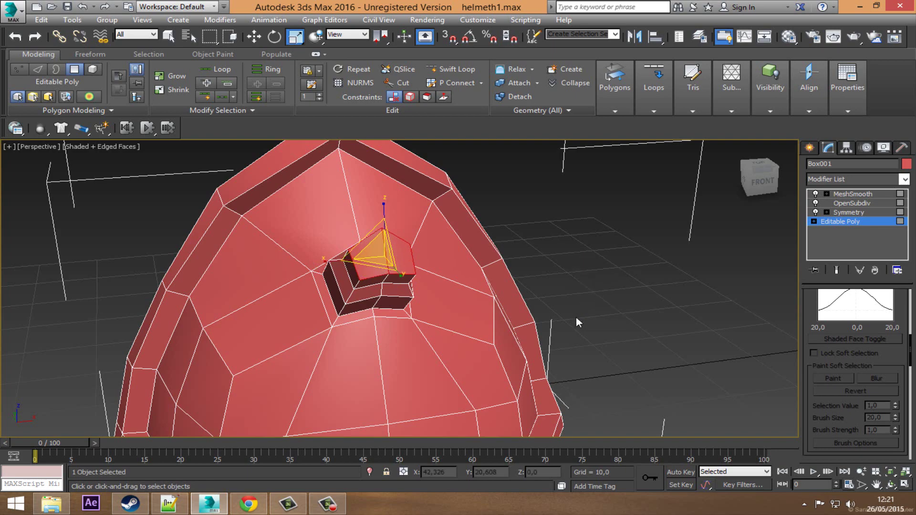
Orbit and pan the perspective view to inspect the helmet's new protrusion from the side.
middle_click_drag(392, 276, 420, 257, "alt")
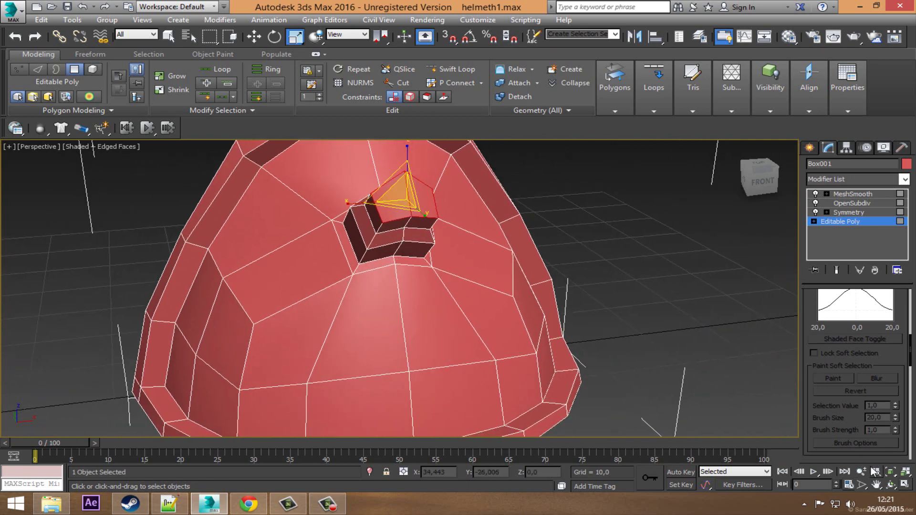
left_click(891, 486)
mouse_move(430, 329)
left_mouse_down()
mouse_move(422, 302)
mouse_move(348, 320)
mouse_move(424, 297)
left_mouse_up()
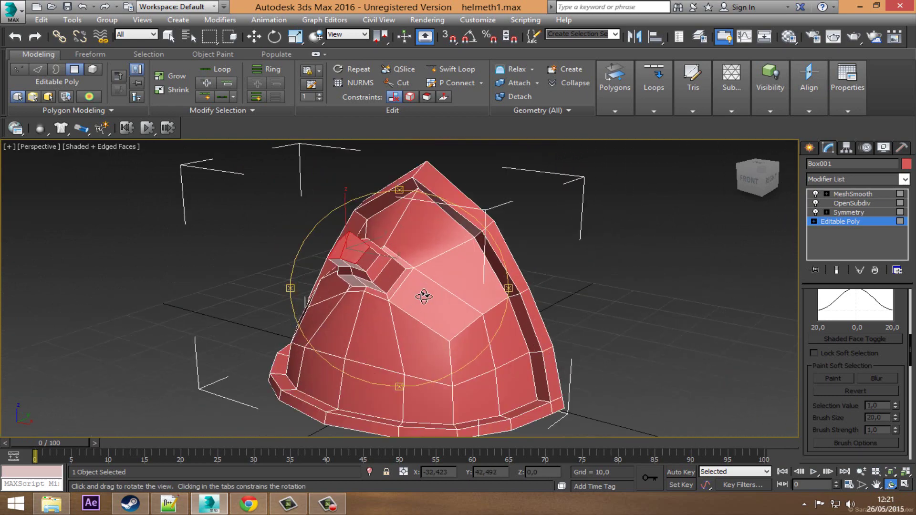
middle_click_drag(422, 287, 408, 289)
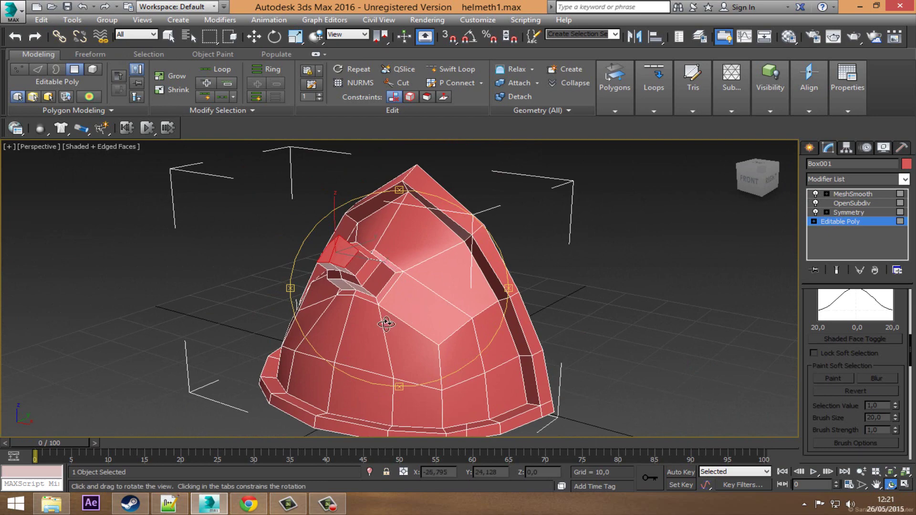
left_click_drag(387, 324, 380, 327)
mouse_move(380, 327)
middle_mouse_down()
mouse_move(416, 312)
mouse_move(402, 312)
middle_mouse_up()
left_click_drag(394, 286, 381, 292)
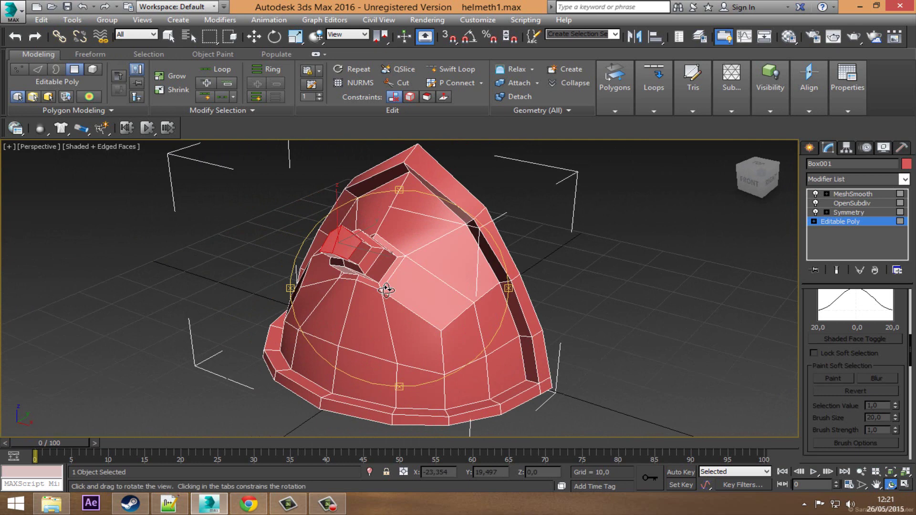
Return to quad view, maximize the framed Top view, and bring up the spline Shapes panel.
left_click(900, 487)
middle_click_drag(244, 241, 231, 162)
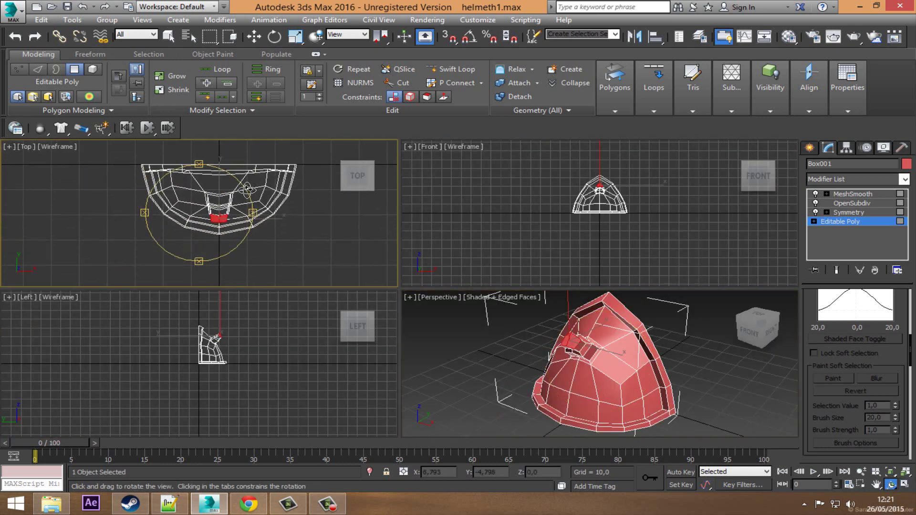
left_click(908, 485)
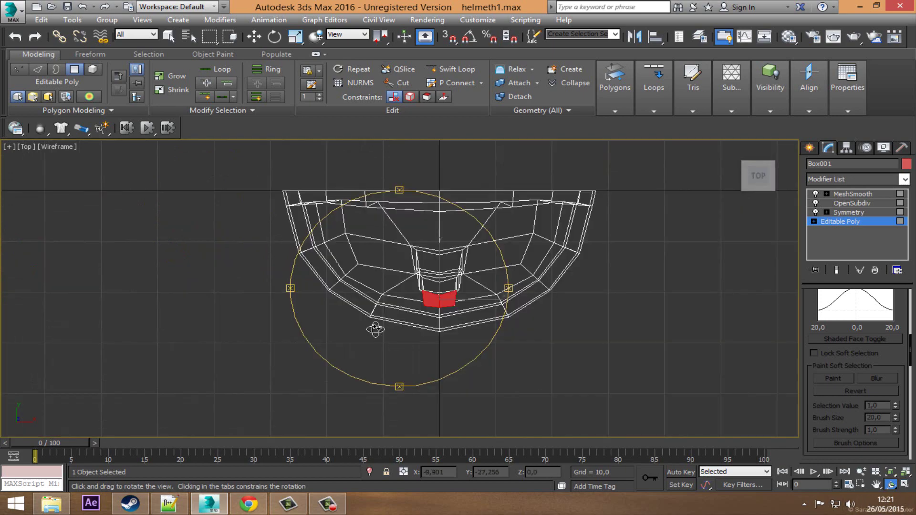
middle_click_drag(495, 333, 346, 277)
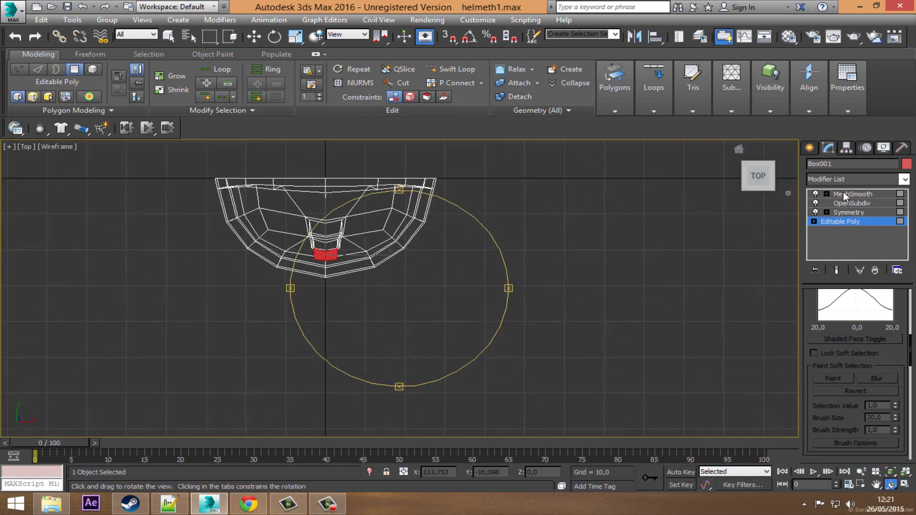
left_click(810, 148)
left_click(829, 165)
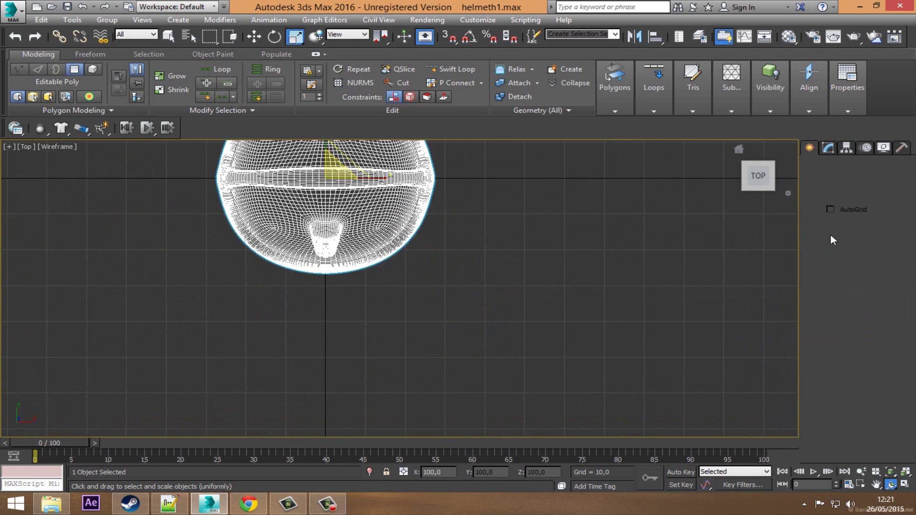
Draw a four-point Line curving from the side spike down and outward, then show quad view.
left_click(827, 230)
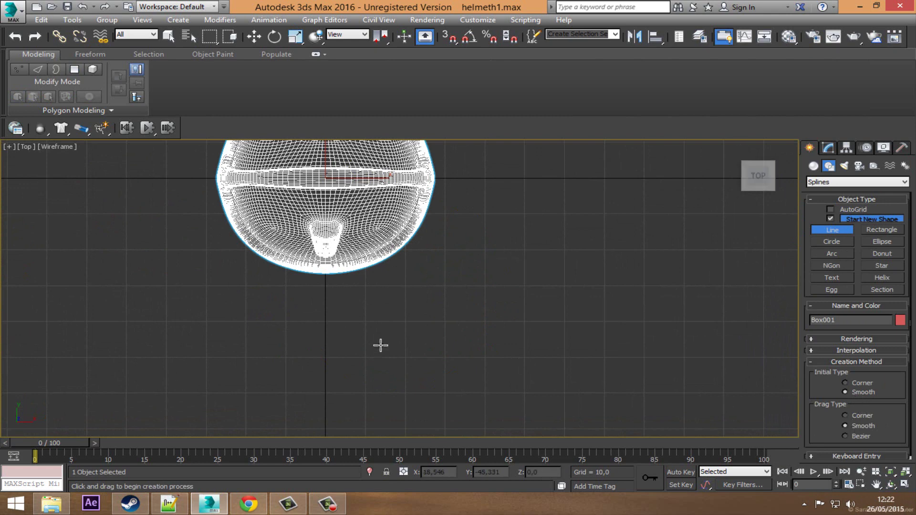
left_click(325, 245)
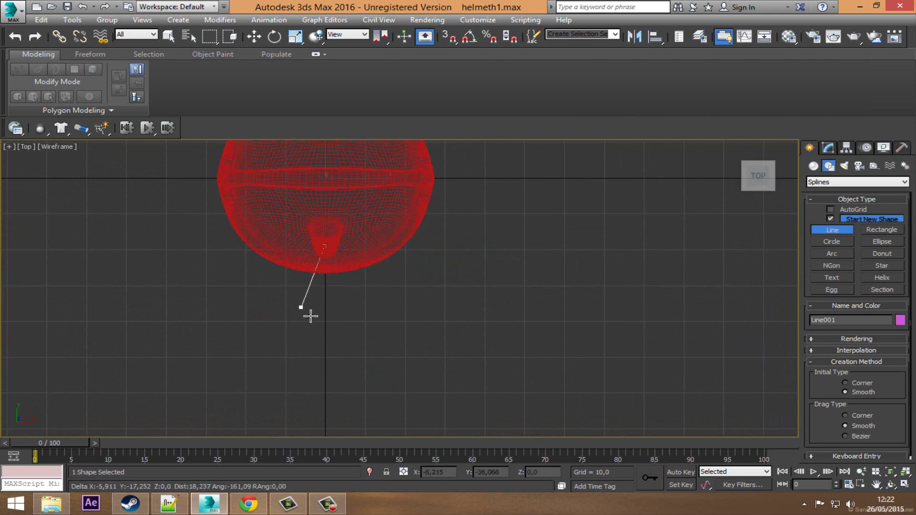
left_click(298, 301)
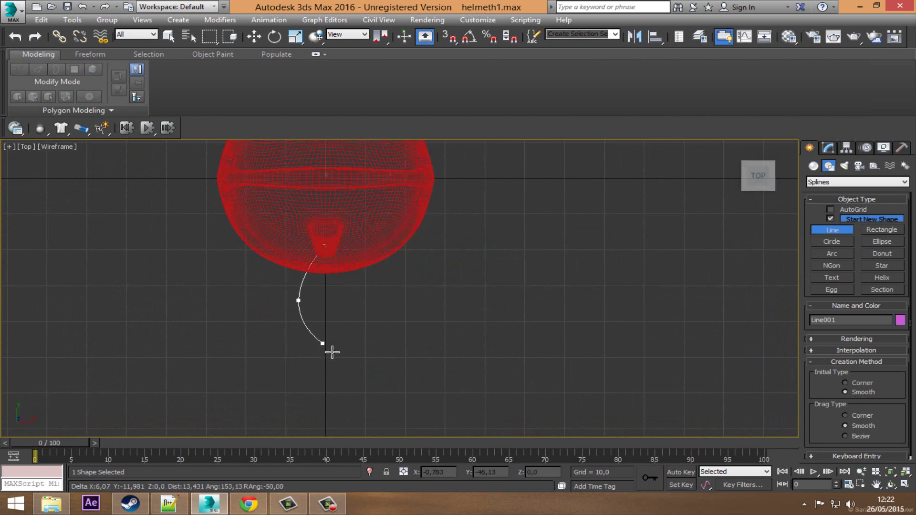
left_click(322, 344)
left_click(397, 364)
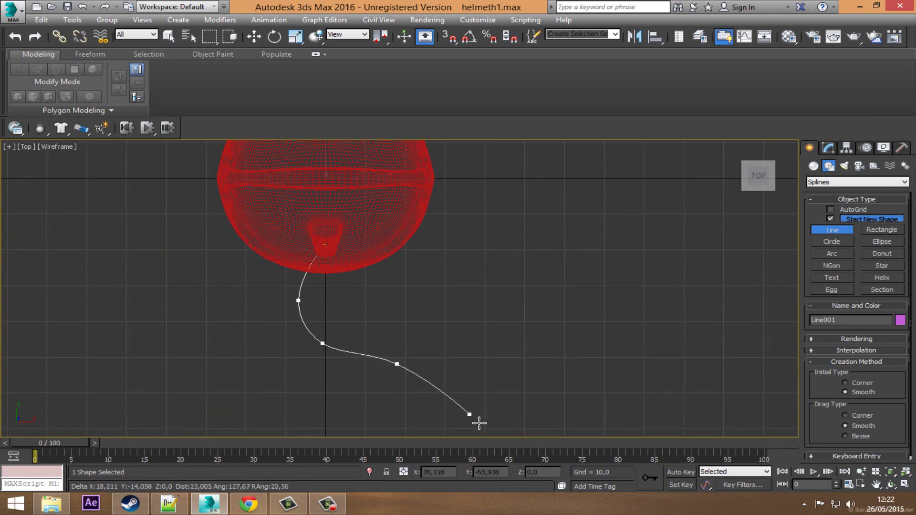
right_click(577, 341)
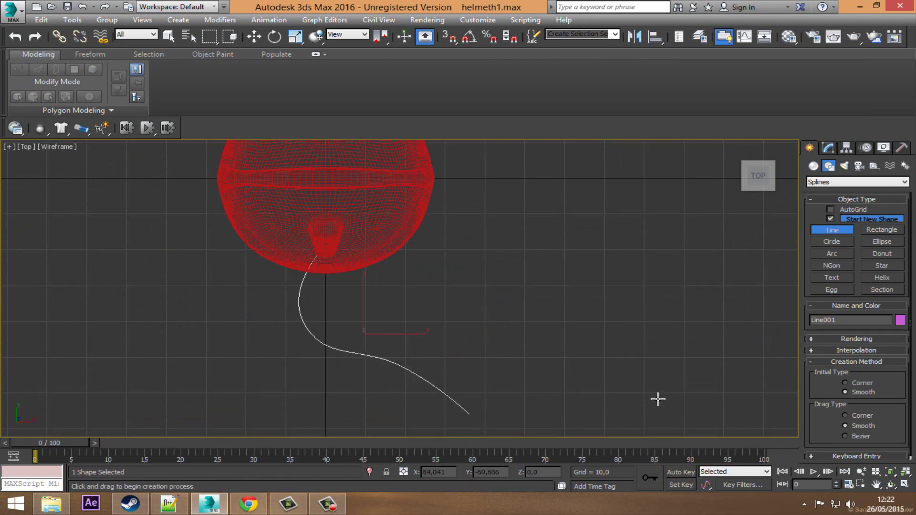
middle_click_drag(382, 295, 392, 289)
left_click(905, 484)
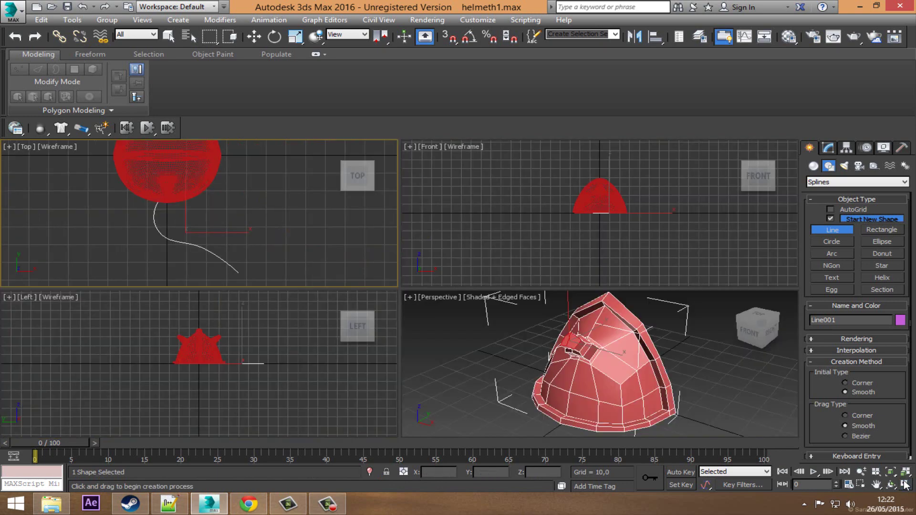
Move Line001 upward in the Front view to the height of the helmet's side spike.
right_click(614, 205)
key("r")
right_click(617, 185)
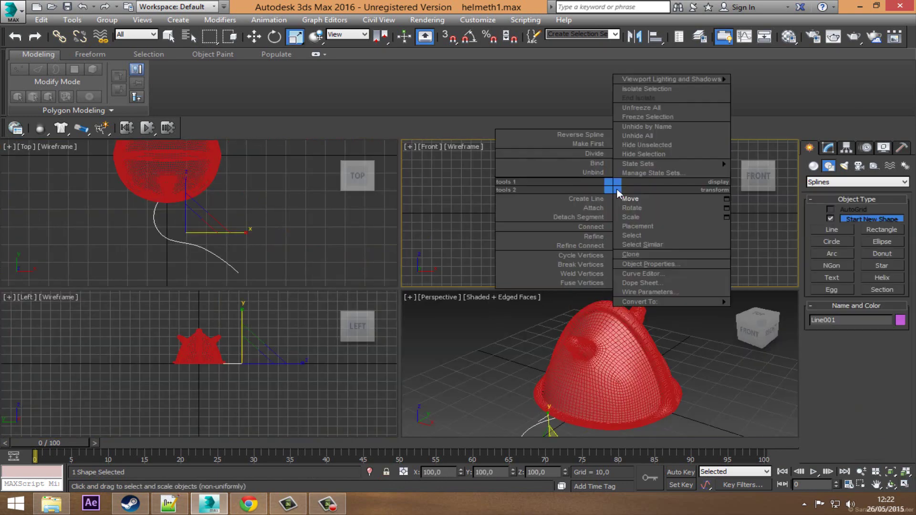
left_click(635, 198)
scroll(608, 225, "up", 2)
scroll(592, 240, "up", 2)
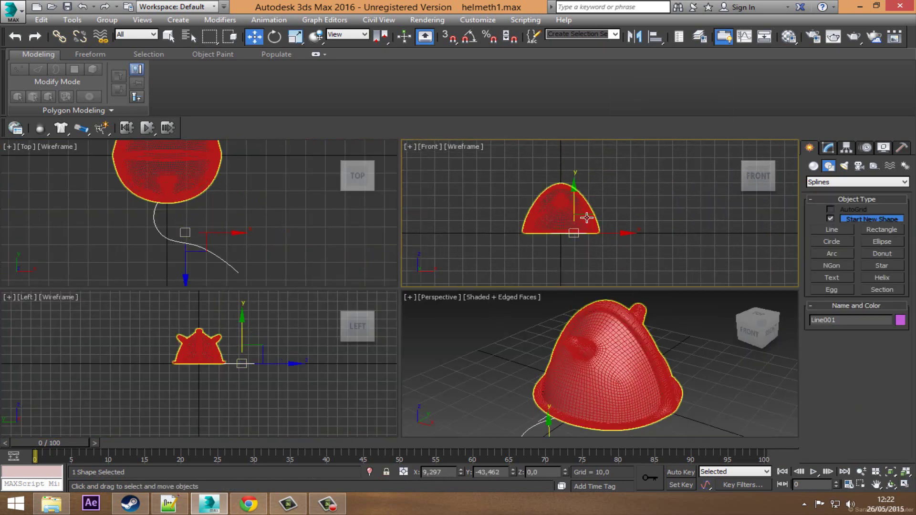
left_click_drag(584, 215, 592, 178)
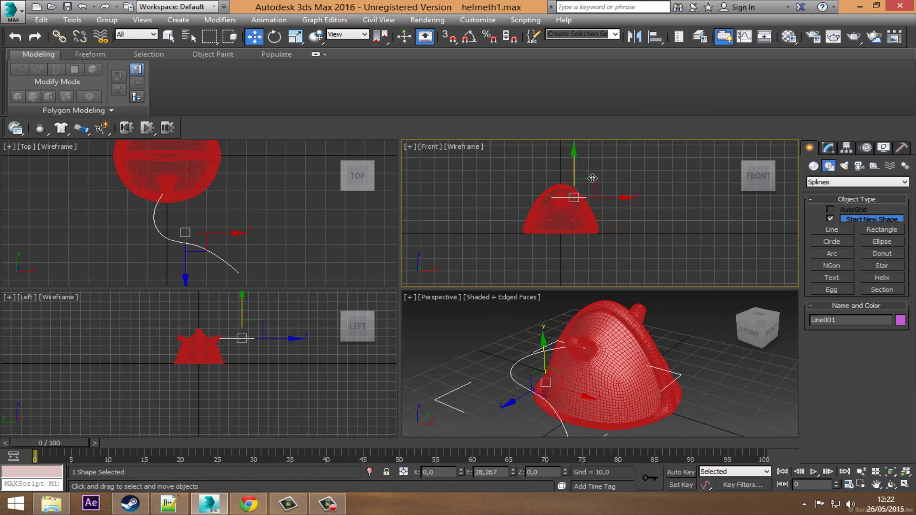
Reframe the Top and Front views around the helmet and line, then open Line001's Modify settings.
left_click(189, 155)
middle_click_drag(176, 217, 182, 230)
scroll(181, 230, "up", 3)
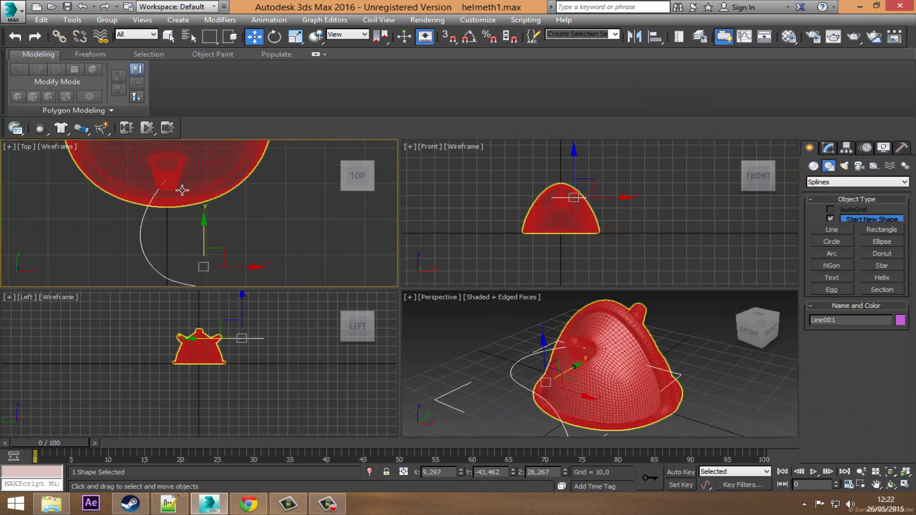
scroll(182, 190, "down", 2)
mouse_move(302, 249)
middle_mouse_down()
mouse_move(292, 209)
mouse_move(324, 202)
middle_mouse_up()
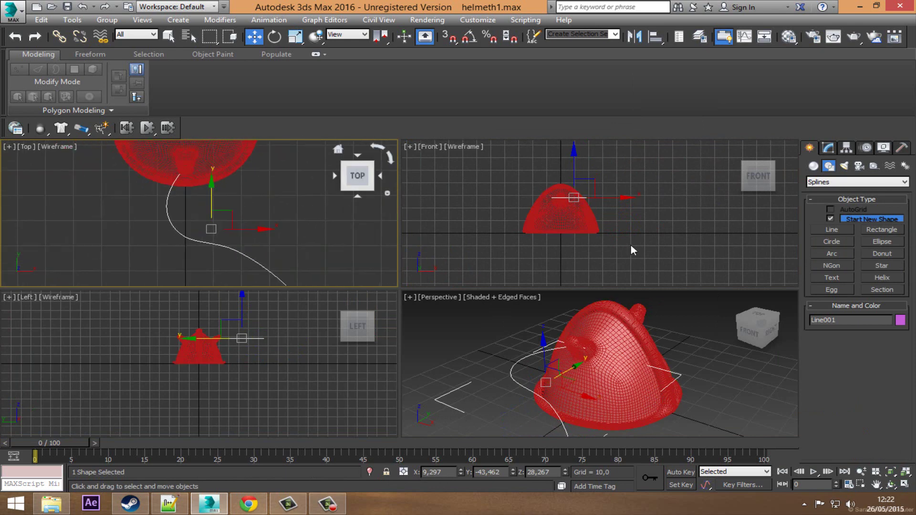
middle_click_drag(602, 221, 598, 229)
middle_click_drag(258, 226, 261, 236)
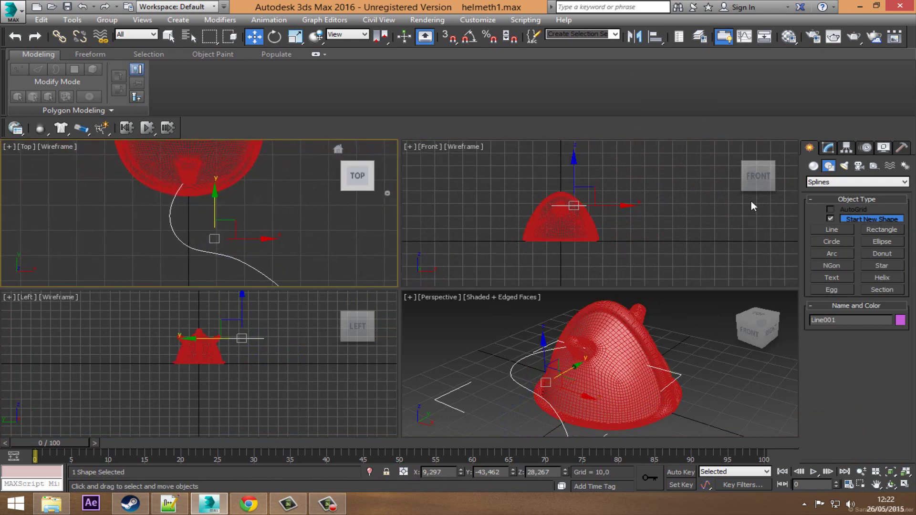
left_click(828, 148)
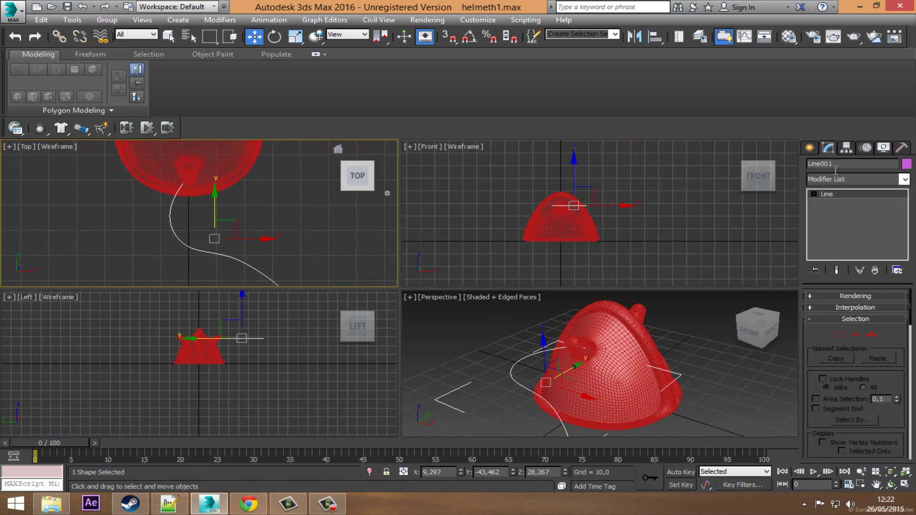
In Vertex mode, raise the spike-end and end points of the line to arch it.
left_click(813, 193)
left_click(835, 202)
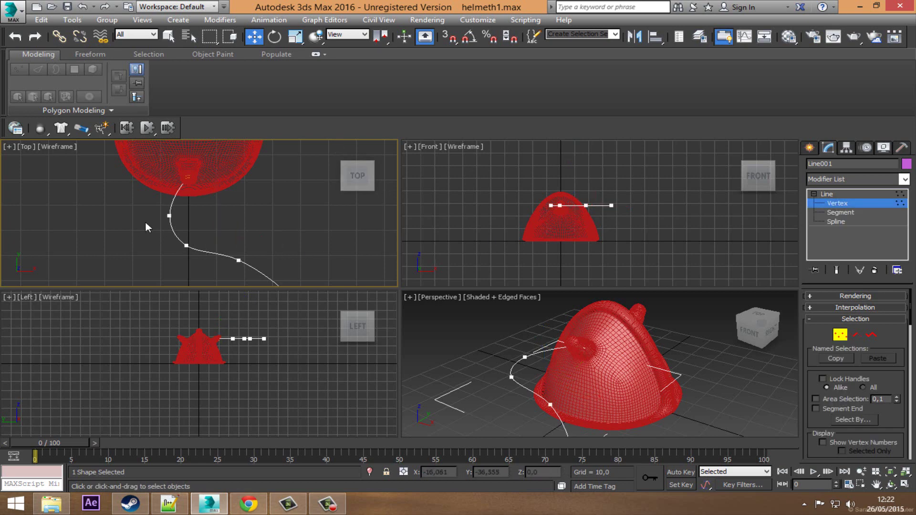
left_click_drag(182, 222, 172, 220)
scroll(561, 219, "up", 6)
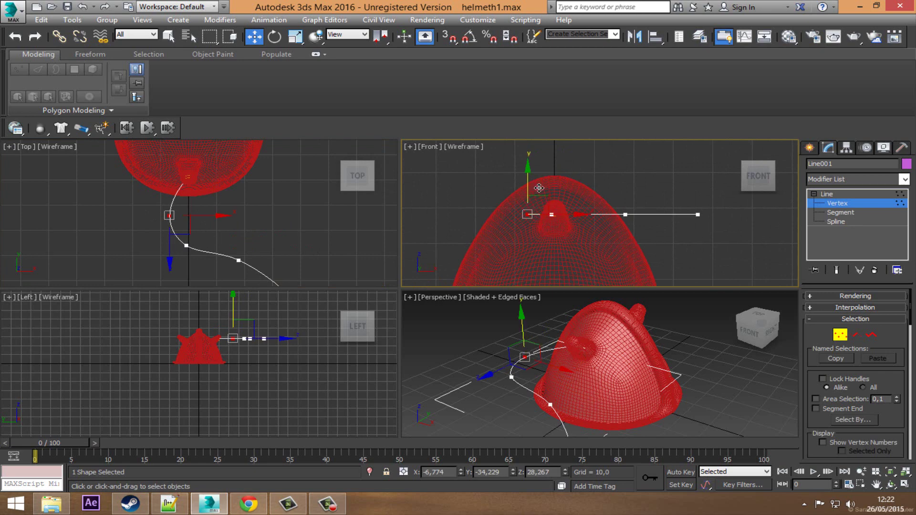
left_click_drag(532, 185, 533, 168)
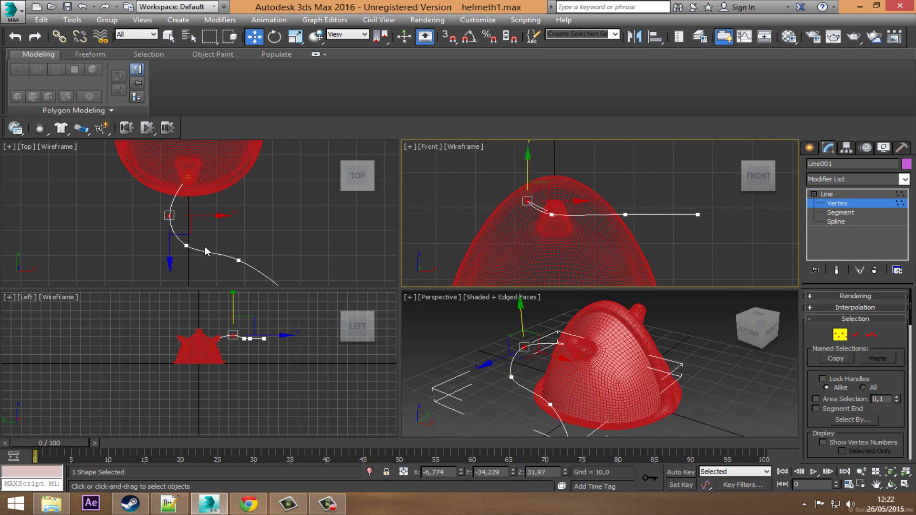
left_click_drag(208, 256, 155, 233)
mouse_move(553, 191)
left_mouse_down()
mouse_move(567, 159)
mouse_move(645, 196)
mouse_move(638, 147)
left_mouse_up()
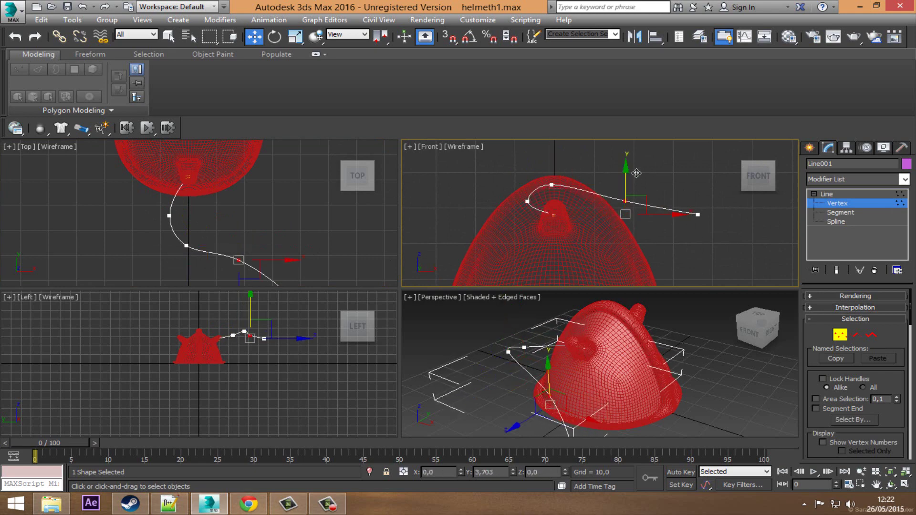
left_click(697, 214)
middle_click_drag(710, 191, 668, 201)
left_click_drag(668, 202, 668, 149)
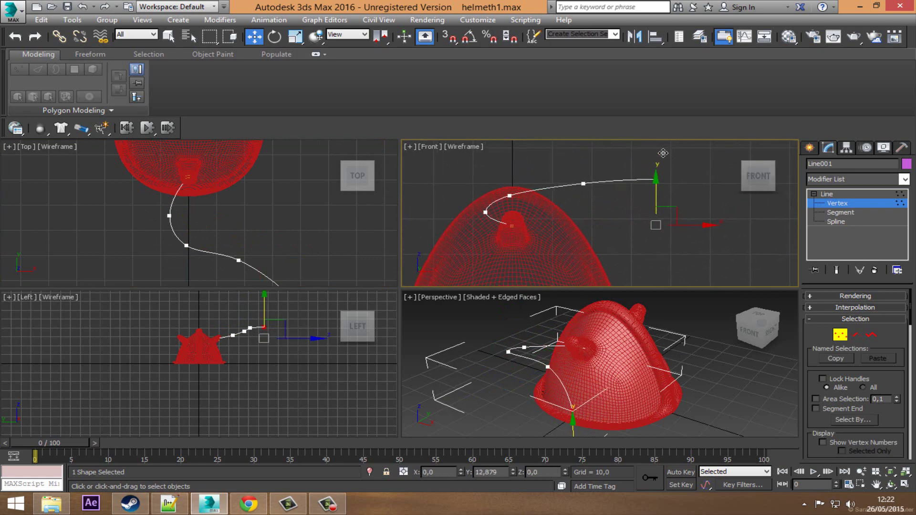
Orbit the perspective view and move a middle vertex to reshape the horn curve.
middle_click_drag(638, 331, 821, 425, "alt")
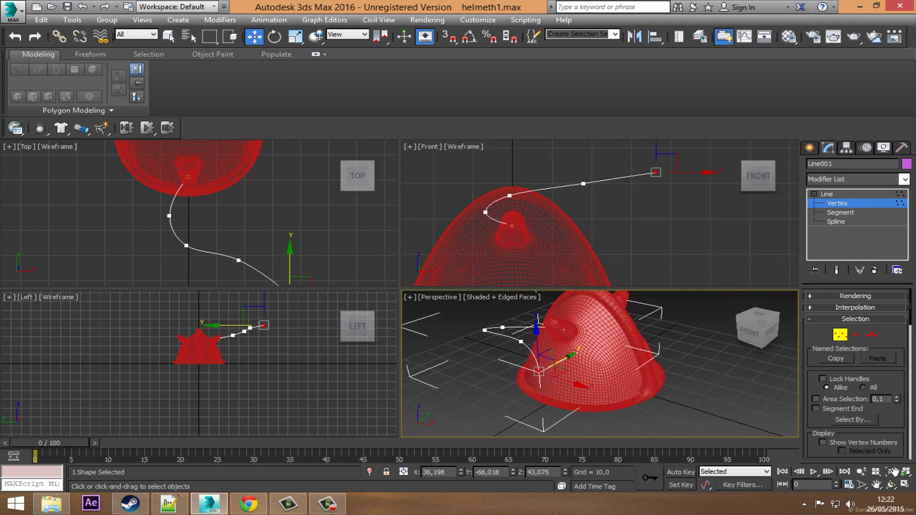
left_click(891, 487)
mouse_move(616, 377)
left_mouse_down()
mouse_move(542, 379)
mouse_move(583, 378)
mouse_move(545, 355)
left_mouse_up()
right_click(545, 355)
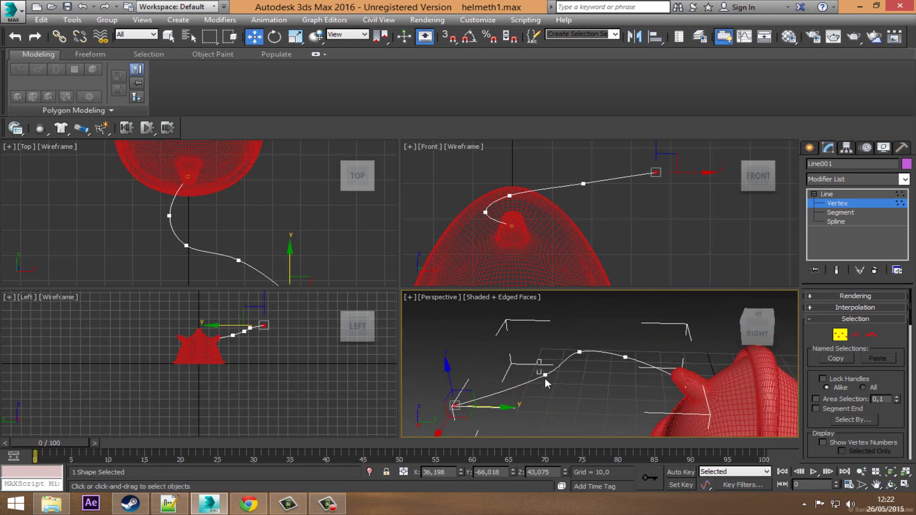
left_click(545, 376)
left_click_drag(572, 395, 563, 385)
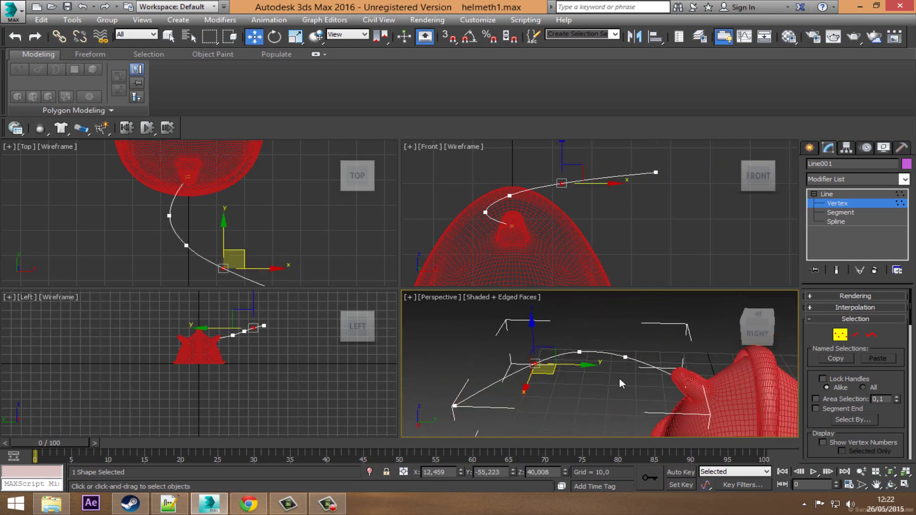
middle_click_drag(563, 384, 544, 365)
Maximize the perspective view and raise the line's far end vertex upward.
left_click(905, 484)
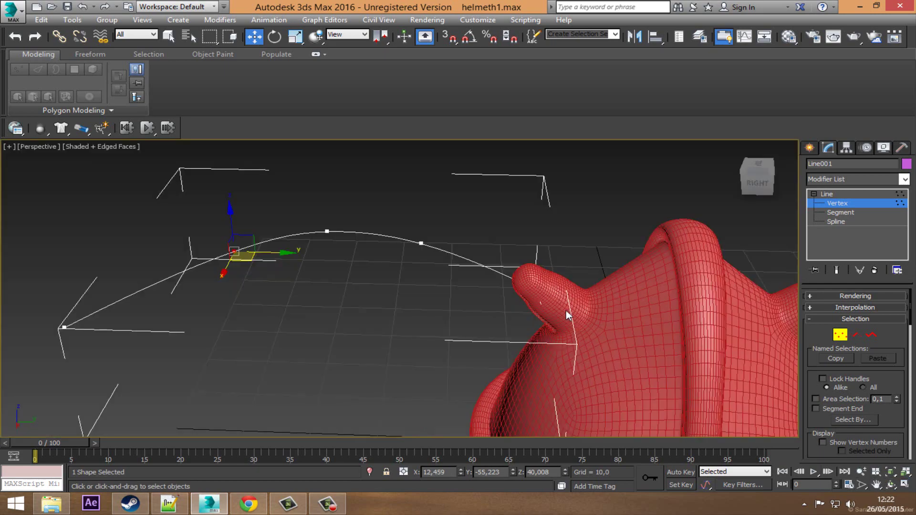
left_click(890, 485)
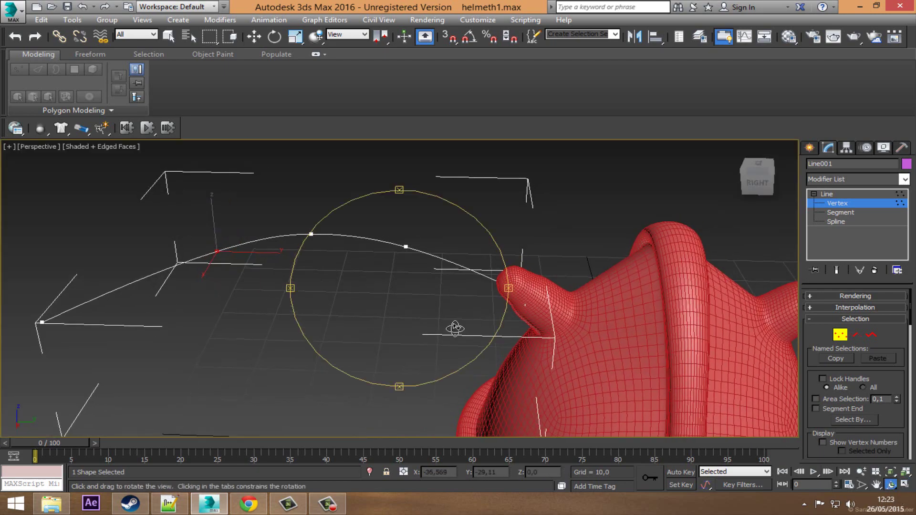
mouse_move(453, 327)
left_mouse_down()
mouse_move(468, 307)
mouse_move(487, 304)
mouse_move(464, 321)
left_mouse_up()
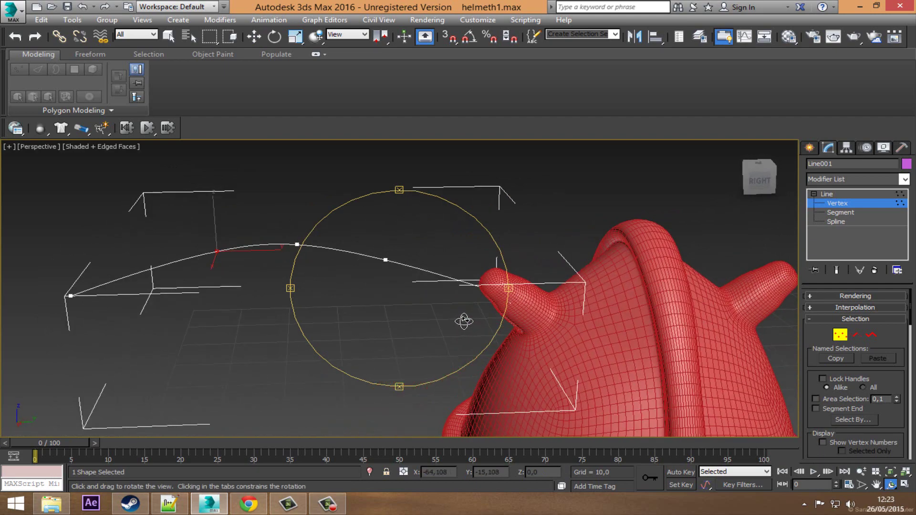
key("w")
left_click(69, 296)
mouse_move(87, 275)
left_mouse_down()
mouse_move(78, 170)
mouse_move(74, 191)
left_mouse_up()
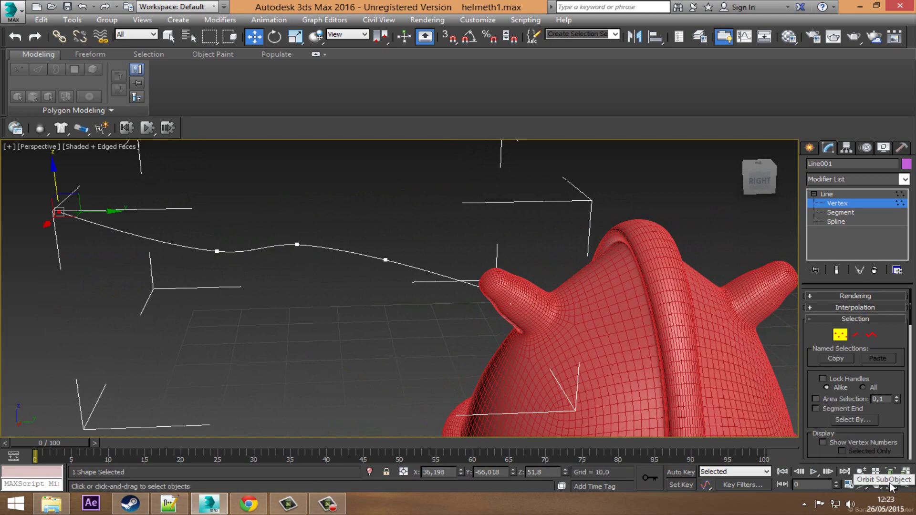
mouse_move(456, 347)
left_mouse_down()
mouse_move(491, 358)
mouse_move(477, 351)
left_mouse_up()
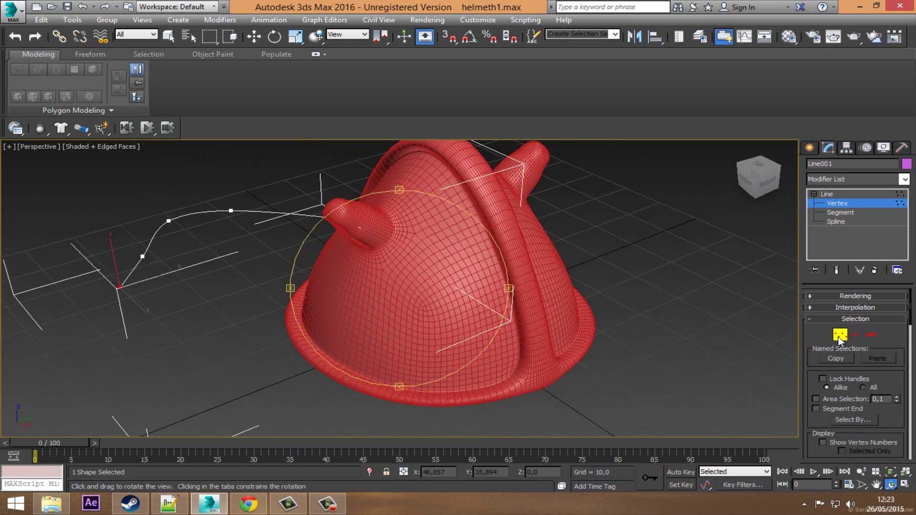
Leave vertex editing and lift the whole Line001 slightly, to Z 30,844.
left_click(840, 335)
key("w")
mouse_move(228, 270)
left_mouse_down()
mouse_move(228, 260)
mouse_move(255, 281)
left_mouse_up()
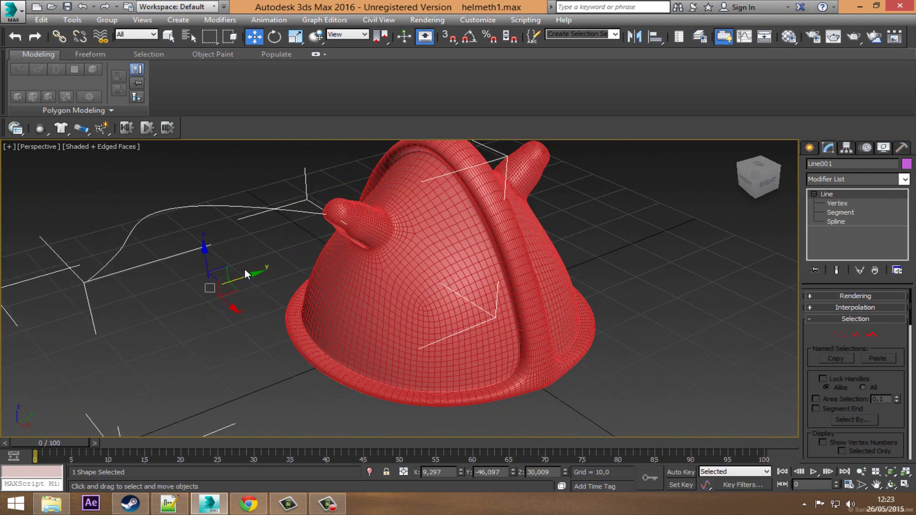
left_click_drag(214, 257, 214, 253)
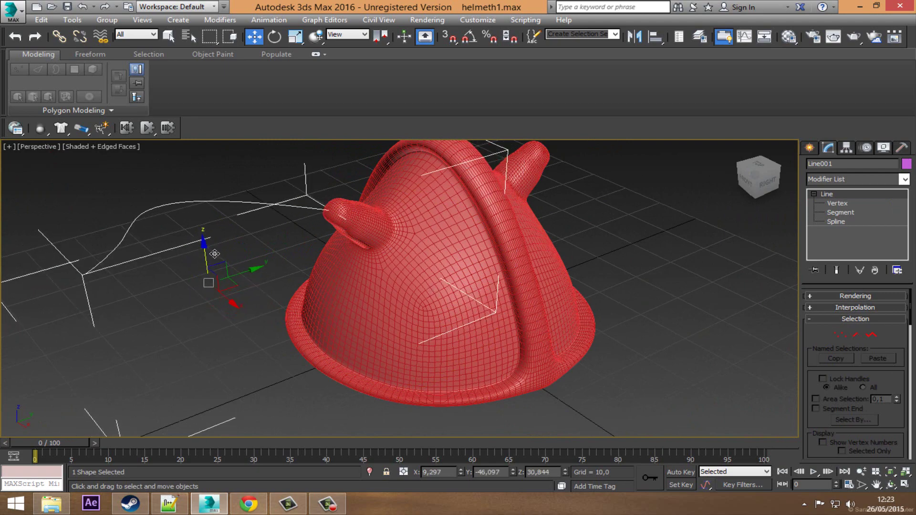
scroll(458, 323, "up", 3)
Select the horn-stub polygon on the helmet's base Editable Poly and start Extrude along Spline.
scroll(458, 323, "down", 2)
left_click(486, 341)
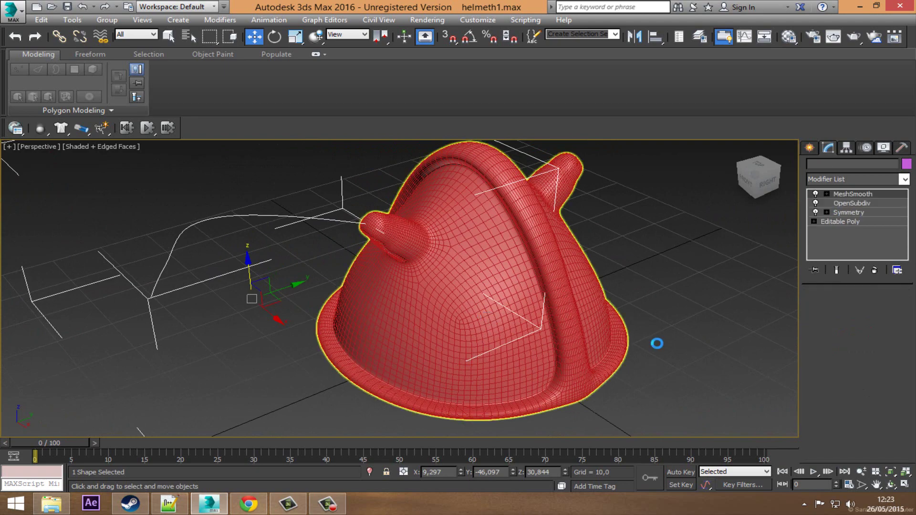
left_click(841, 218)
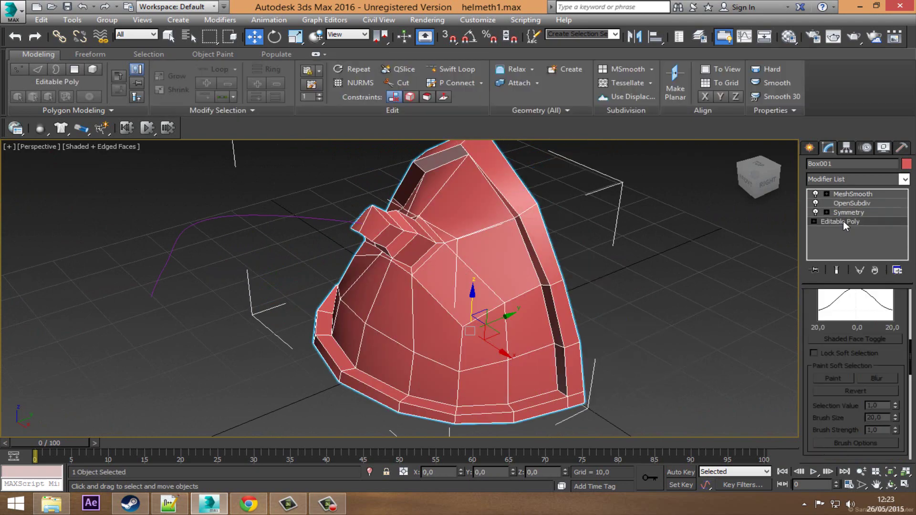
left_click(74, 69)
left_click(376, 224)
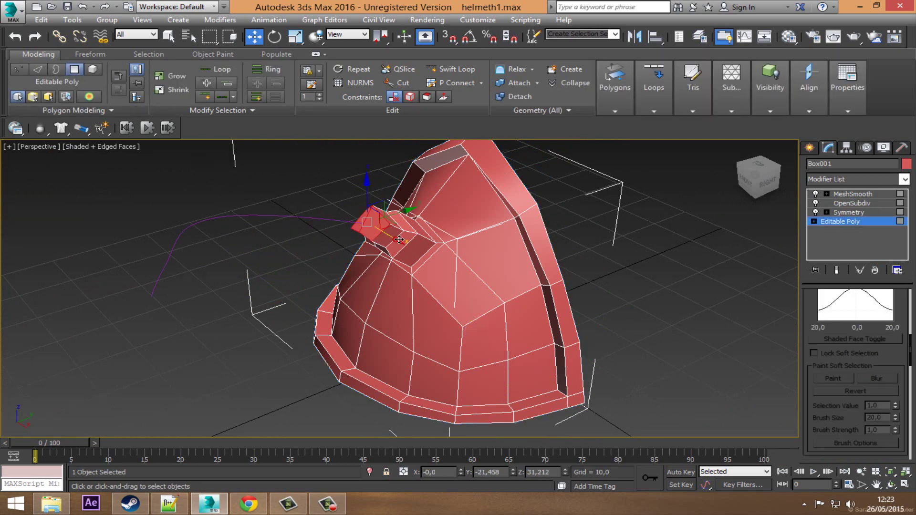
right_click(361, 218)
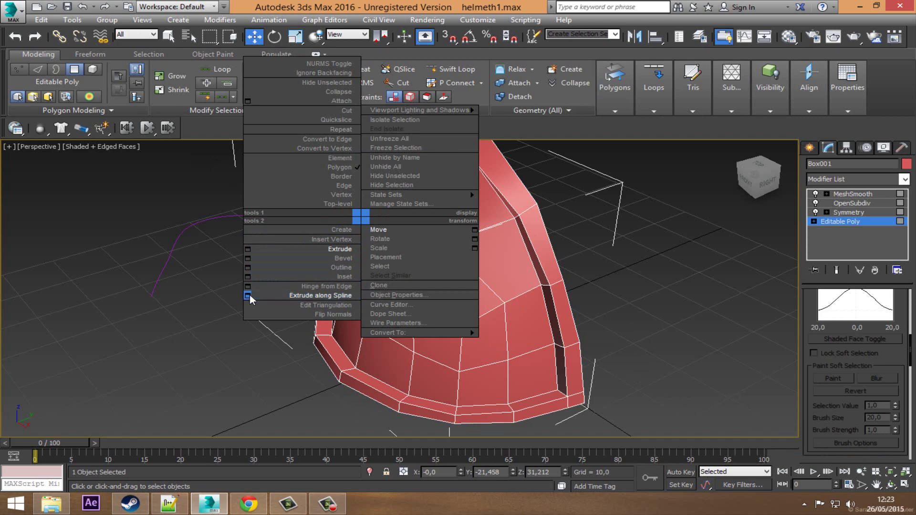
left_click(278, 297)
Extrude the stub along Line001 with 6 segments and taper -0.5, and confirm.
left_click(585, 334)
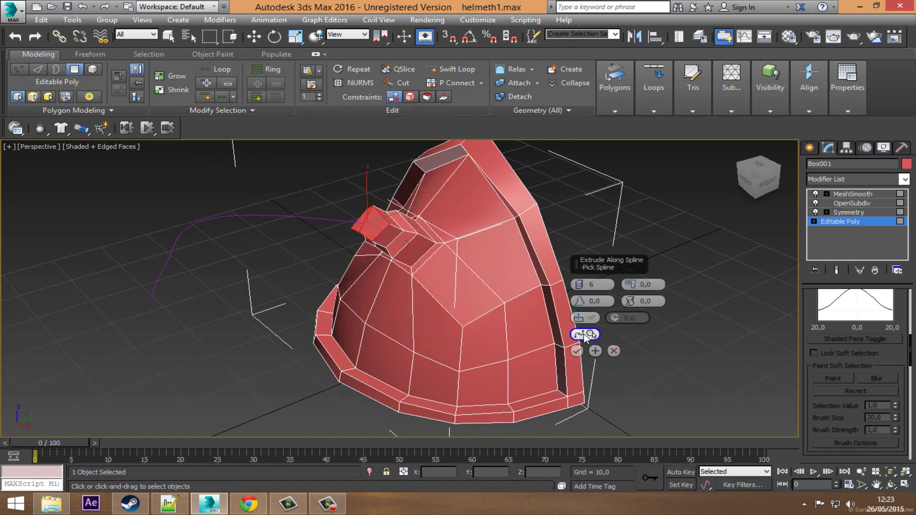
left_click(318, 224)
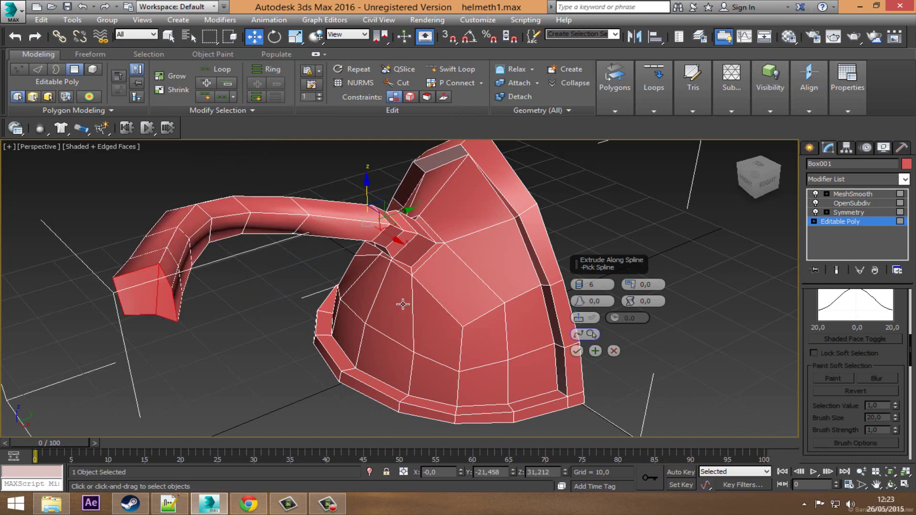
left_click(891, 484)
mouse_move(505, 332)
left_mouse_down()
mouse_move(420, 273)
mouse_move(378, 287)
mouse_move(380, 297)
mouse_move(439, 310)
left_mouse_up()
scroll(420, 273, "down", 1)
scroll(441, 285, "down", 2)
scroll(428, 280, "up", 2)
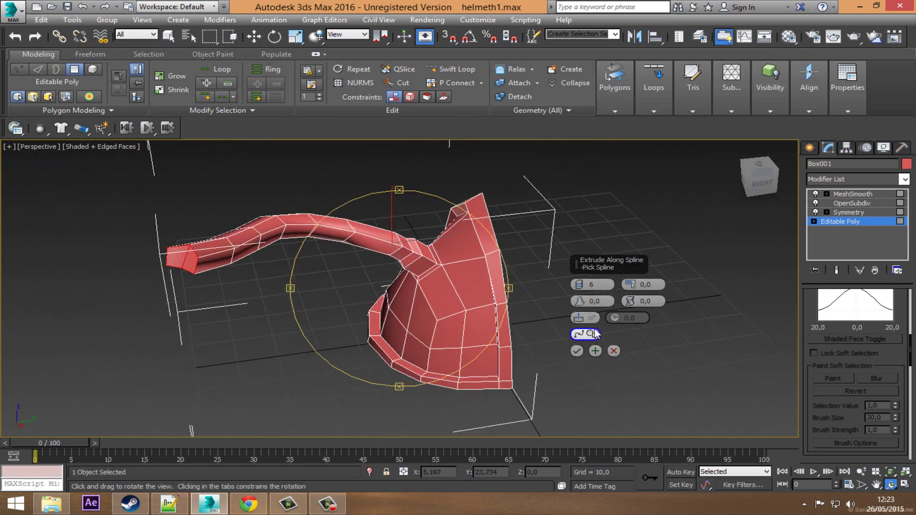
left_click_drag(631, 285, 632, 290)
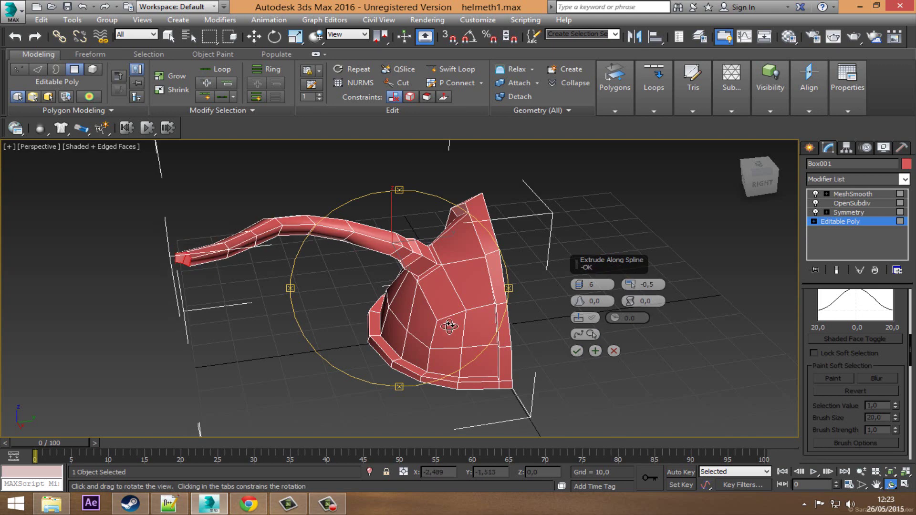
mouse_move(449, 326)
left_mouse_down()
mouse_move(453, 274)
mouse_move(559, 357)
mouse_move(415, 285)
mouse_move(423, 317)
left_mouse_up()
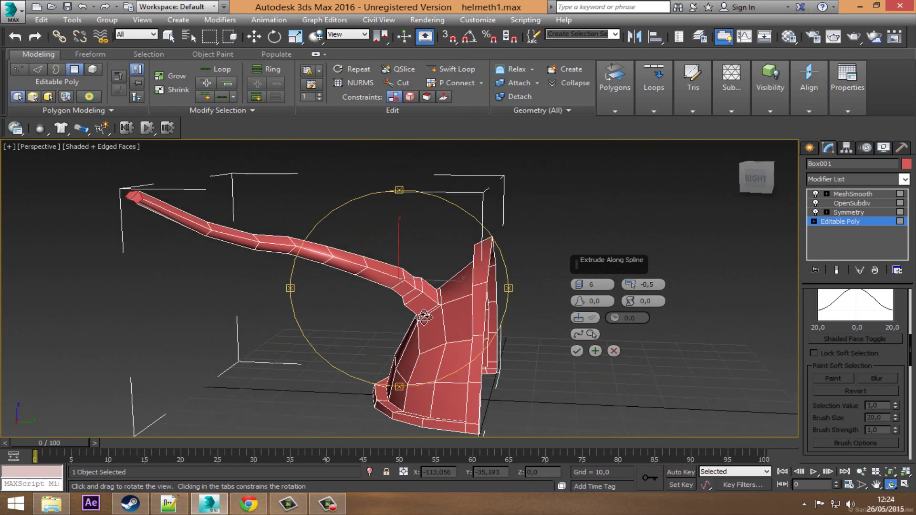
left_click(576, 353)
mouse_move(385, 321)
left_mouse_down()
mouse_move(428, 313)
mouse_move(368, 313)
mouse_move(427, 324)
left_mouse_up()
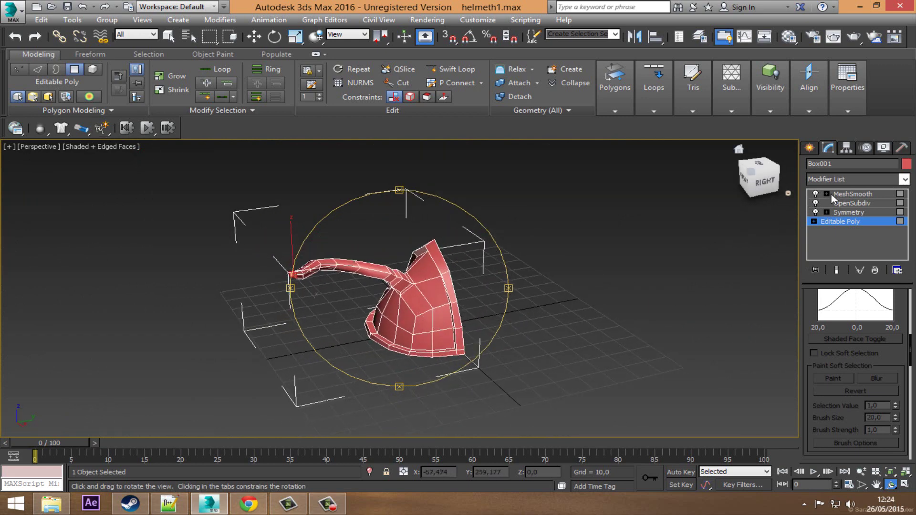
Deselect the helmet, turn off Edged Faces, and orbit to view the smooth two-horned result.
left_click_drag(418, 311, 434, 302)
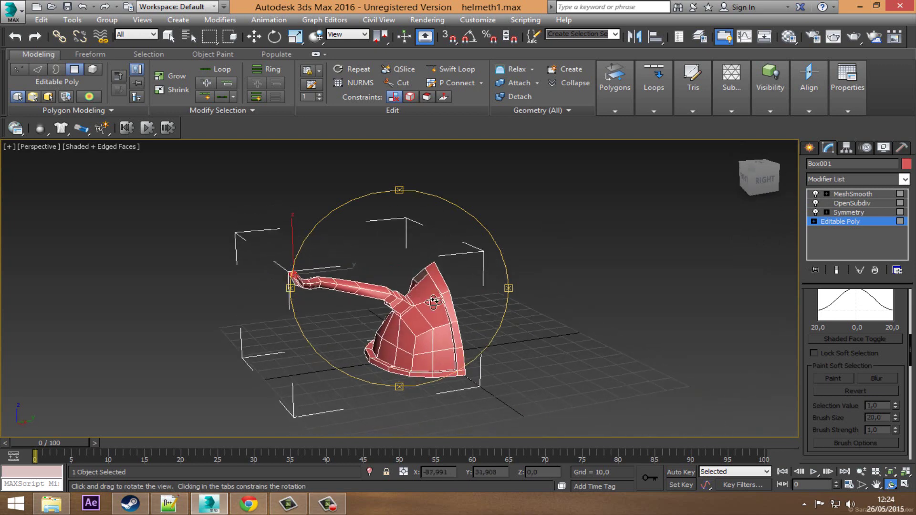
key("w")
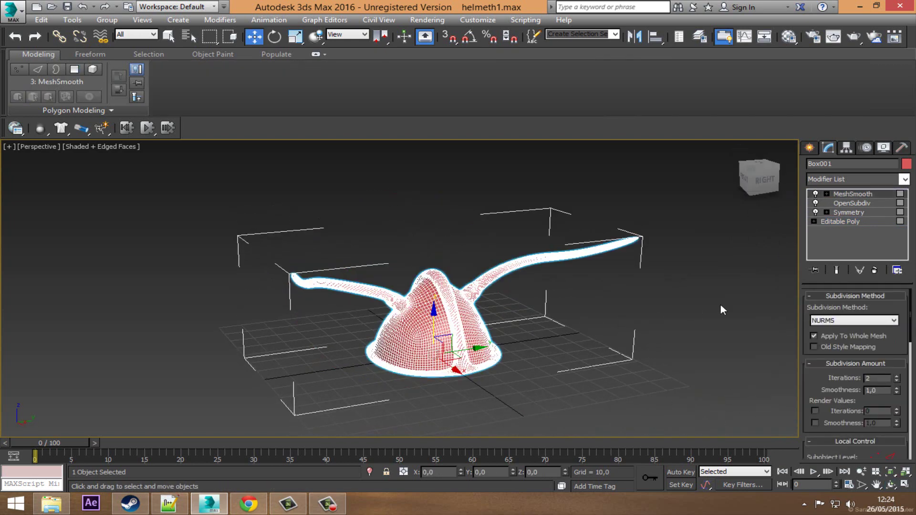
left_click(721, 307)
left_click(120, 151)
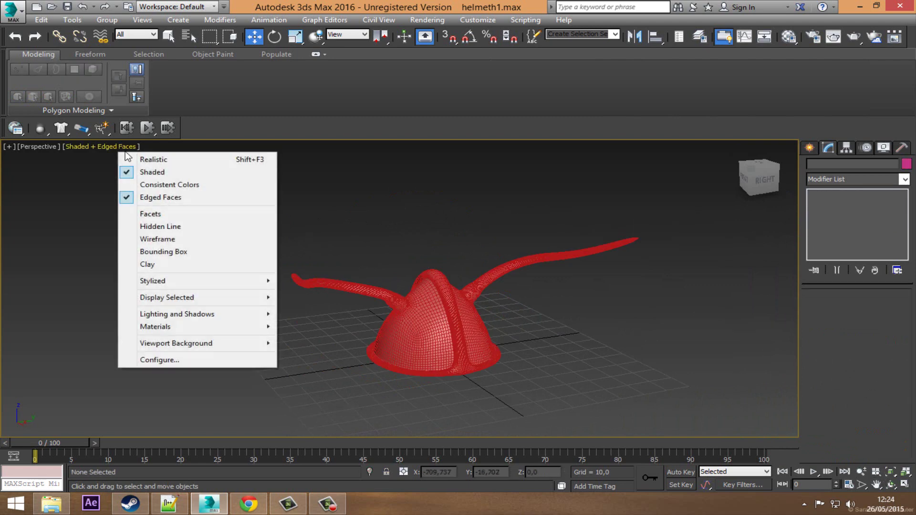
left_click(152, 197)
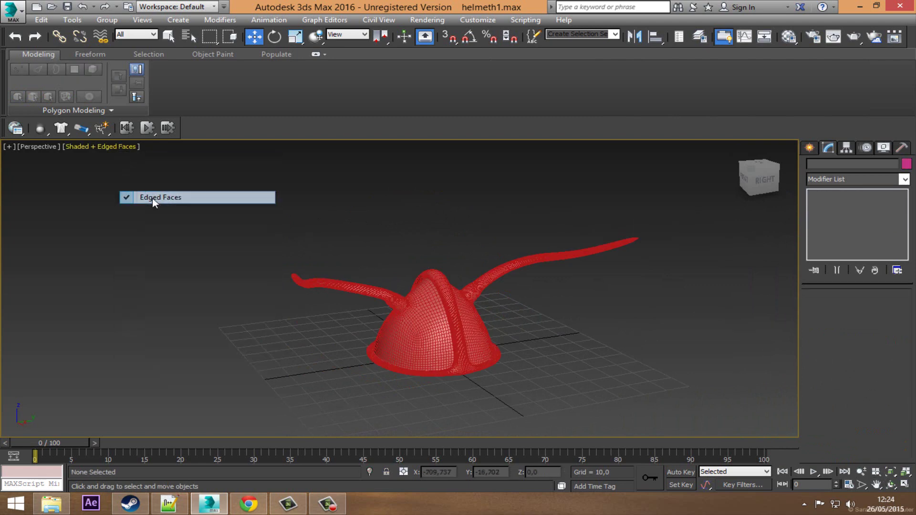
left_click(891, 484)
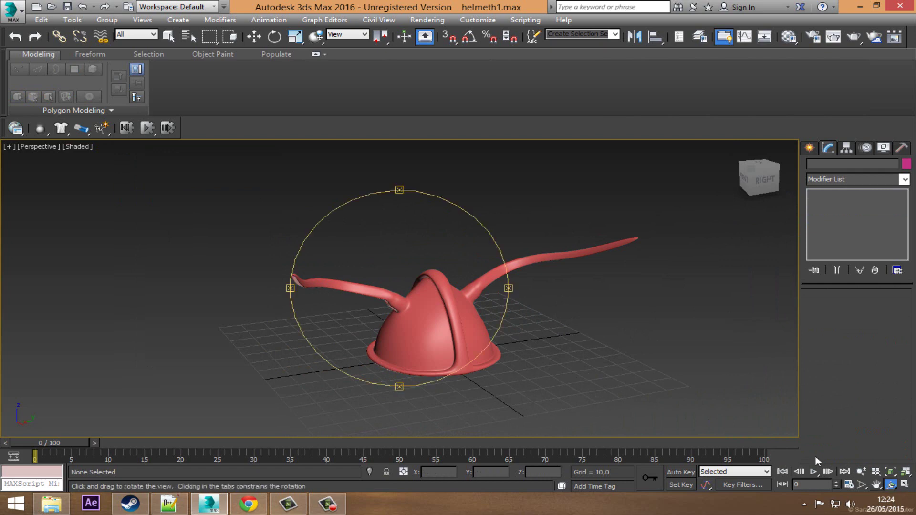
mouse_move(377, 306)
left_mouse_down()
mouse_move(341, 293)
mouse_move(365, 294)
mouse_move(383, 279)
mouse_move(427, 303)
mouse_move(430, 292)
mouse_move(348, 266)
mouse_move(352, 313)
mouse_move(380, 317)
mouse_move(406, 286)
mouse_move(436, 323)
mouse_move(542, 298)
mouse_move(632, 263)
mouse_move(430, 296)
mouse_move(425, 262)
mouse_move(466, 280)
mouse_move(423, 253)
mouse_move(424, 267)
left_mouse_up()
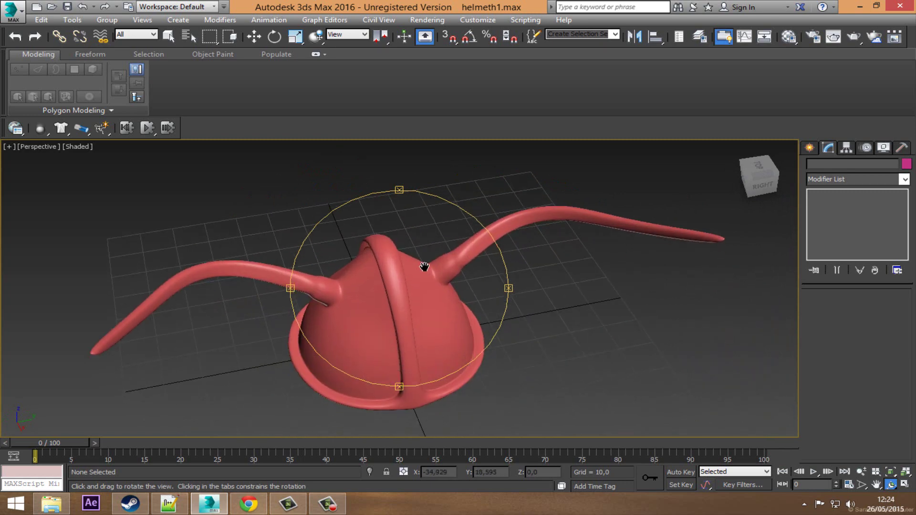
left_click(65, 9)
mouse_move(429, 337)
left_mouse_down()
mouse_move(409, 327)
mouse_move(419, 310)
mouse_move(432, 313)
left_mouse_up()
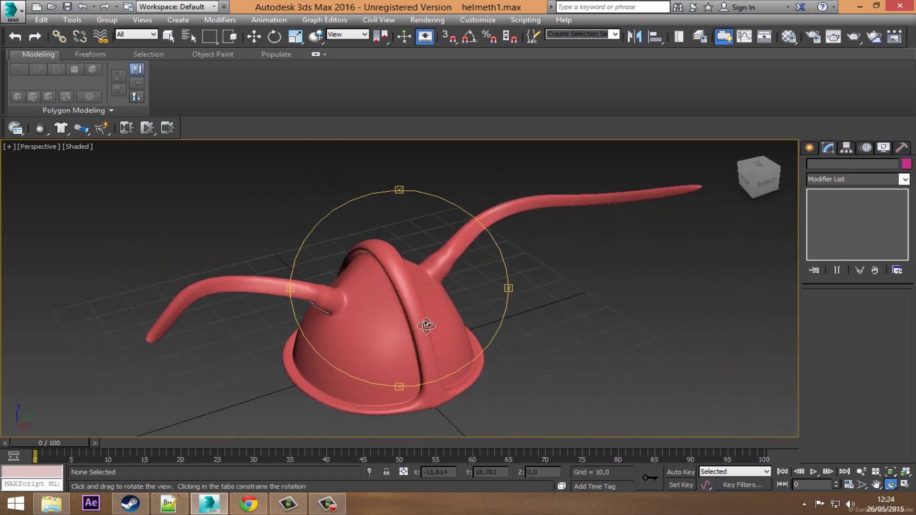
key("w")
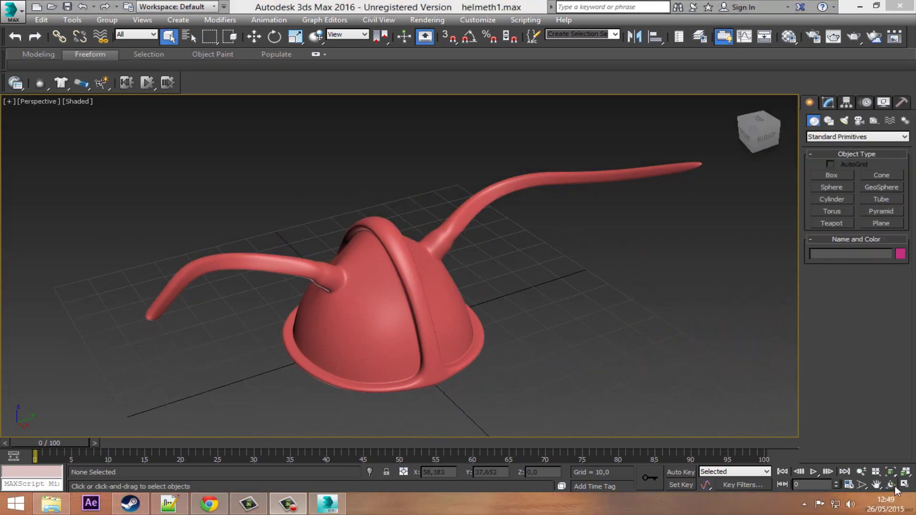
Orbit to a front view and select Box001 with its modifier stack shown.
left_click(891, 484)
mouse_move(455, 304)
left_mouse_down()
mouse_move(415, 268)
mouse_move(425, 272)
left_mouse_up()
right_click(426, 272)
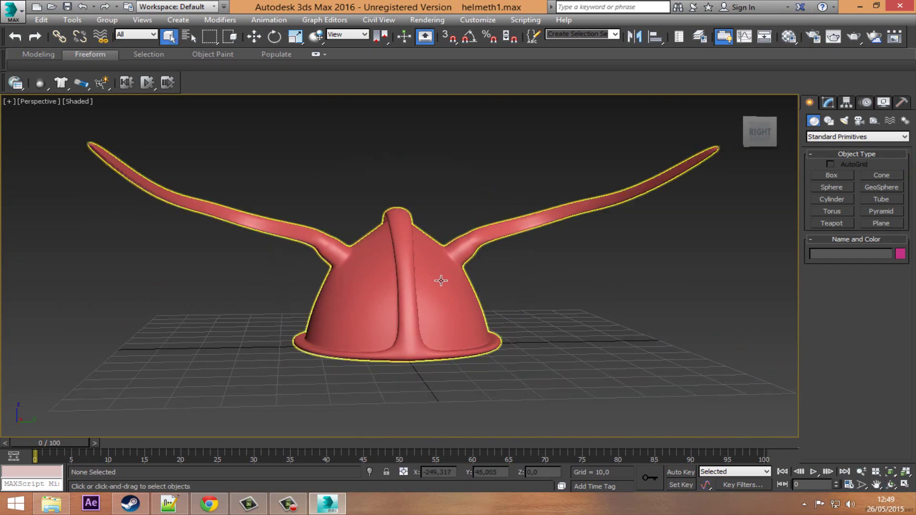
left_click(426, 271)
left_click(830, 104)
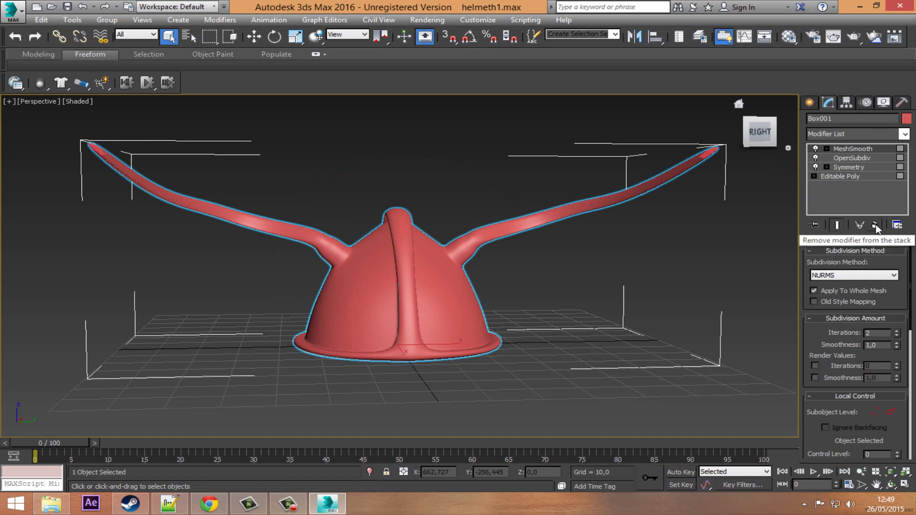
Remove MeshSmooth and OpenSubdiv, then collapse the Symmetry stack into one Editable Poly.
left_click(875, 224)
left_click(875, 225)
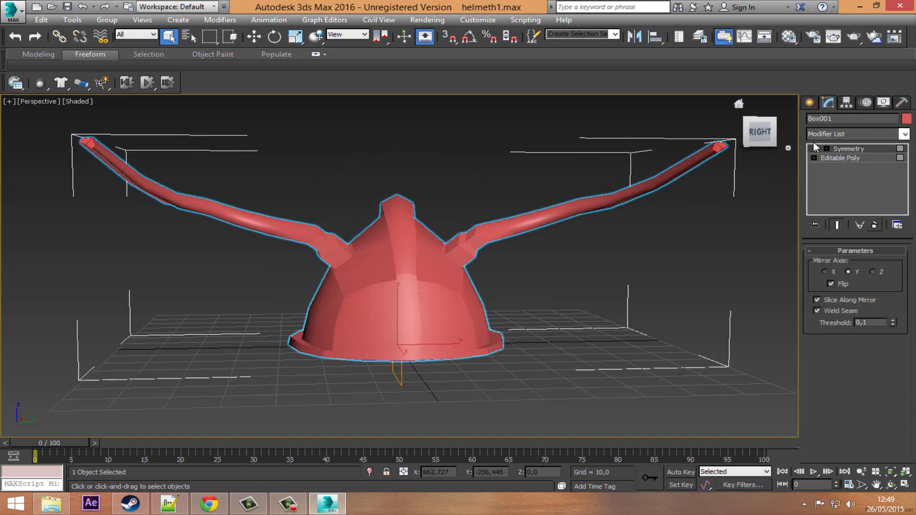
right_click(847, 149)
left_click(787, 262)
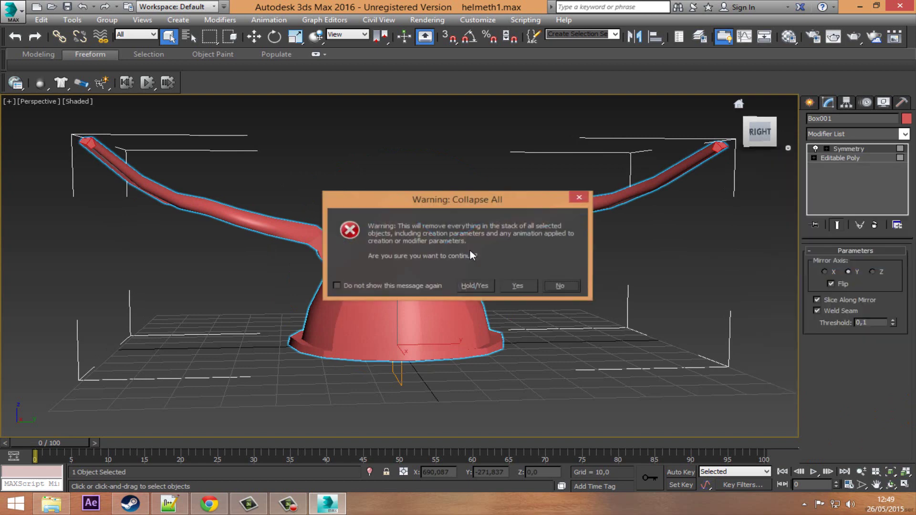
left_click(535, 286)
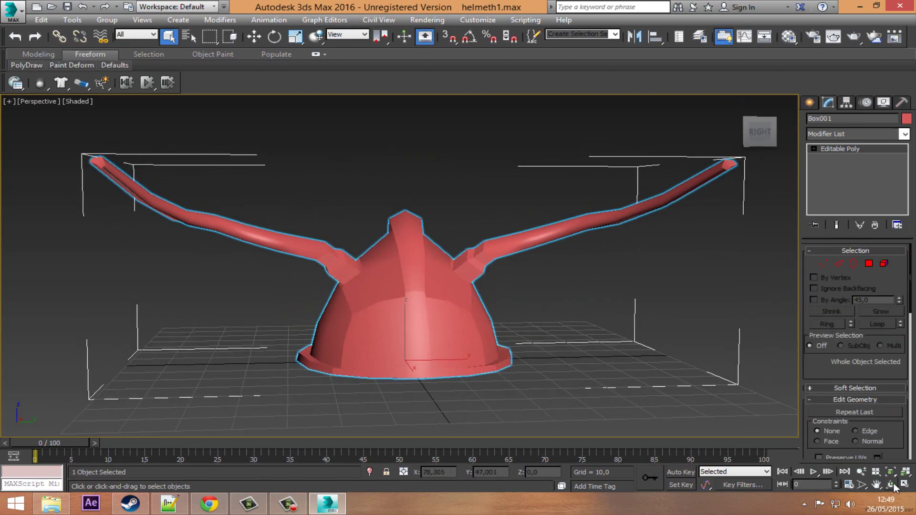
left_click(890, 484)
left_click_drag(413, 319, 248, 177)
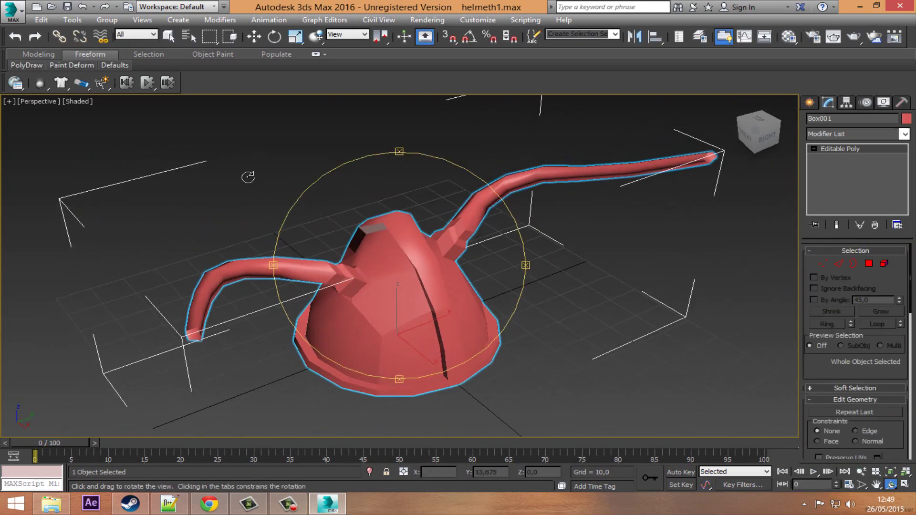
Turn Edged Faces back on, orbit close to the helmet, and enter Edge sub-object mode.
left_click(72, 101)
left_click(108, 153)
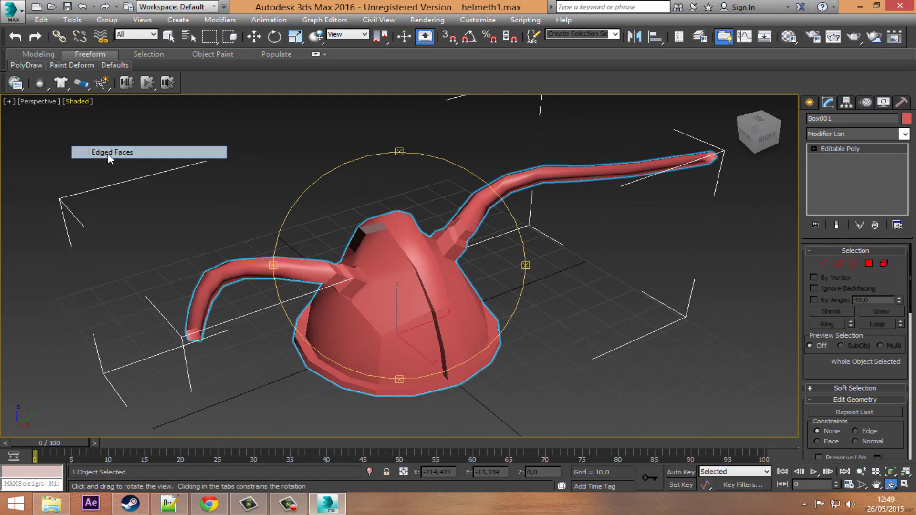
left_click_drag(418, 325, 458, 314)
scroll(477, 326, "up", 5)
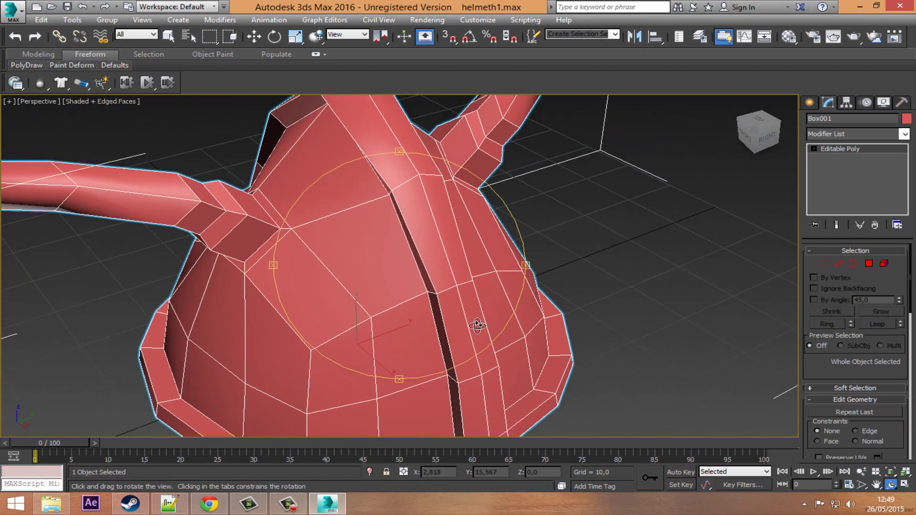
scroll(477, 325, "down", 3)
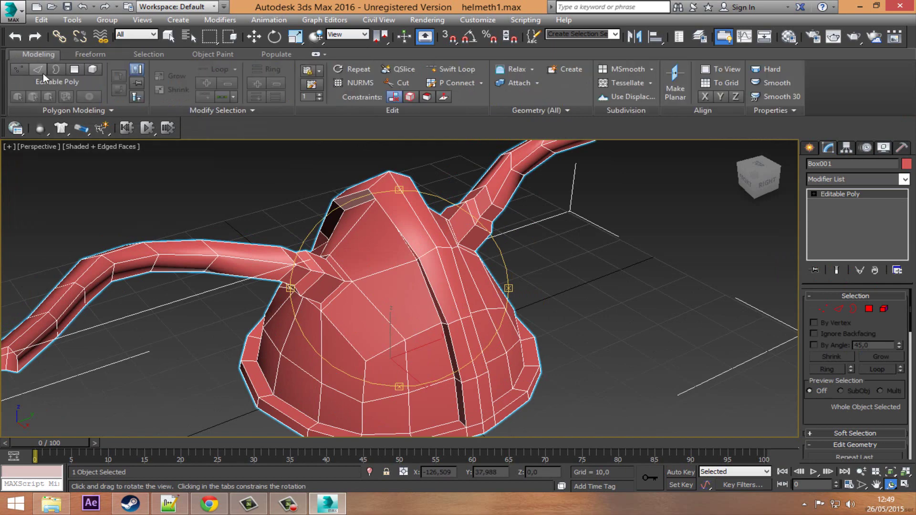
left_click(37, 69)
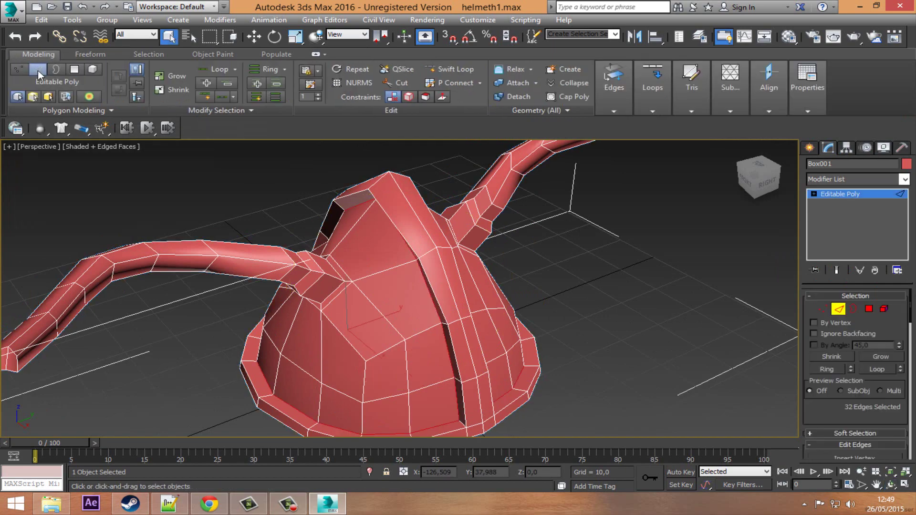
scroll(382, 296, "up", 3)
scroll(395, 301, "down", 3)
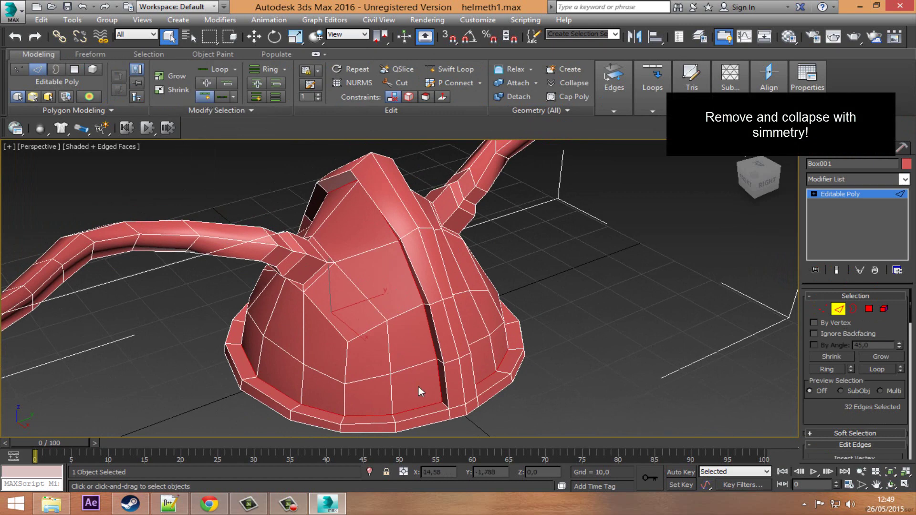
Select the central seam edge loop and remove it, then check the vertices.
left_click(504, 374)
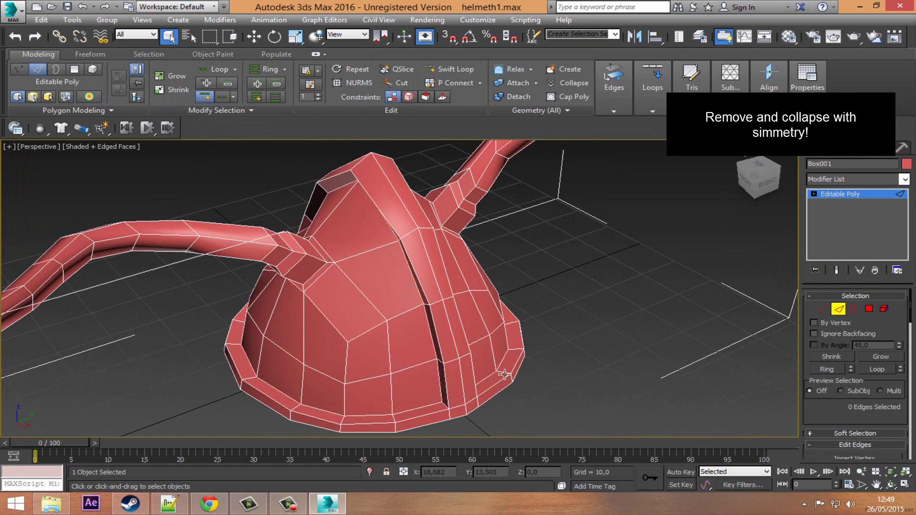
double_click(473, 385)
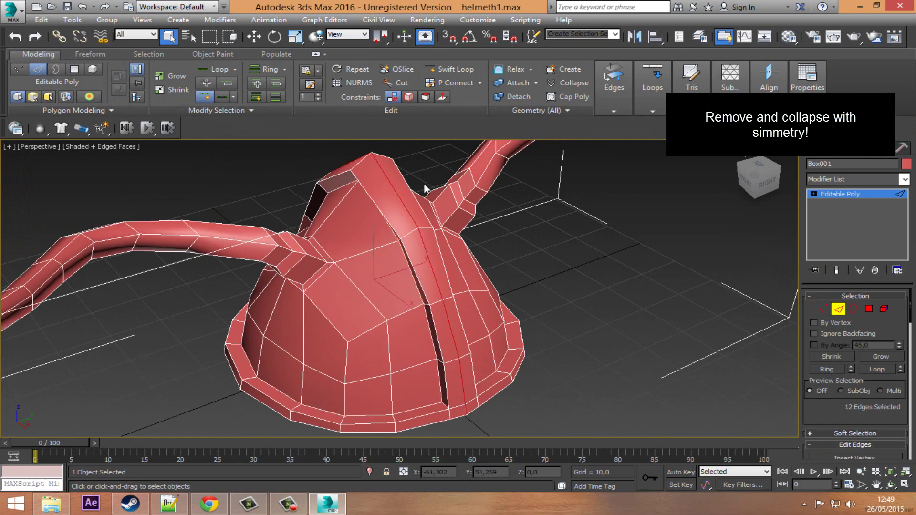
middle_click_drag(458, 291, 477, 268, "alt")
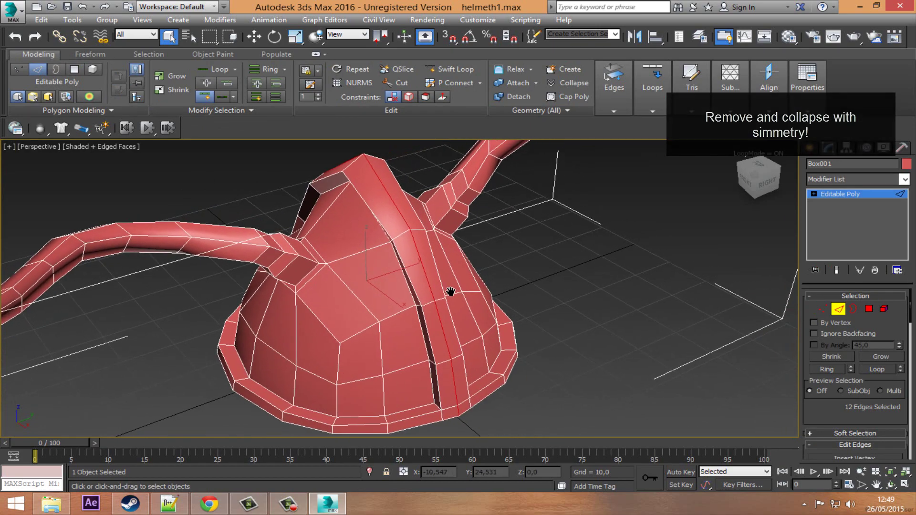
left_click(608, 111)
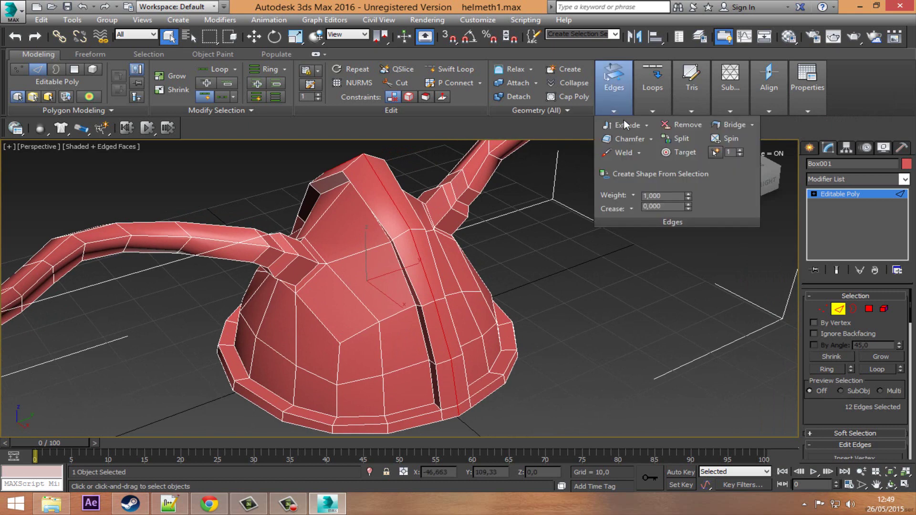
left_click(666, 125)
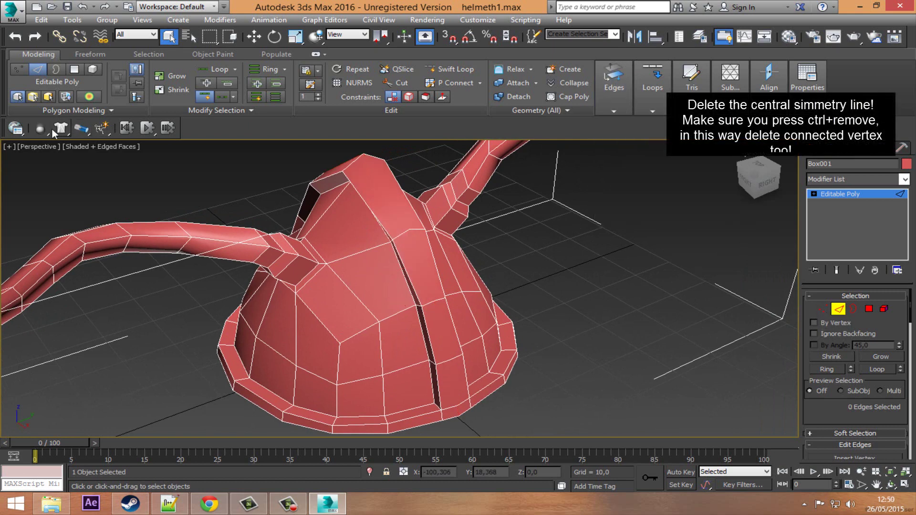
left_click(19, 69)
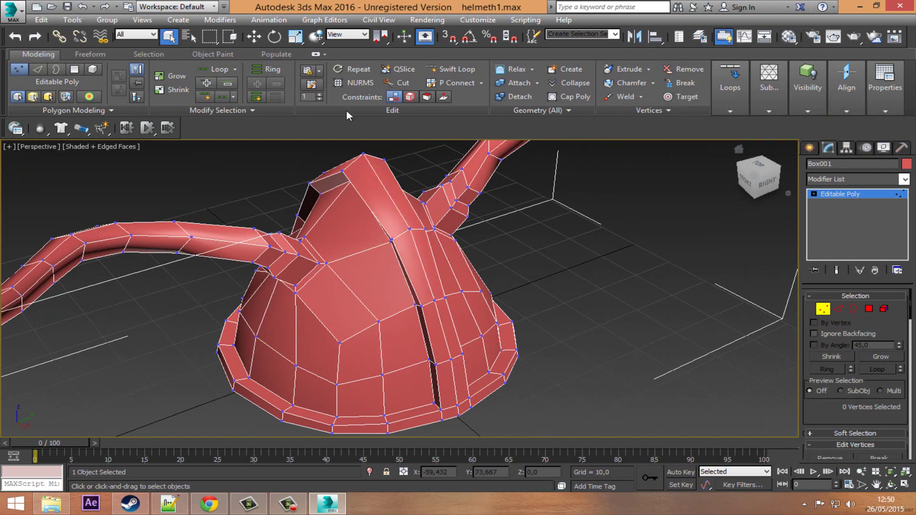
Reselect the remaining central seam loop, remove it too, and recentre the view.
left_click(37, 70)
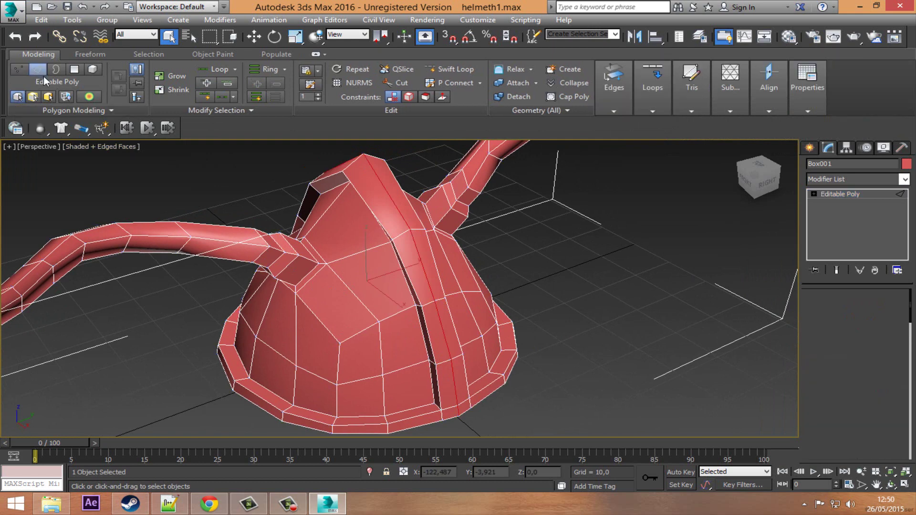
double_click(410, 242)
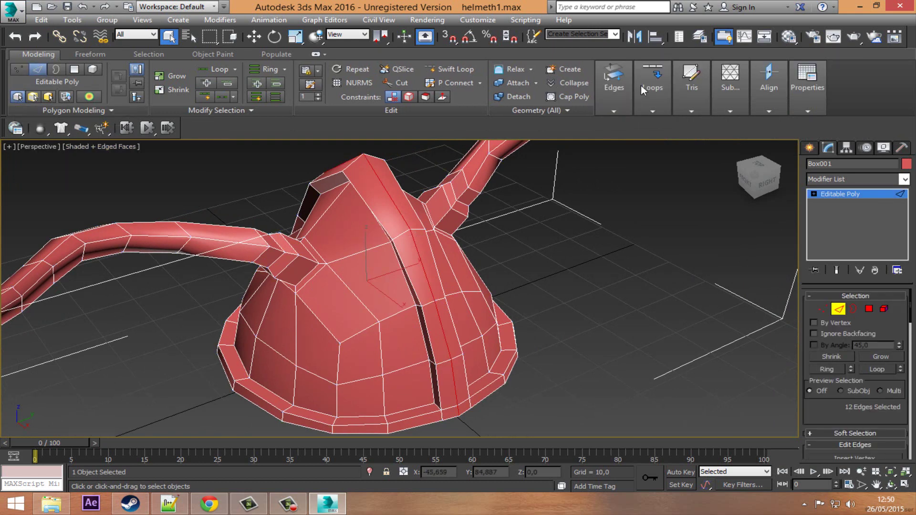
left_click(615, 110)
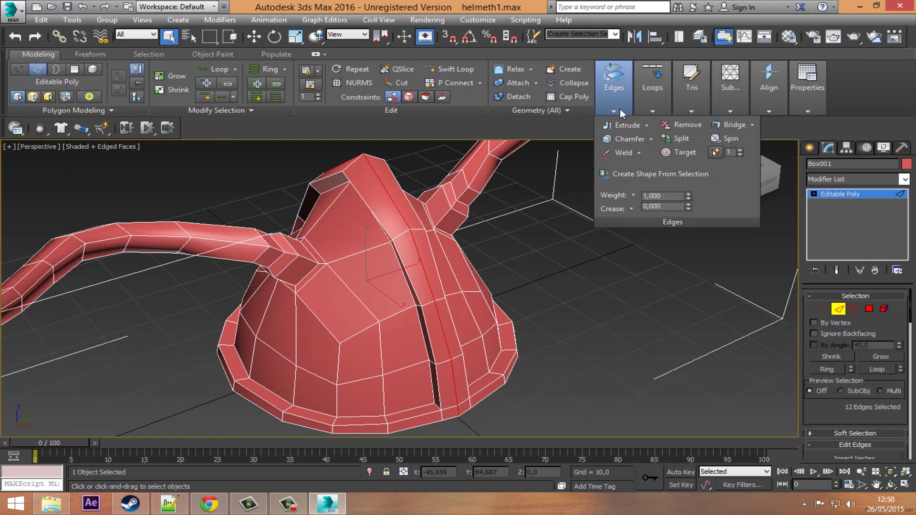
left_click(674, 125)
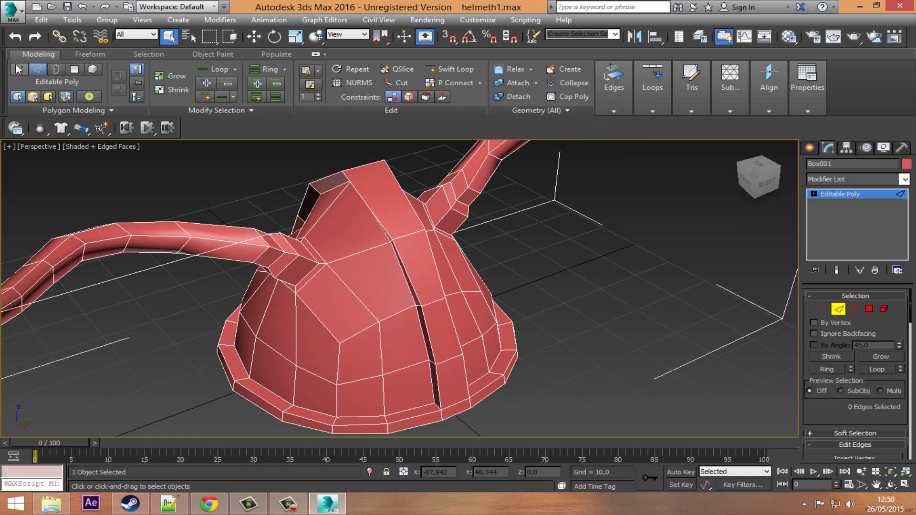
key("1")
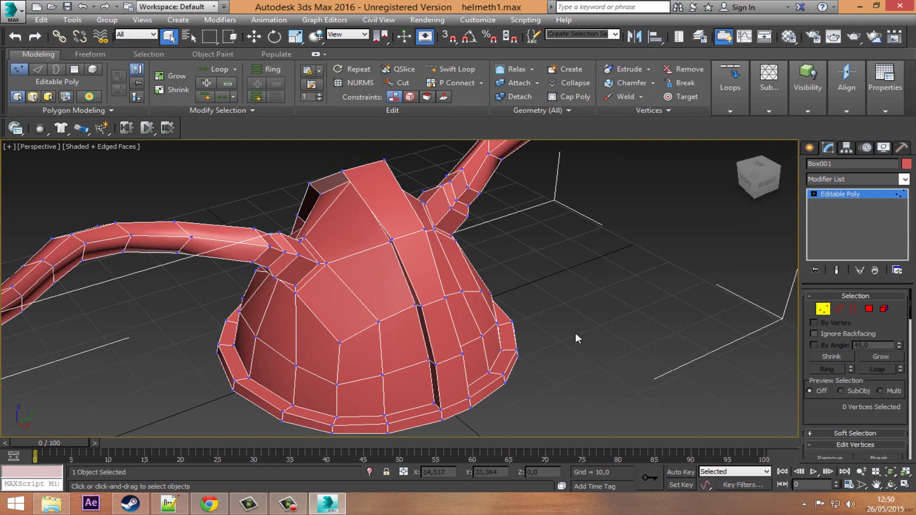
left_click(38, 69)
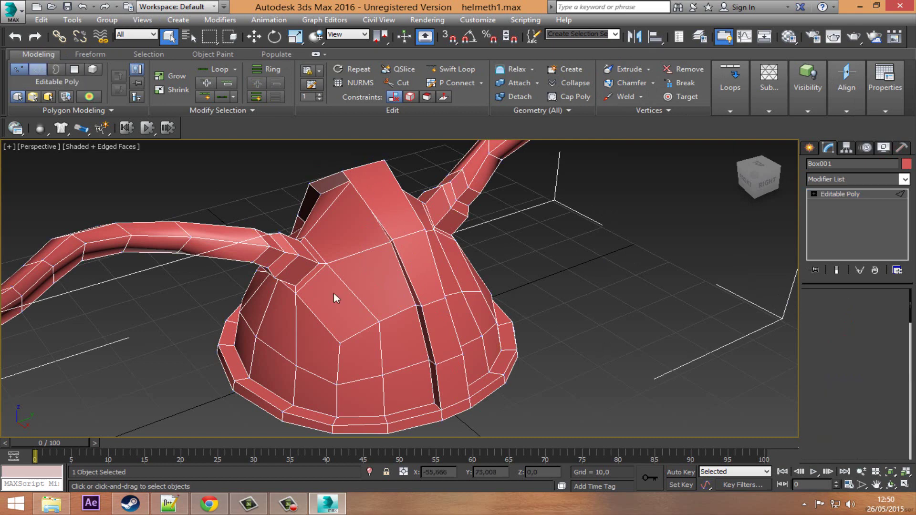
mouse_move(475, 361)
middle_mouse_down()
mouse_move(430, 344)
mouse_move(468, 358)
middle_mouse_up()
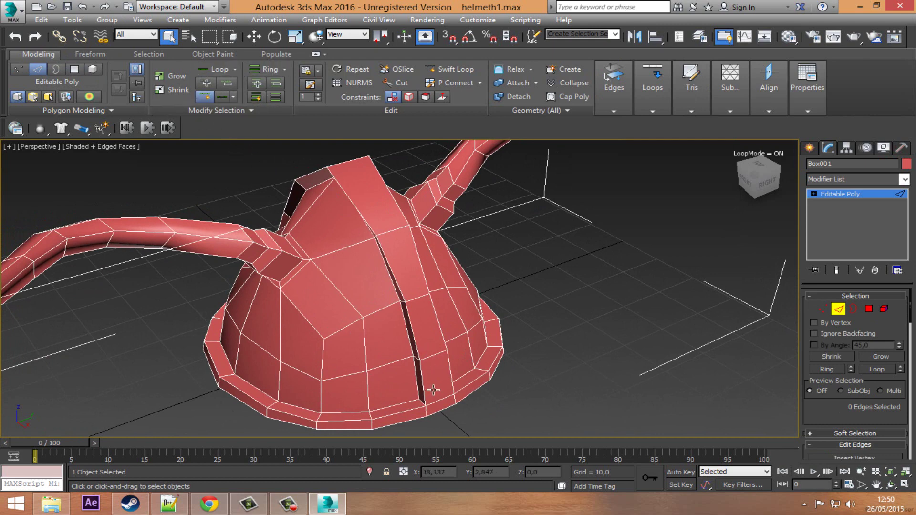
Connect the edge loop on the strip beside the seam with new crossing edges.
left_click(458, 378)
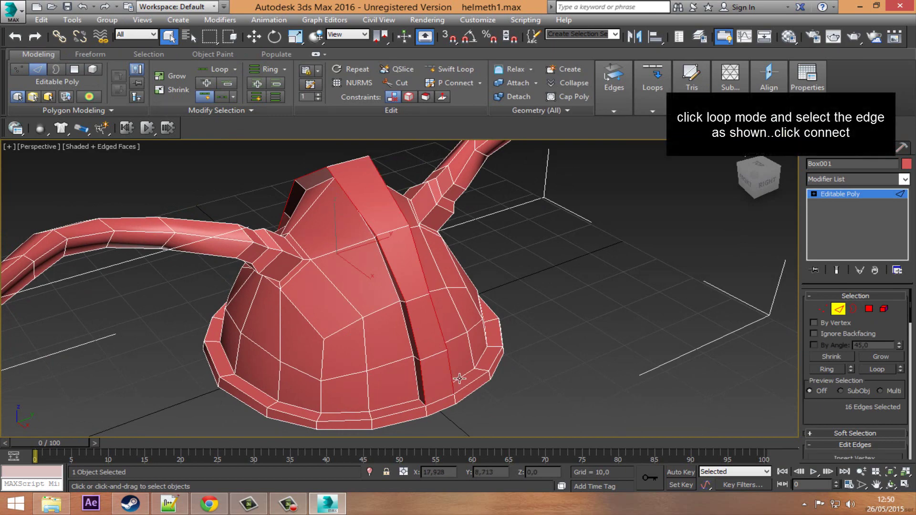
right_click(405, 263)
left_click(367, 298)
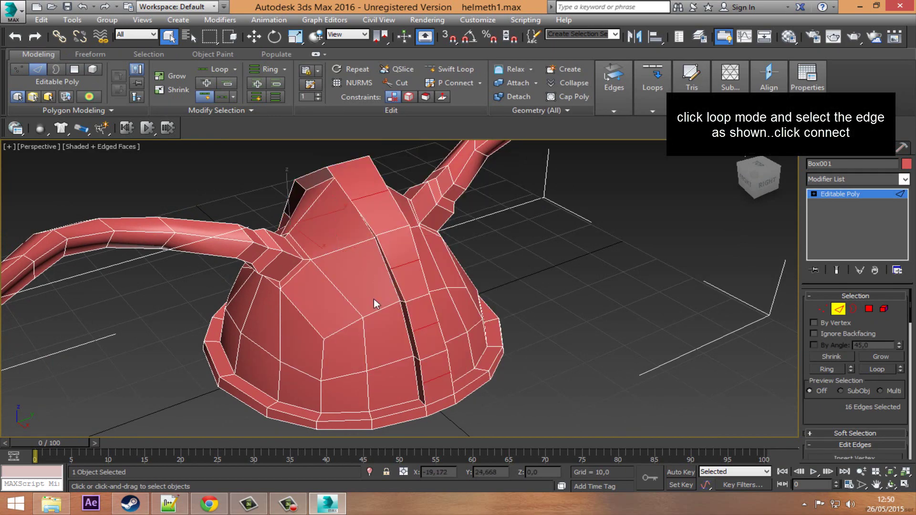
mouse_move(443, 291)
middle_mouse_down()
mouse_move(394, 246)
mouse_move(419, 323)
mouse_move(388, 280)
mouse_move(640, 305)
middle_mouse_up()
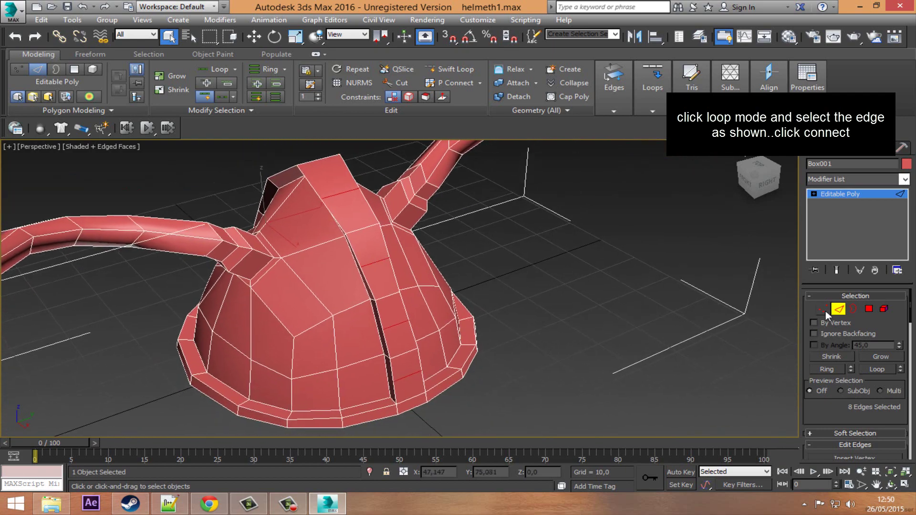
Switch to Polygon mode, orbit to the helmet's back, and show the Freeform tools.
left_click(74, 69)
middle_click_drag(311, 259, 380, 273)
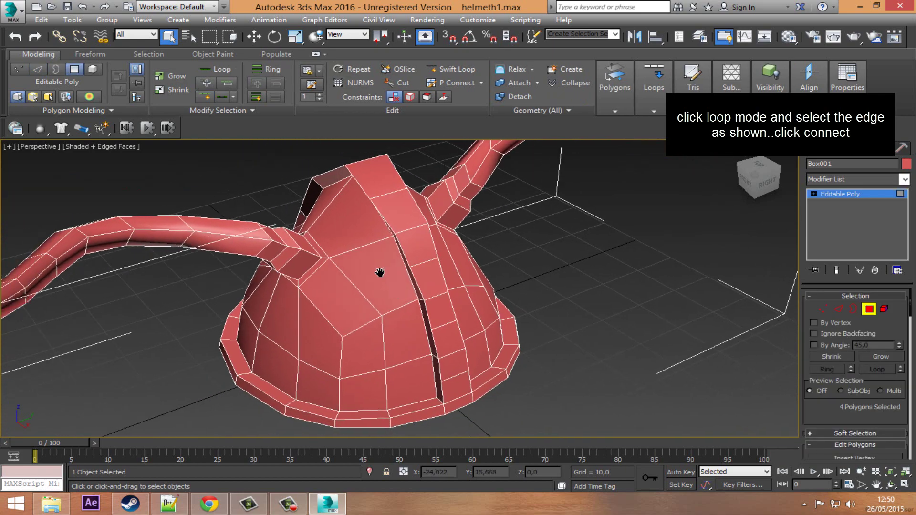
left_click(891, 484)
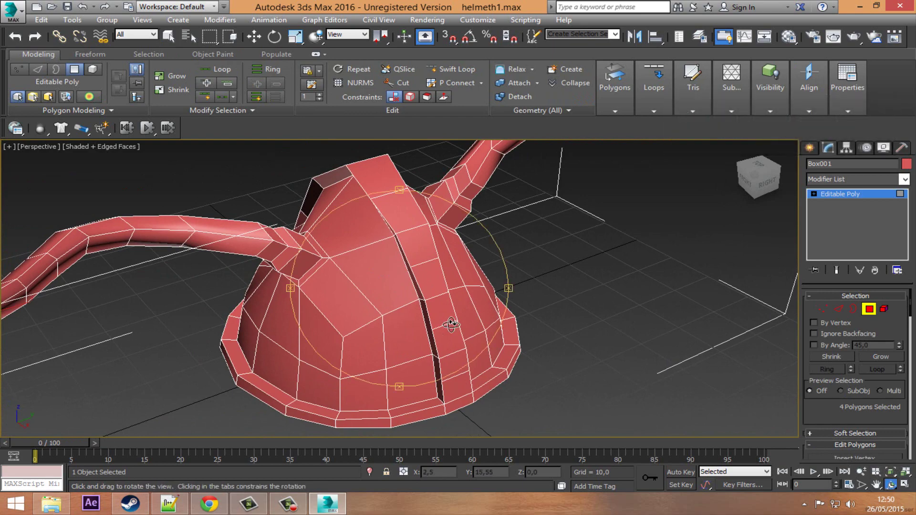
left_click_drag(451, 325, 343, 316)
mouse_move(427, 338)
left_mouse_down()
mouse_move(368, 303)
mouse_move(460, 333)
mouse_move(439, 319)
left_mouse_up()
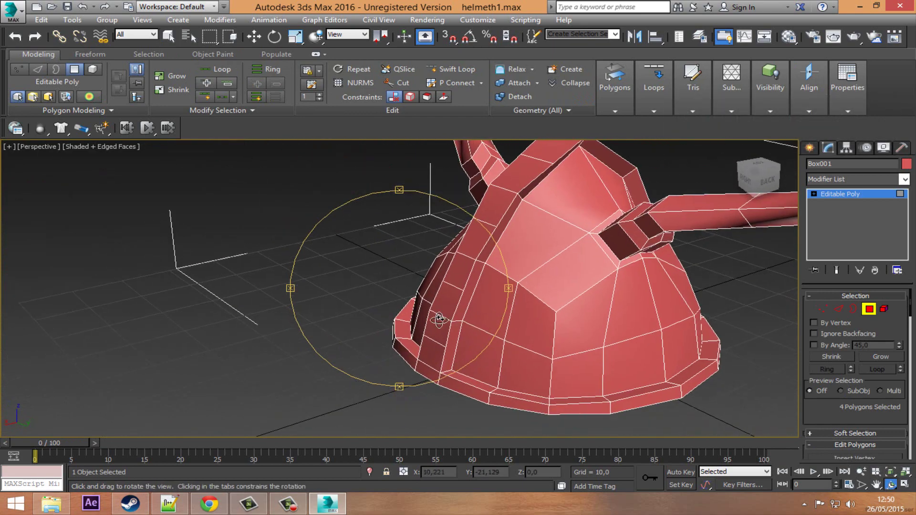
left_click(86, 55)
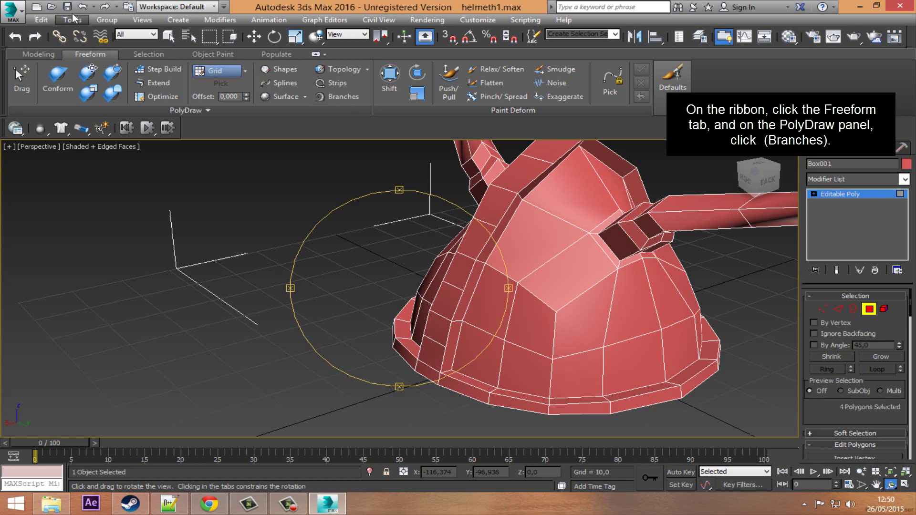
Grow tapered polygon branch spikes from the helmet's left side and top with PolyDraw Branches.
left_click(336, 98)
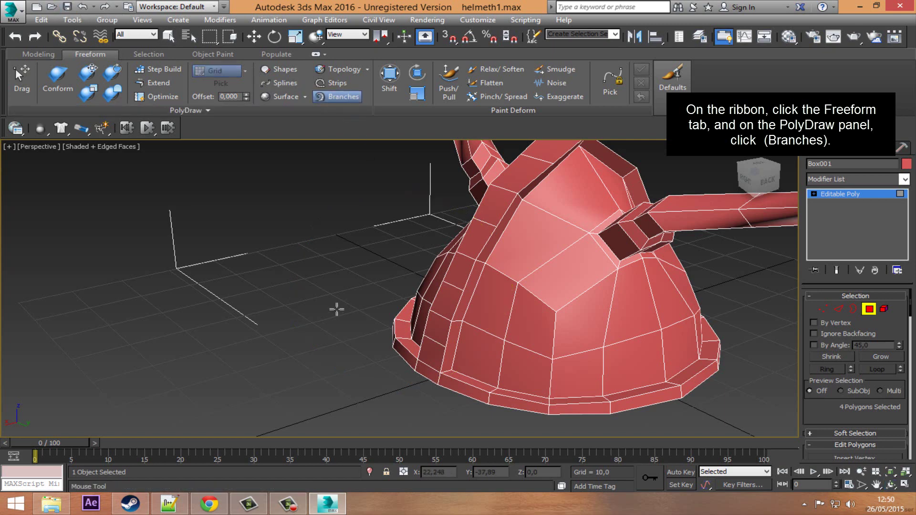
middle_click_drag(492, 317, 459, 325)
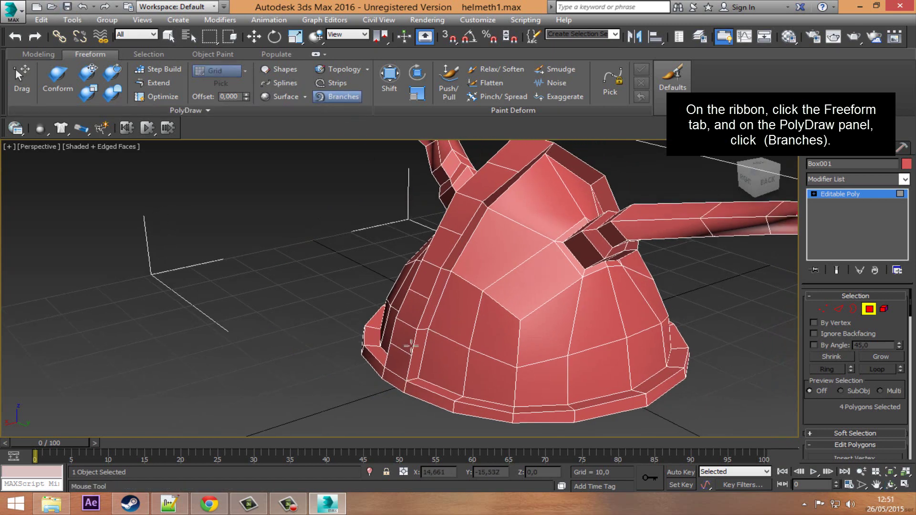
left_click_drag(394, 348, 336, 354)
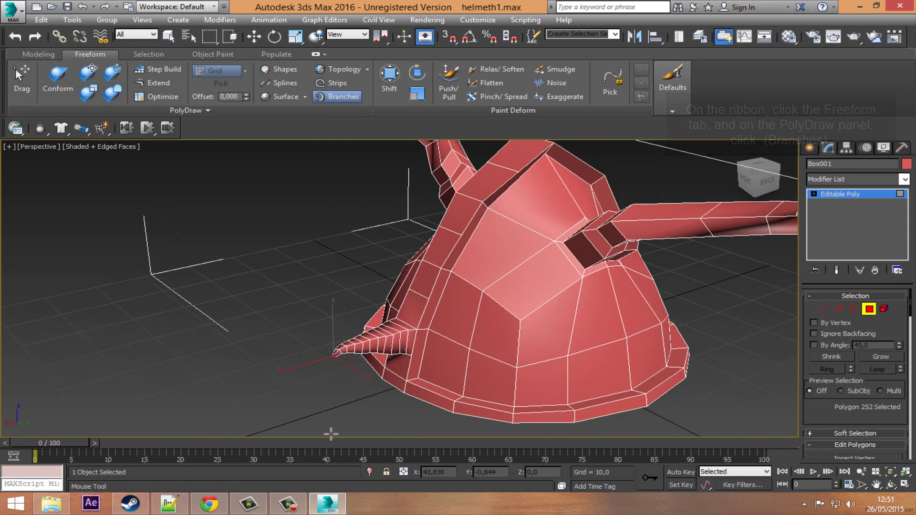
left_click_drag(433, 290, 361, 276)
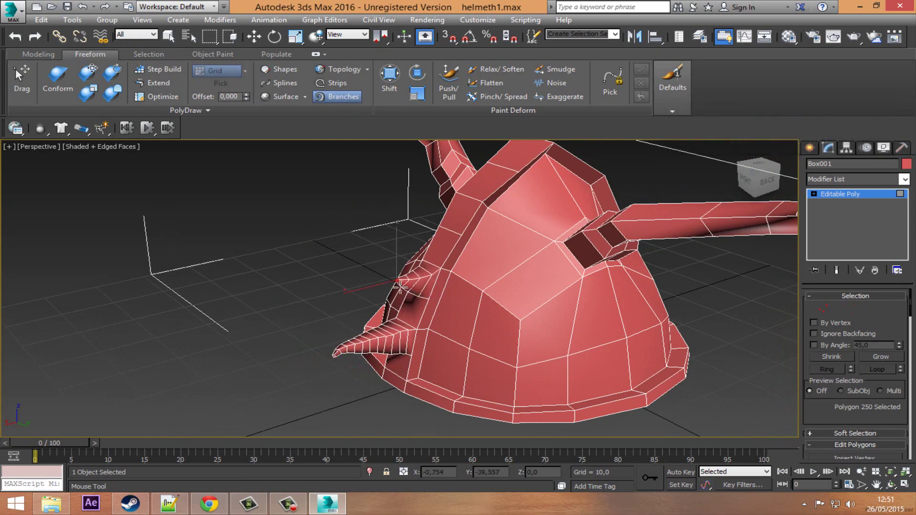
middle_click_drag(431, 321, 401, 323, "alt")
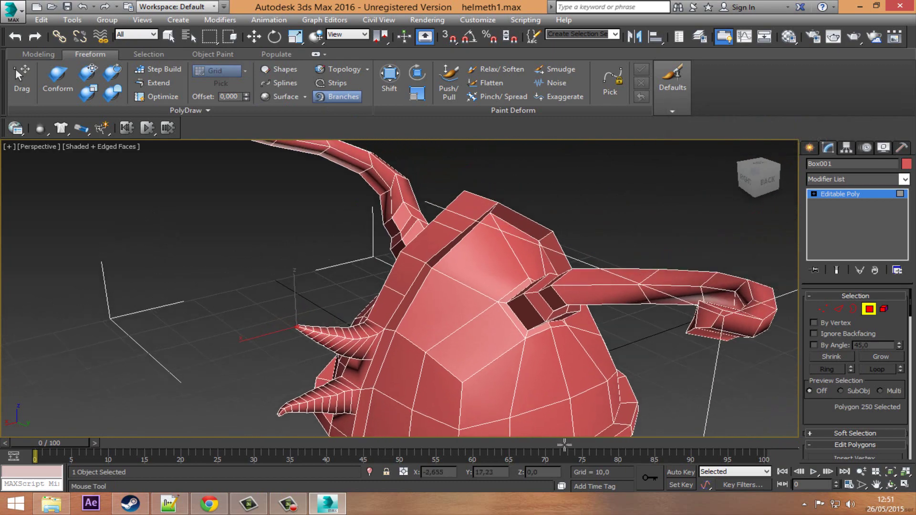
scroll(402, 323, "up", 2)
scroll(402, 323, "up", 2)
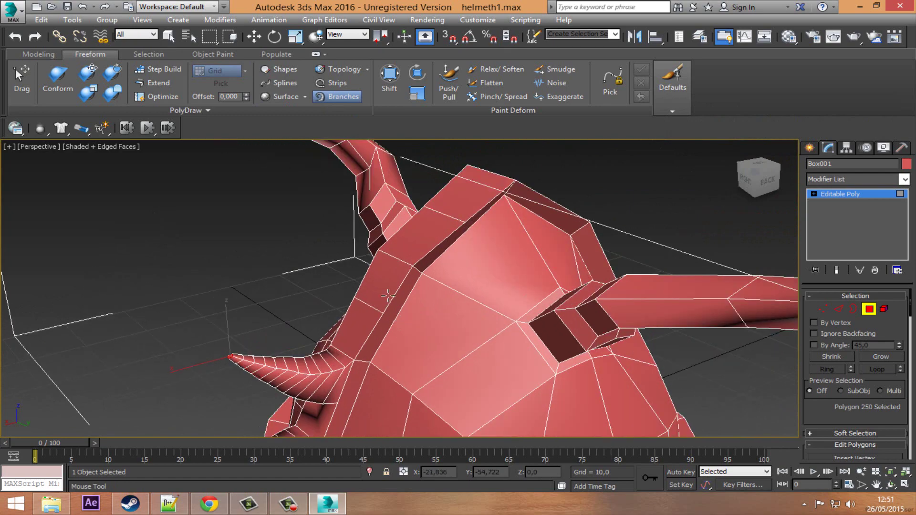
left_click_drag(388, 295, 273, 272)
mouse_move(678, 387)
middle_mouse_down()
mouse_move(593, 424)
mouse_move(567, 454)
middle_mouse_up()
left_click_drag(406, 265, 348, 179)
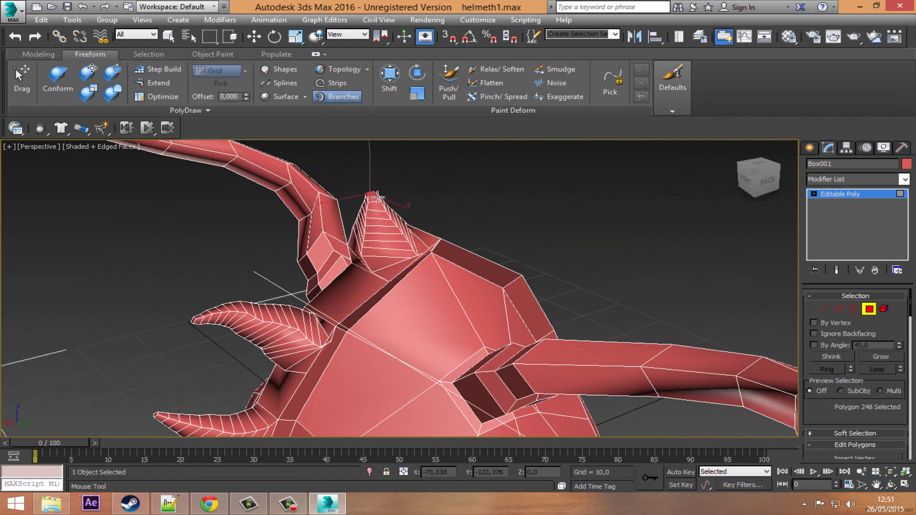
Clear the polygon selection and grow two more spikes from the helmet's top.
left_click(891, 483)
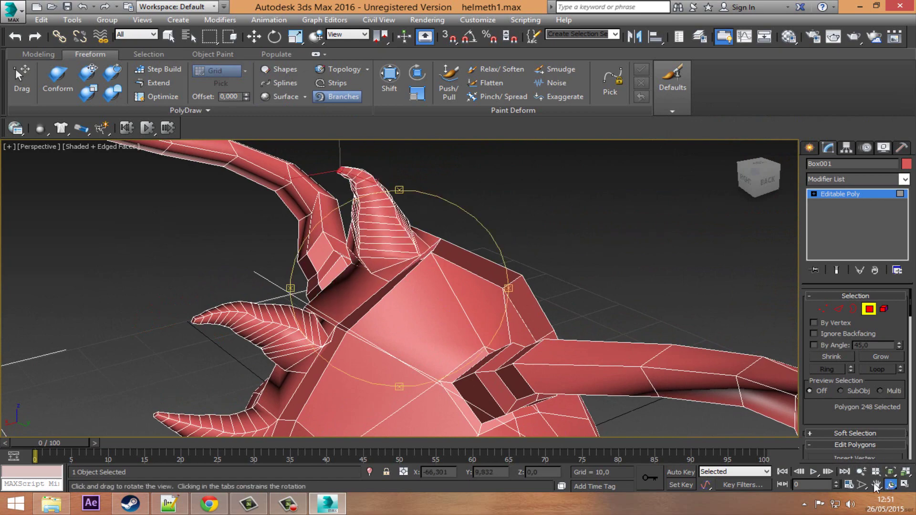
left_click_drag(440, 284, 349, 291)
left_click_drag(396, 326, 423, 313)
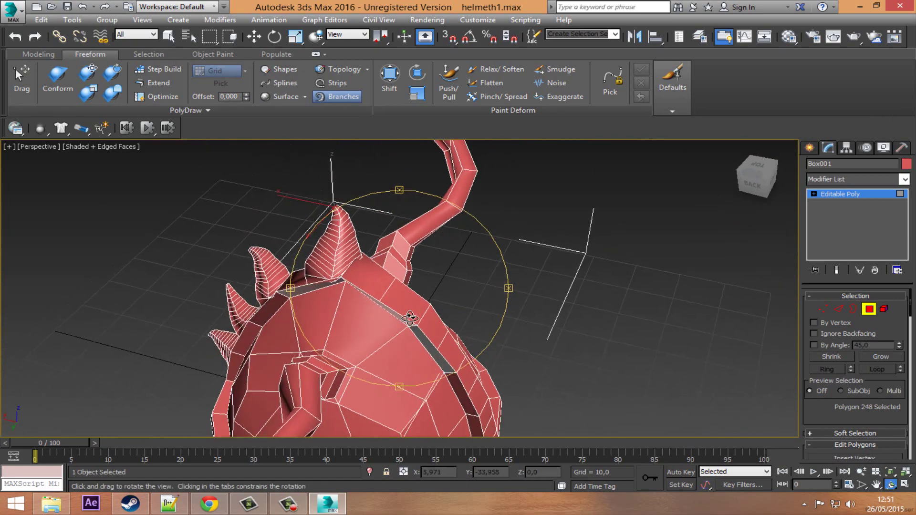
right_click(423, 313)
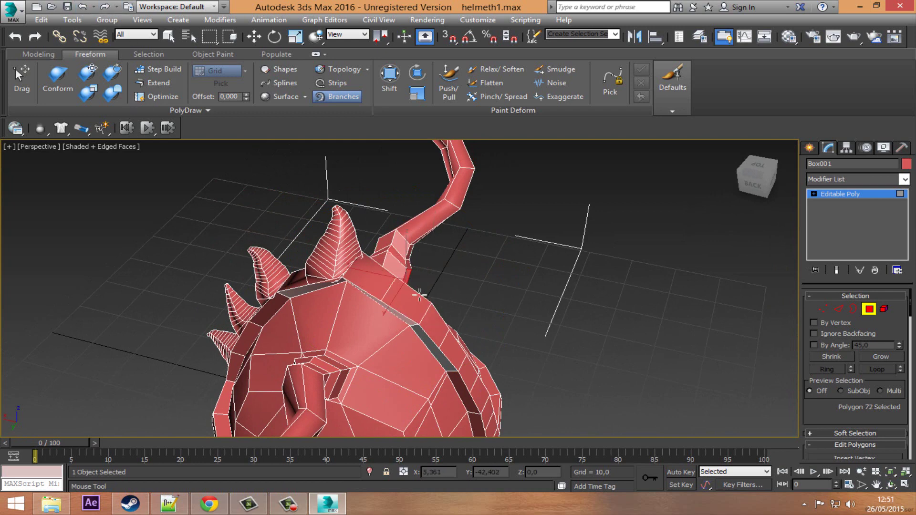
left_click(889, 485)
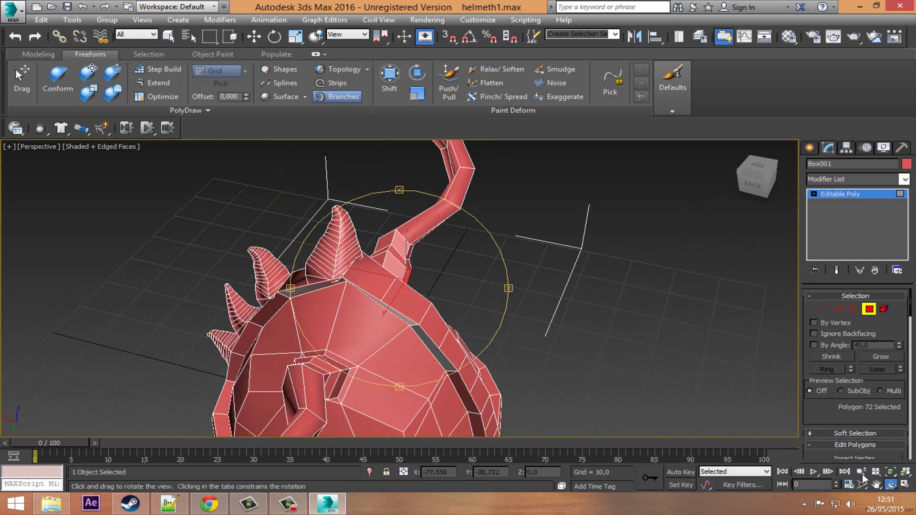
left_click_drag(429, 351, 397, 343)
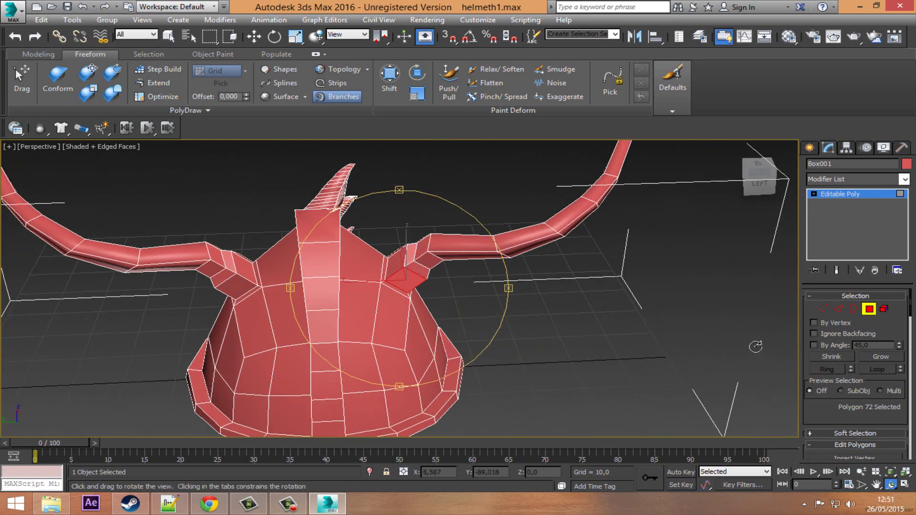
key("w")
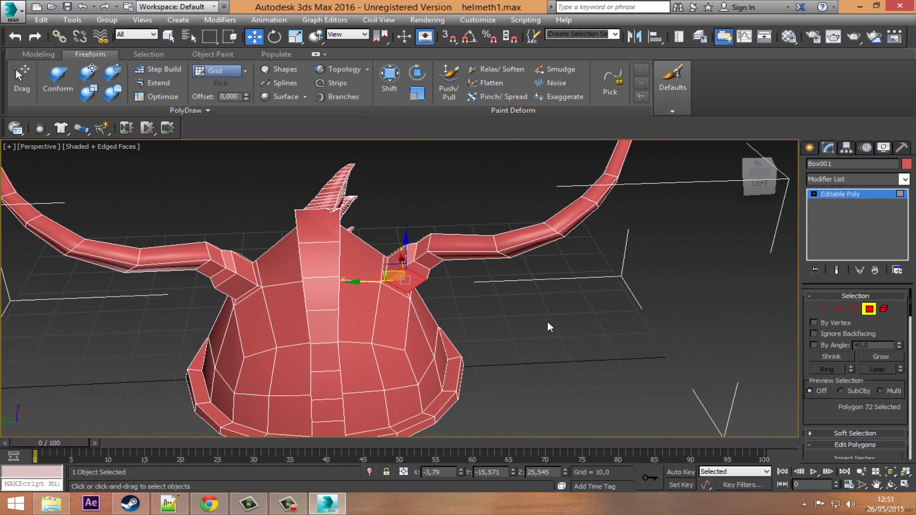
left_click(548, 323)
left_click(333, 98)
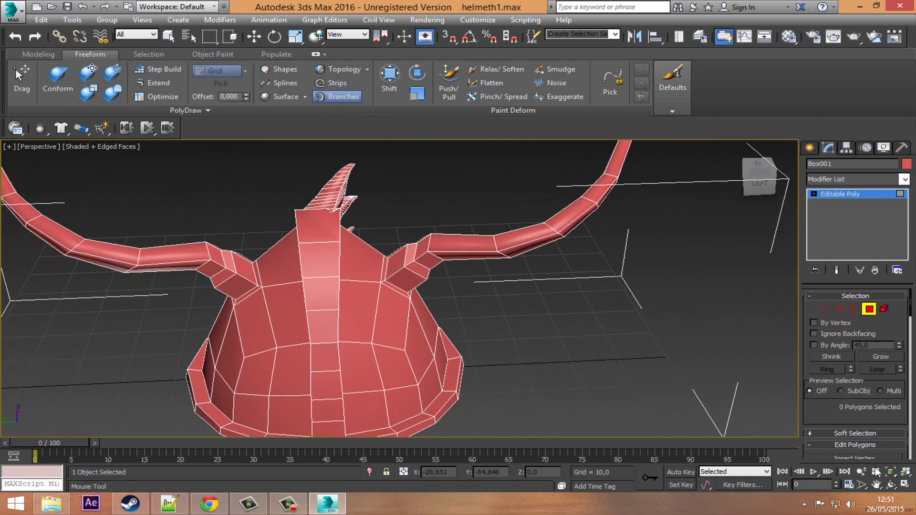
middle_click_drag(317, 296, 404, 245, "alt")
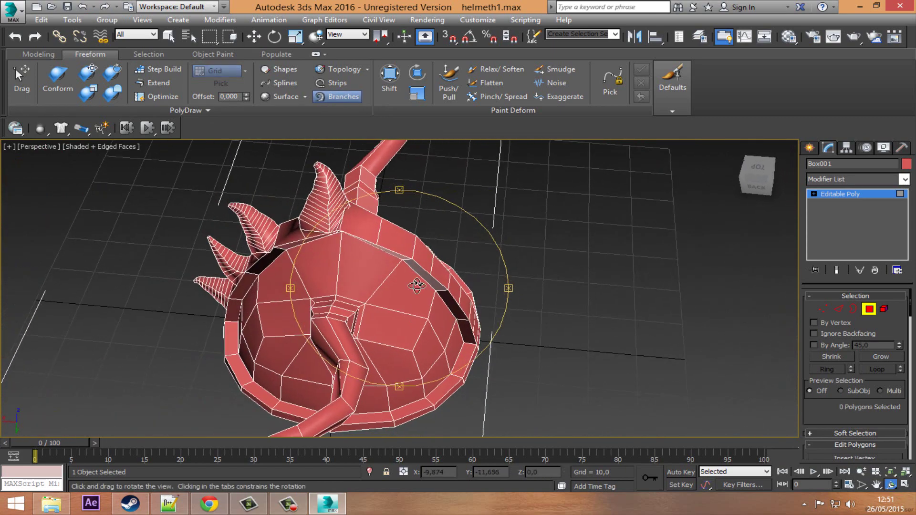
left_click_drag(422, 231, 458, 220)
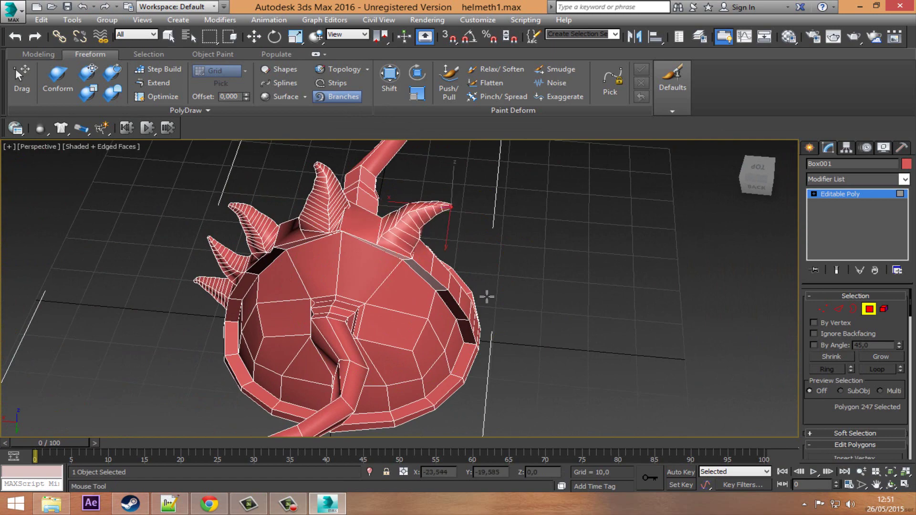
middle_click_drag(484, 297, 560, 343, "alt")
Grow two more spikes from the helmet's side, then exit Polygon mode.
left_click(890, 484)
mouse_move(483, 341)
left_mouse_down()
mouse_move(429, 268)
mouse_move(405, 267)
mouse_move(455, 227)
left_mouse_up()
scroll(405, 262, "up", 3)
right_click(407, 259)
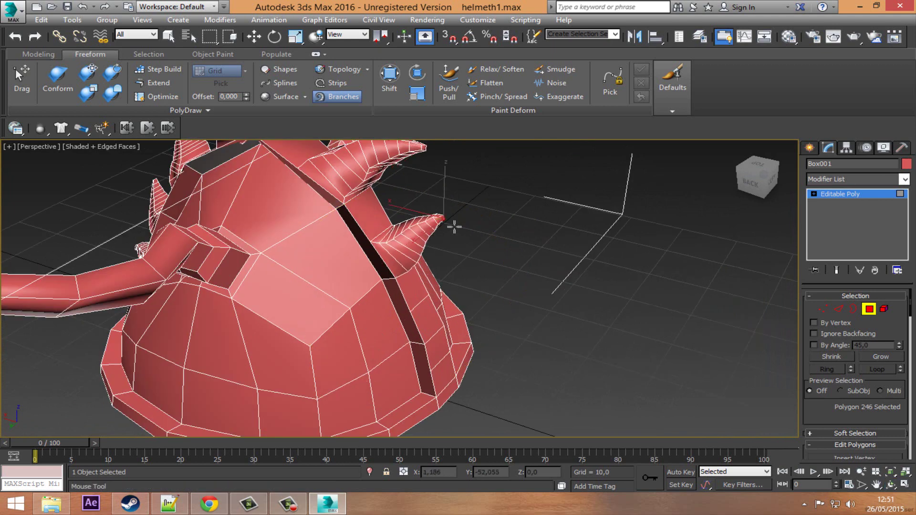
left_click_drag(447, 326, 492, 287)
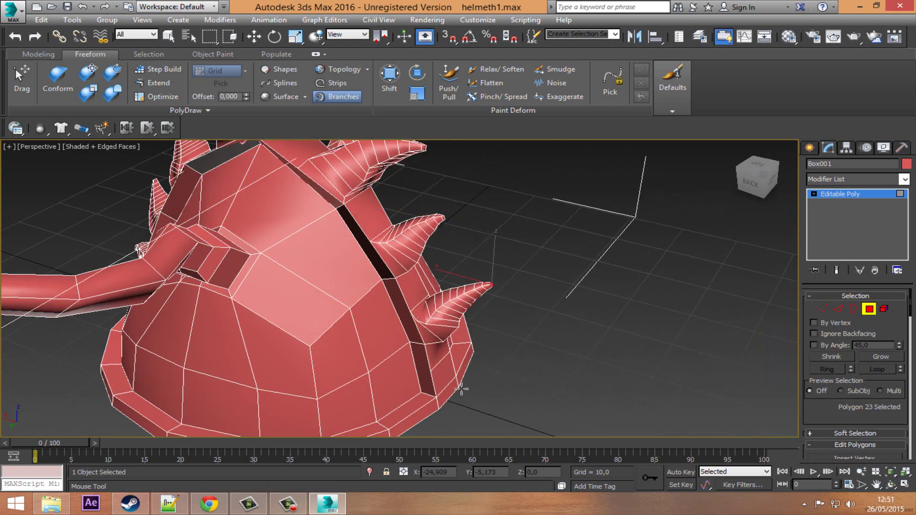
left_click_drag(468, 388, 525, 394)
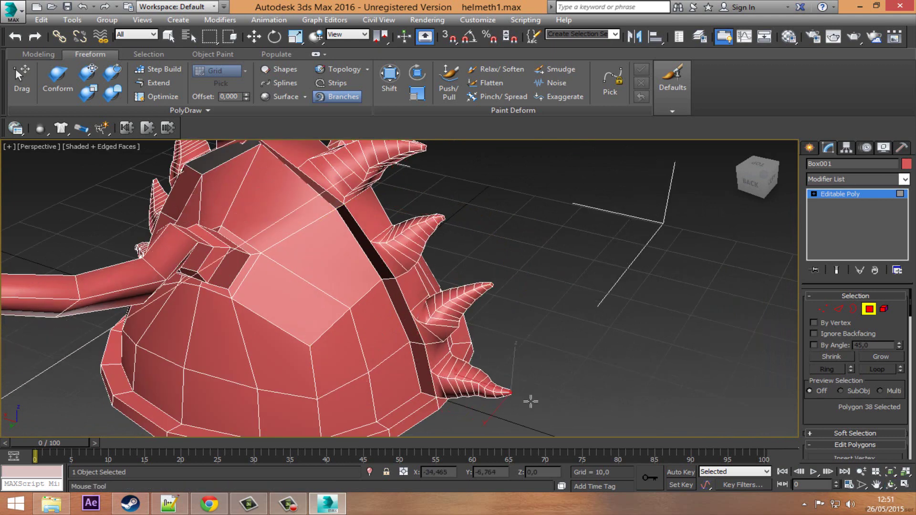
left_click(871, 311)
Frame the whole helmet and add a MeshSmooth modifier with Iterations set to 2.
key("z")
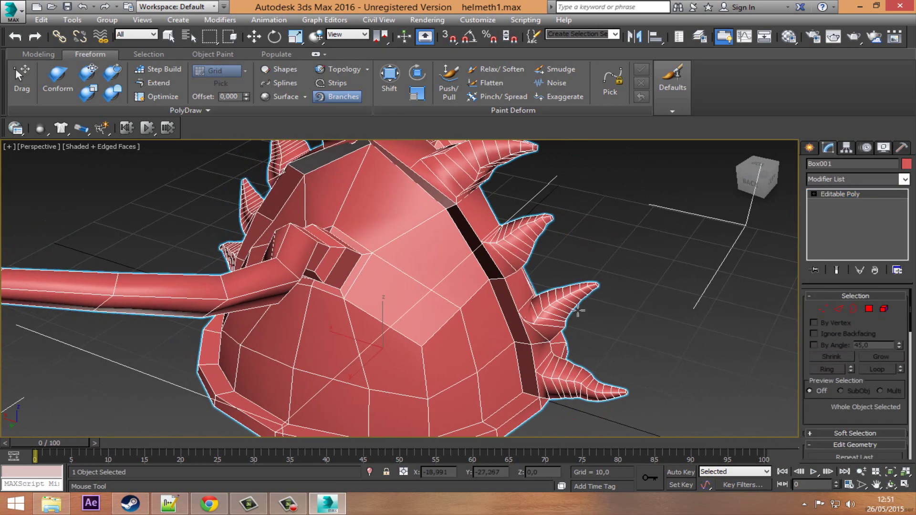
left_click(891, 484)
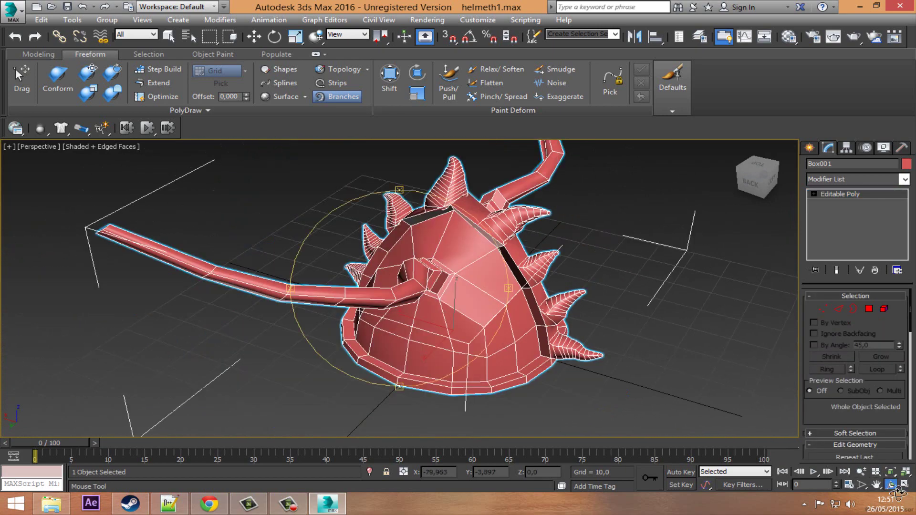
mouse_move(393, 291)
left_mouse_down()
mouse_move(429, 276)
mouse_move(486, 331)
mouse_move(435, 285)
mouse_move(282, 273)
left_mouse_up()
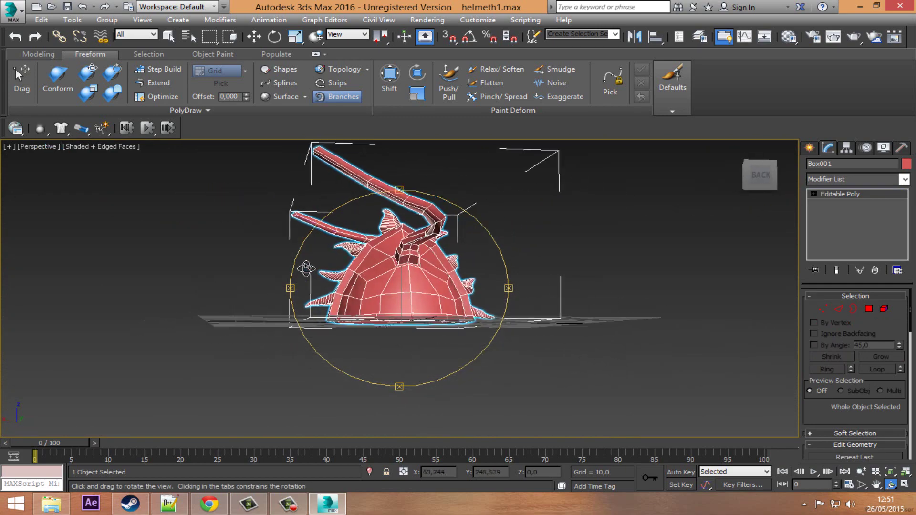
left_click_drag(283, 273, 334, 286)
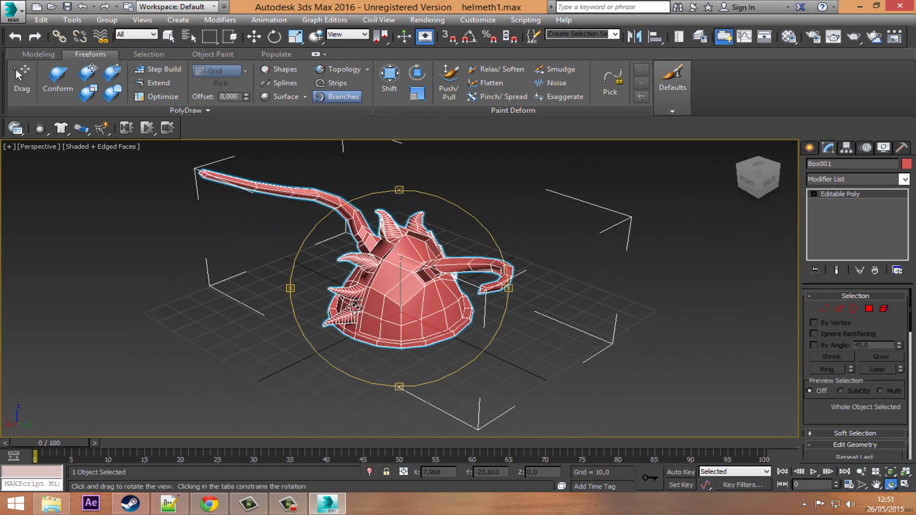
left_click(905, 179)
left_click_drag(905, 213, 909, 296)
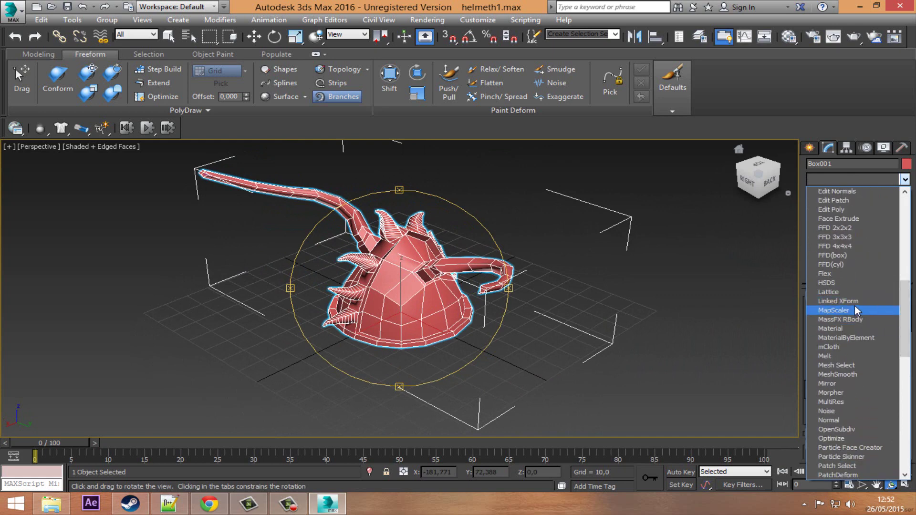
left_click(841, 375)
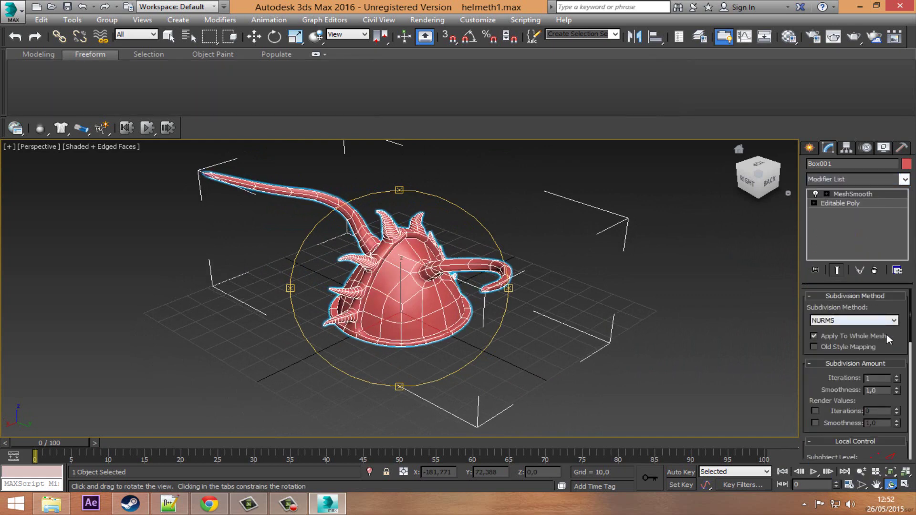
left_click(896, 376)
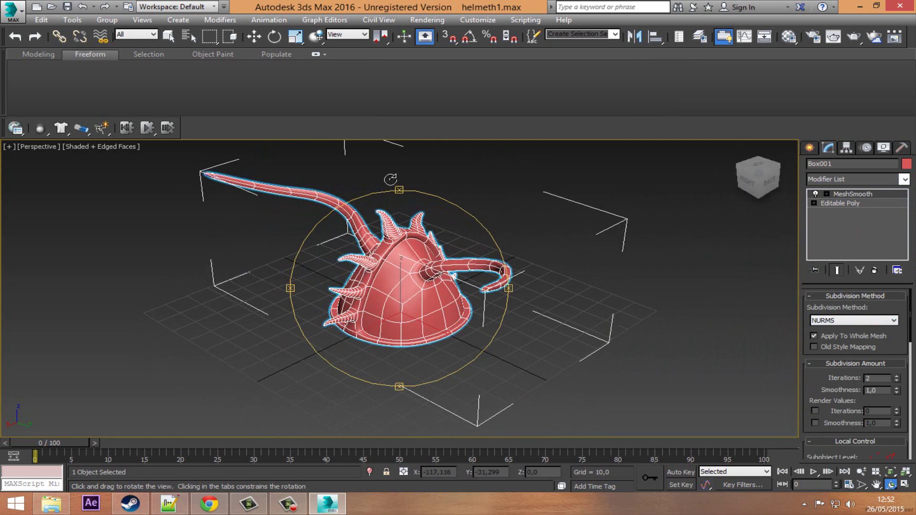
left_click(136, 149)
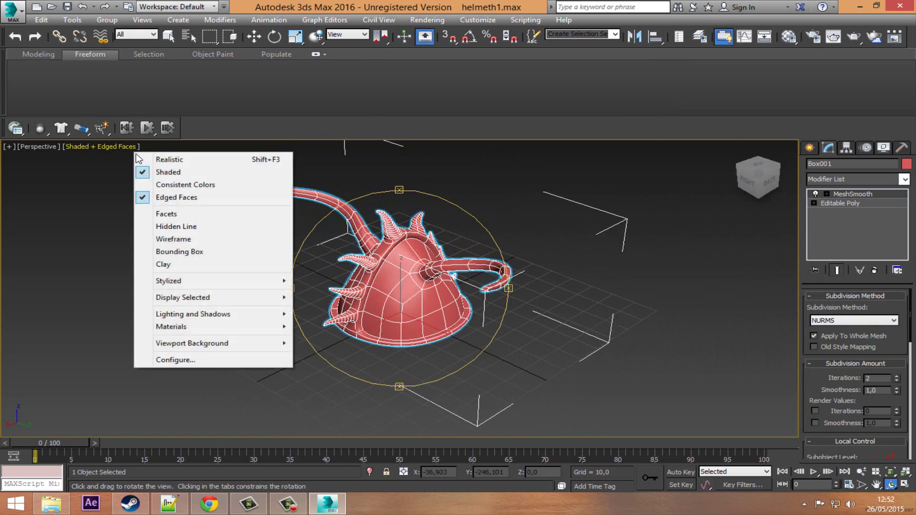
Turn off Edged Faces and orbit to inspect the smoothly shaded helmet.
left_click(164, 196)
mouse_move(446, 328)
left_mouse_down()
mouse_move(286, 301)
mouse_move(160, 299)
left_mouse_up()
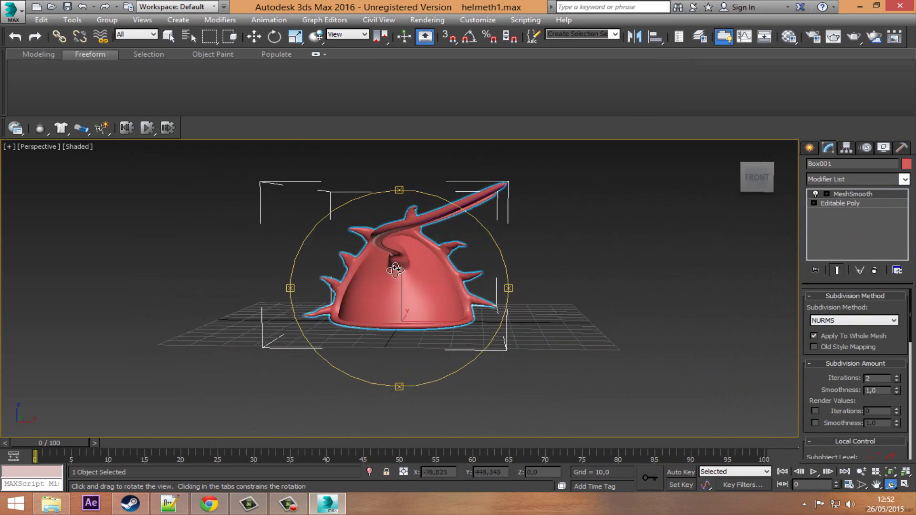
mouse_move(395, 270)
left_mouse_down()
mouse_move(445, 266)
mouse_move(380, 262)
mouse_move(361, 280)
mouse_move(352, 364)
mouse_move(474, 321)
mouse_move(546, 280)
mouse_move(411, 239)
mouse_move(328, 256)
mouse_move(292, 289)
mouse_move(391, 294)
mouse_move(419, 282)
mouse_move(410, 265)
left_mouse_up()
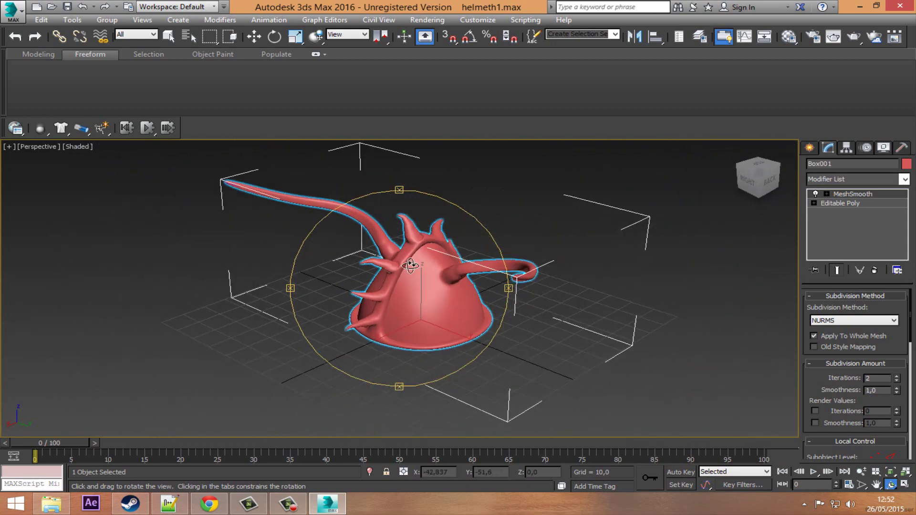
scroll(411, 266, "up", 3)
middle_click_drag(424, 297, 428, 289)
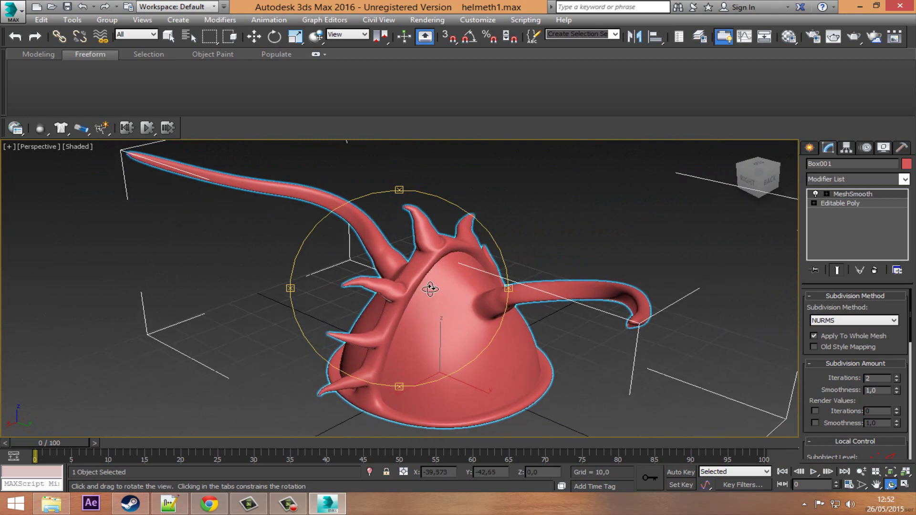
mouse_move(429, 288)
left_mouse_down()
mouse_move(409, 317)
mouse_move(413, 333)
left_mouse_up()
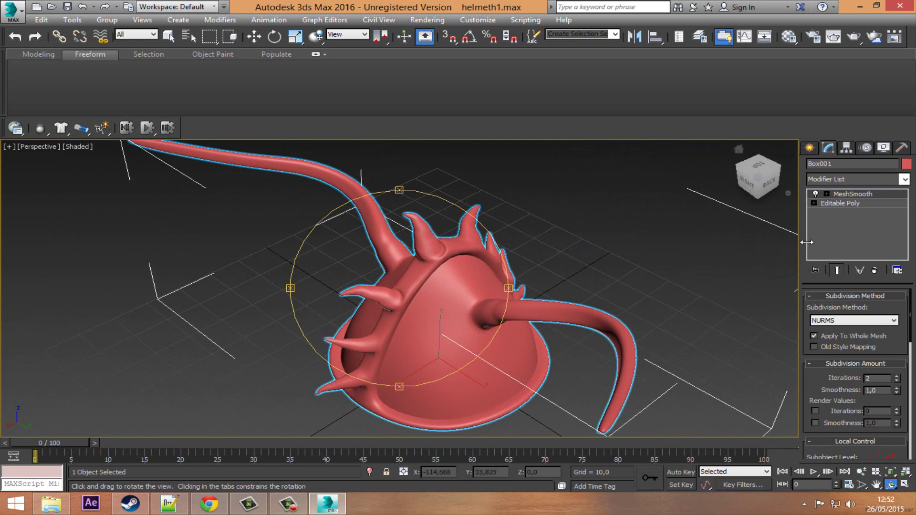
Compare the unsmoothed Editable Poly with the MeshSmooth result, then deselect the helmet.
left_click(860, 204)
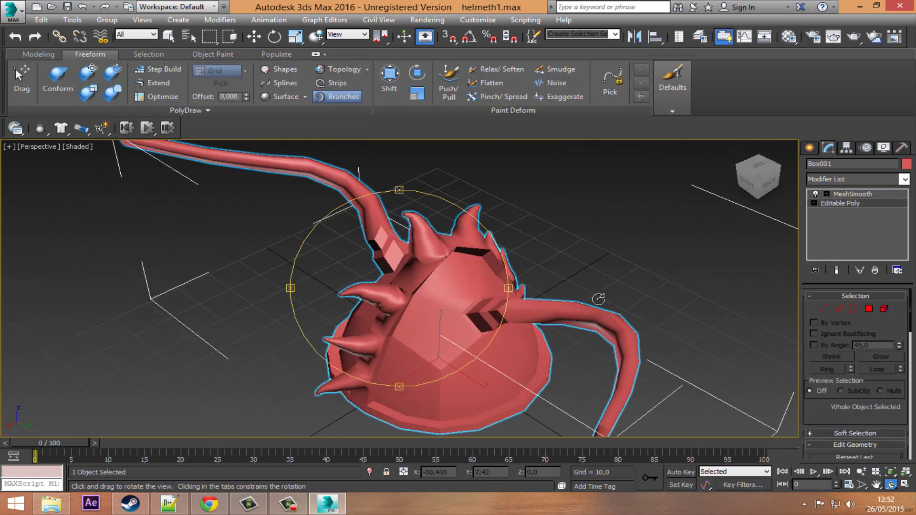
mouse_move(459, 315)
left_mouse_down()
mouse_move(419, 282)
mouse_move(482, 299)
mouse_move(461, 303)
mouse_move(415, 352)
left_mouse_up()
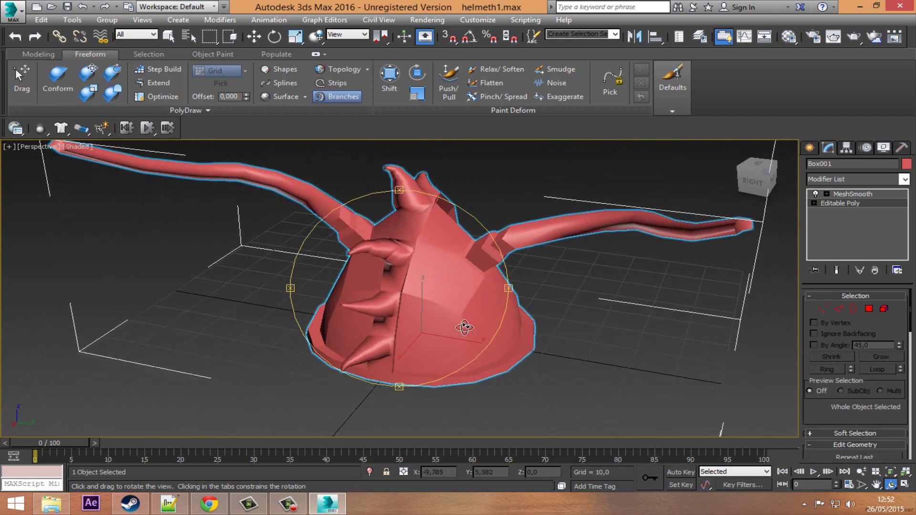
mouse_move(466, 323)
left_mouse_down()
mouse_move(455, 336)
mouse_move(491, 333)
mouse_move(388, 327)
mouse_move(385, 337)
left_mouse_up()
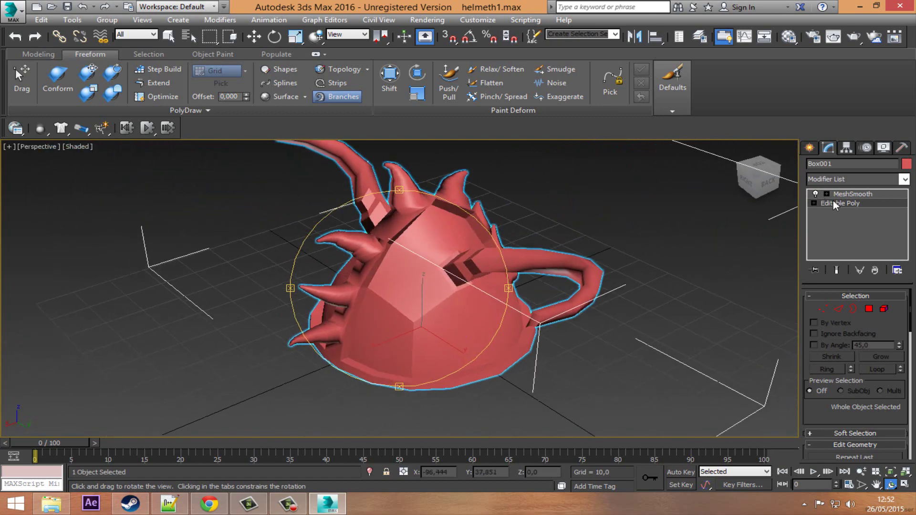
left_click_drag(403, 291, 798, 245)
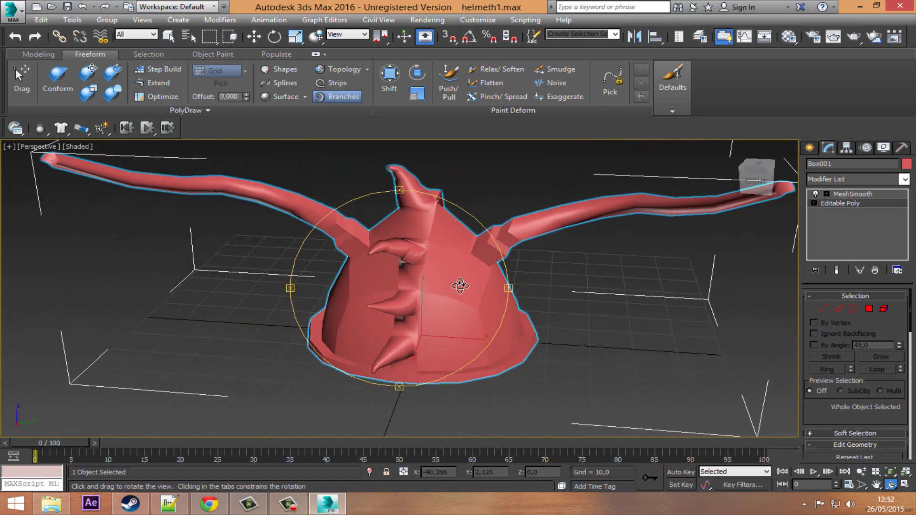
left_click(848, 193)
key("w")
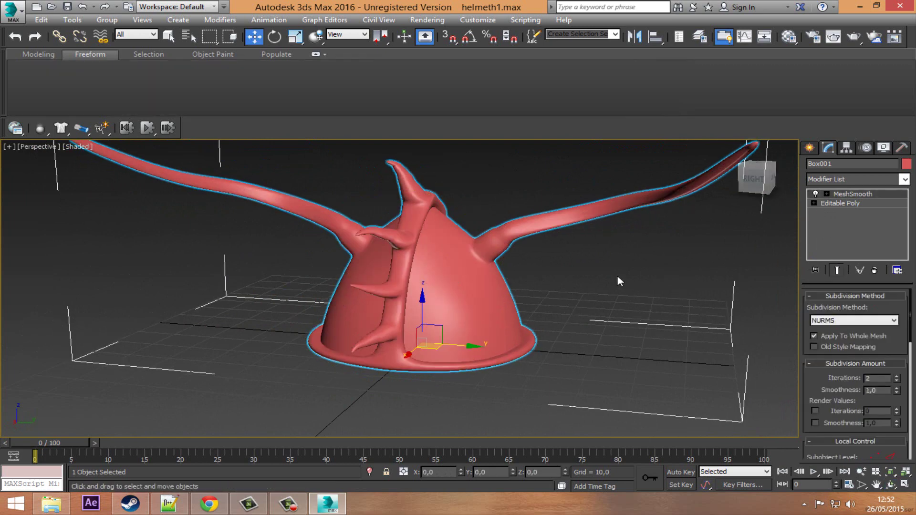
left_click(531, 296)
mouse_move(532, 297)
middle_mouse_down("alt")
mouse_move(476, 339)
mouse_move(502, 340)
middle_mouse_up("alt")
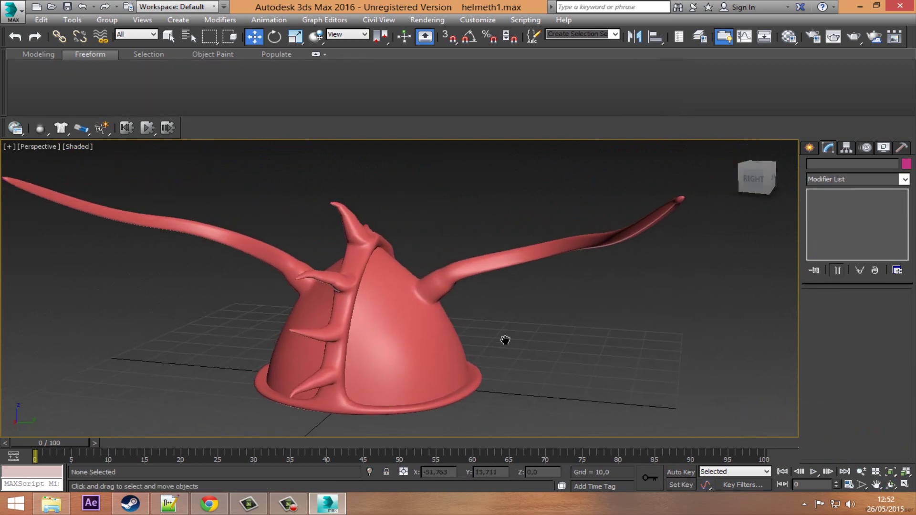
left_click(891, 484)
mouse_move(557, 381)
left_mouse_down()
mouse_move(471, 323)
mouse_move(635, 352)
mouse_move(487, 351)
mouse_move(434, 364)
mouse_move(475, 327)
mouse_move(467, 321)
mouse_move(436, 341)
mouse_move(372, 338)
mouse_move(476, 317)
mouse_move(430, 315)
mouse_move(535, 323)
mouse_move(517, 293)
mouse_move(514, 231)
mouse_move(441, 265)
mouse_move(453, 302)
left_mouse_up()
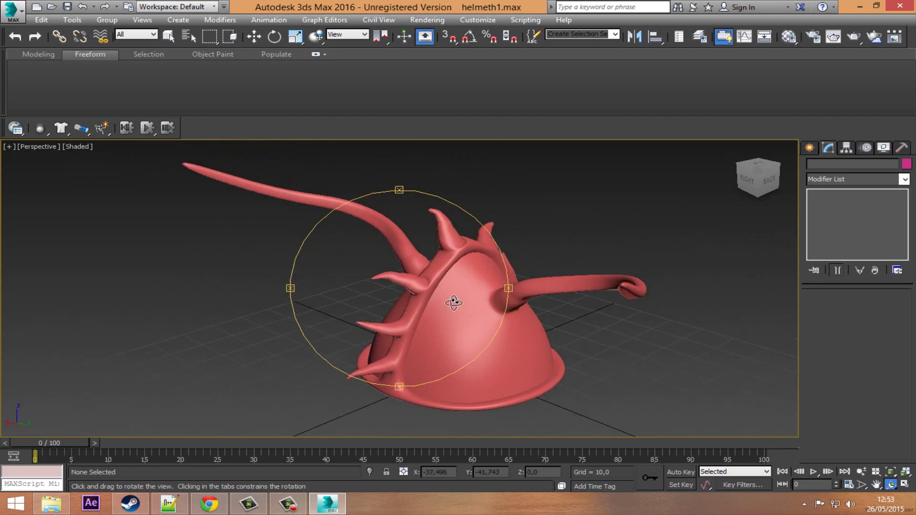